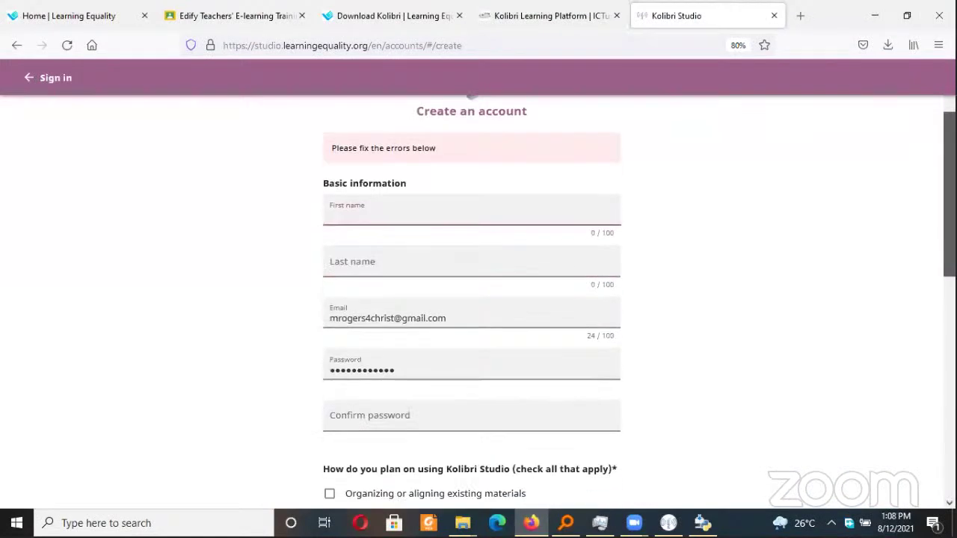
Tick six planned uses: organizing, finding sources, prerequisites, exercises, public sharing, private storage
scroll(935, 298, up, 3)
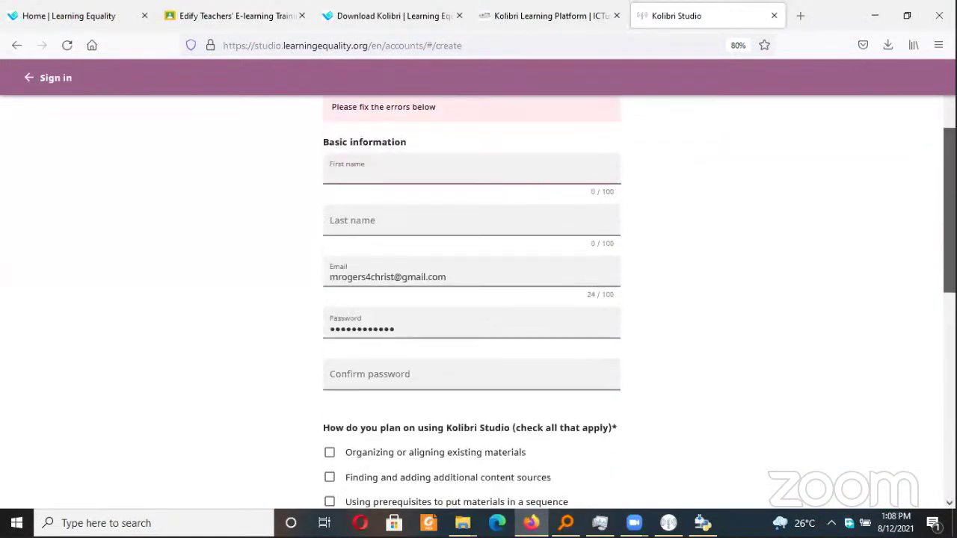
scroll(935, 299, down, 2)
scroll(934, 298, down, 4)
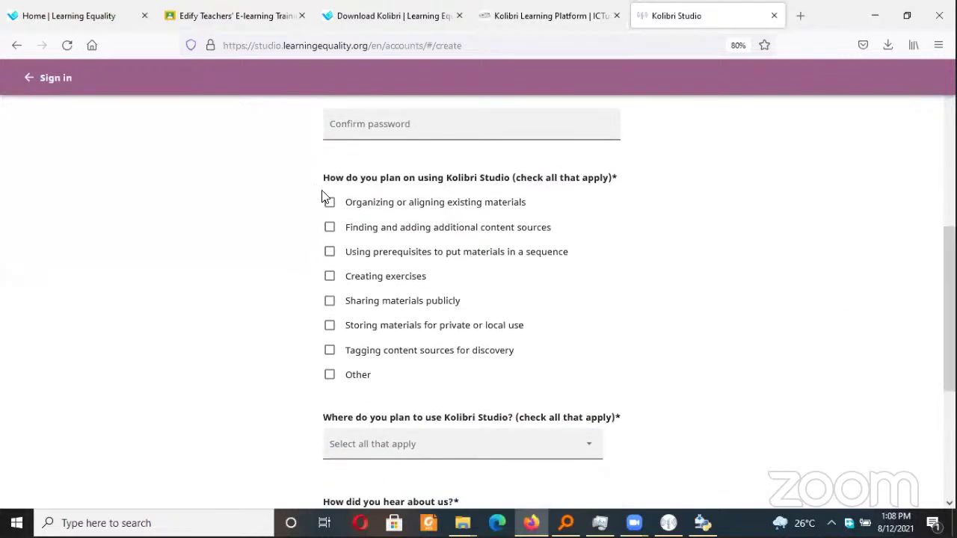
click(330, 275)
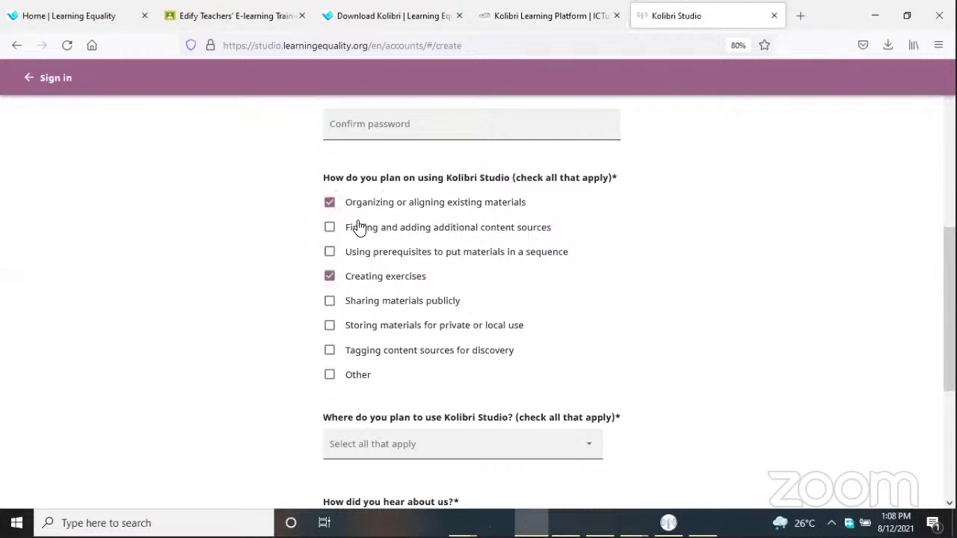
click(331, 256)
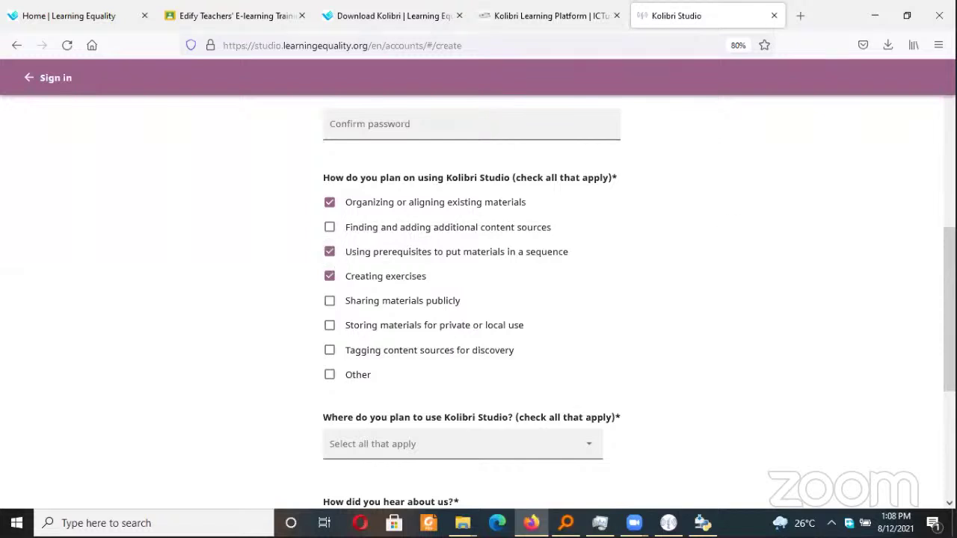
scroll(428, 247, down, 2)
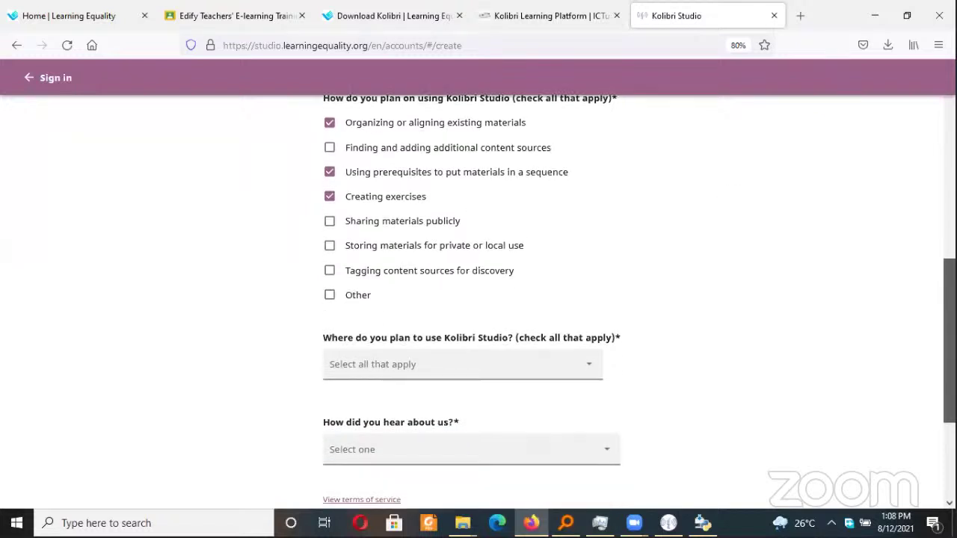
click(391, 231)
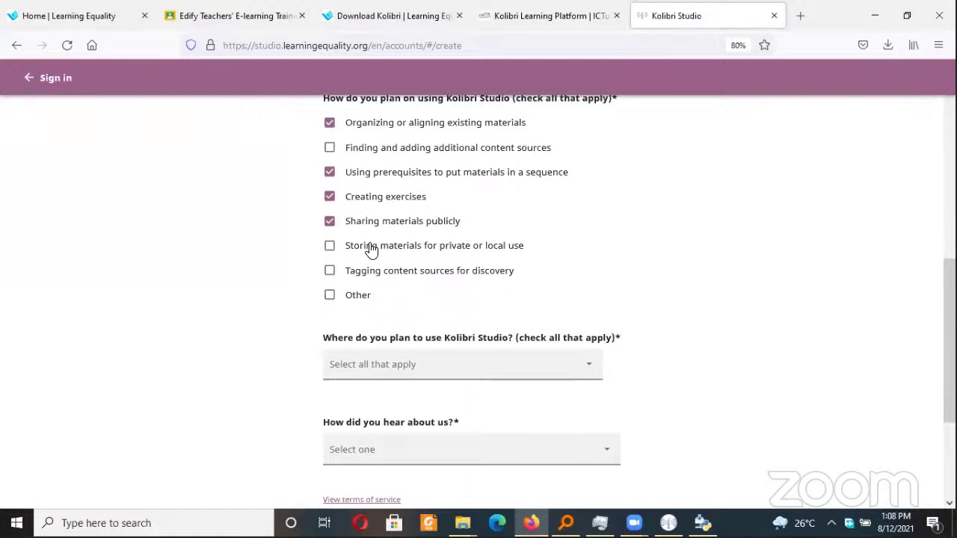
click(372, 249)
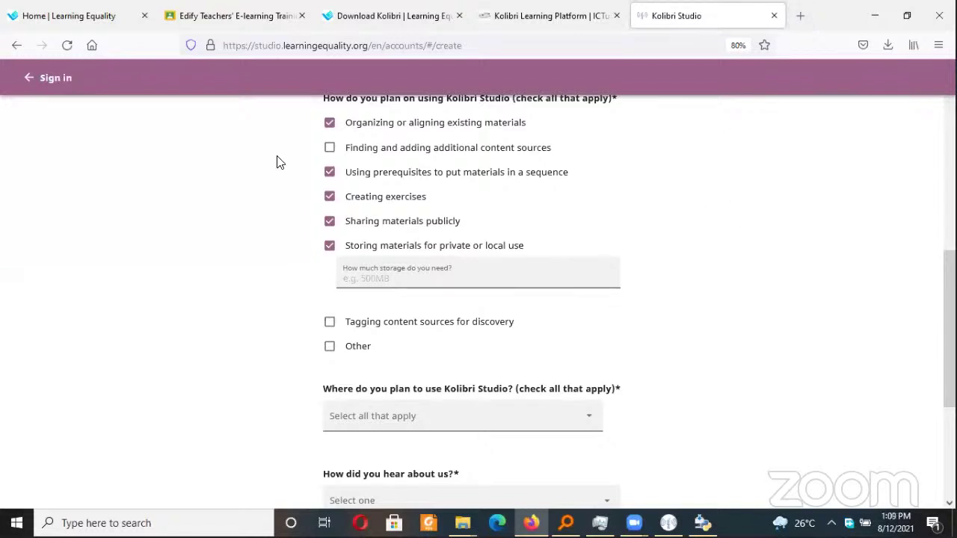
click(329, 148)
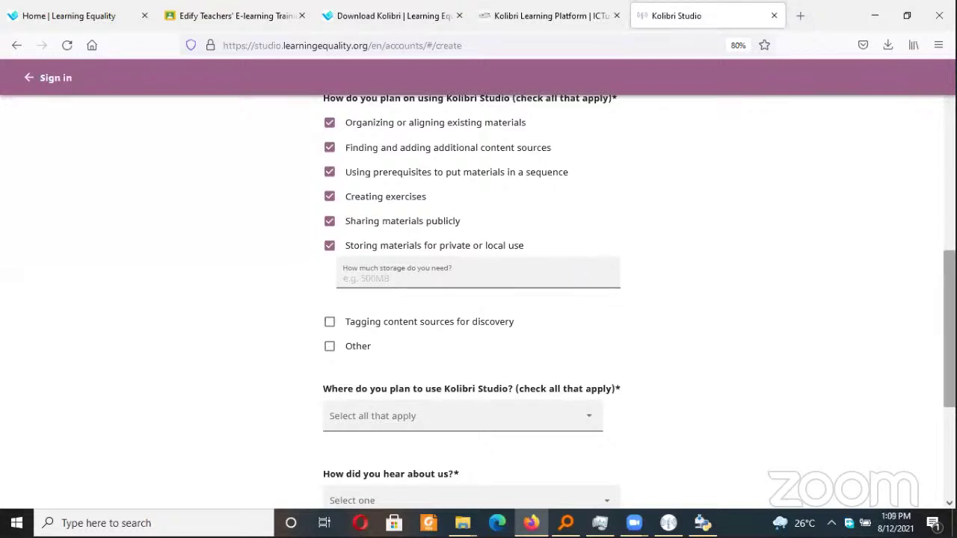
scroll(950, 337, down, 3)
scroll(950, 337, down, 1)
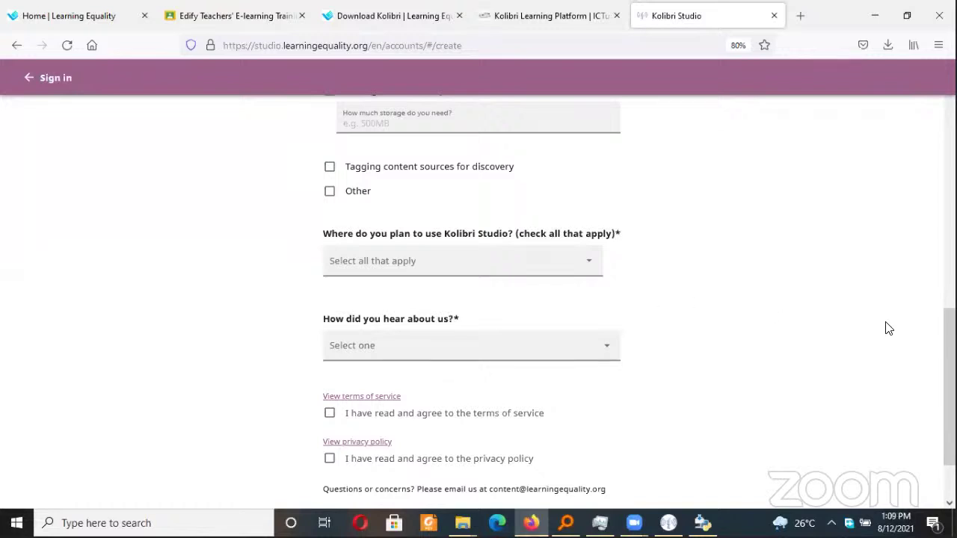
scroll(950, 344, down, 2)
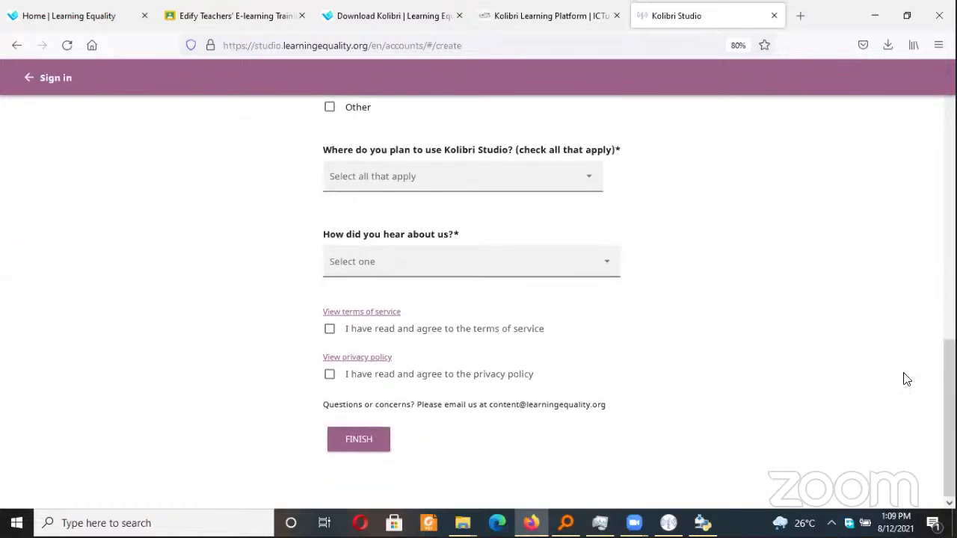
Set Uganda as the country where Studio will be used
click(589, 180)
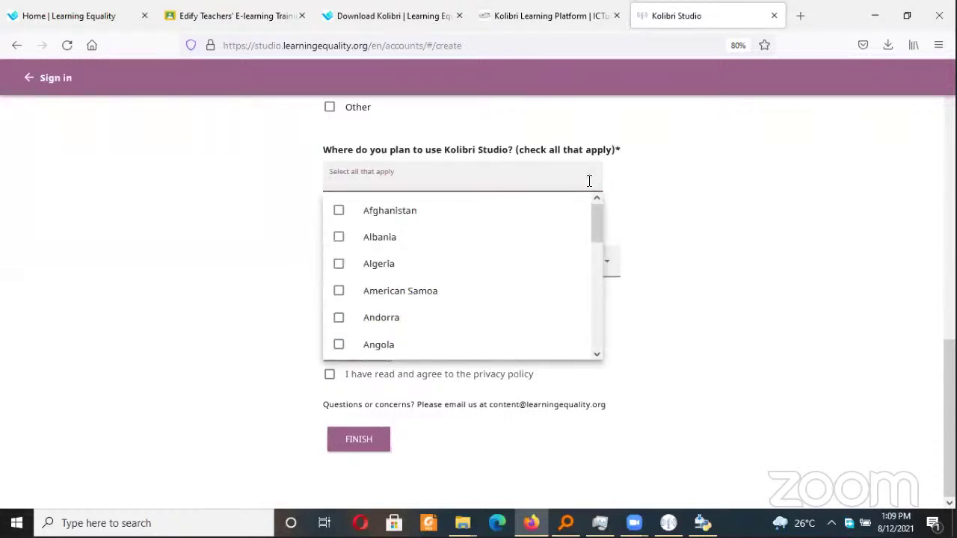
text(ug)
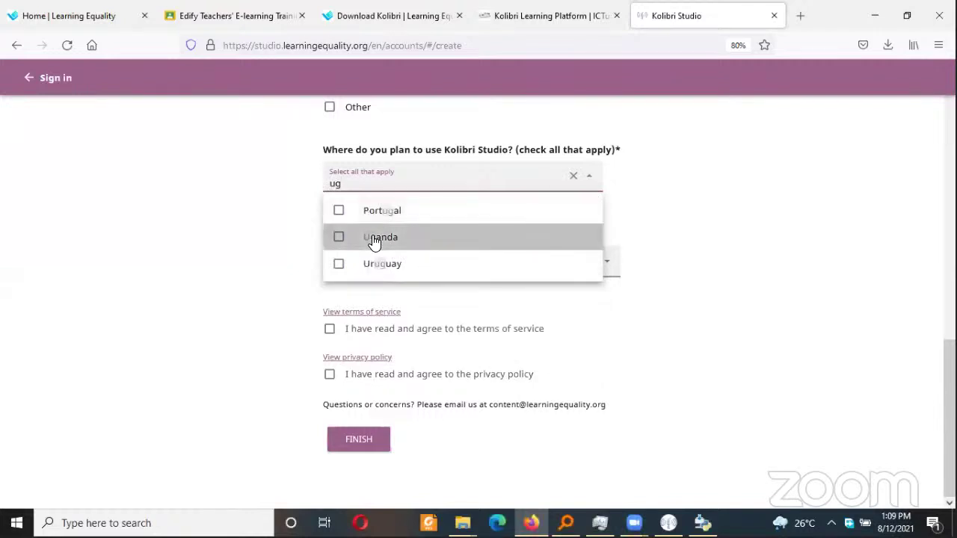
click(374, 238)
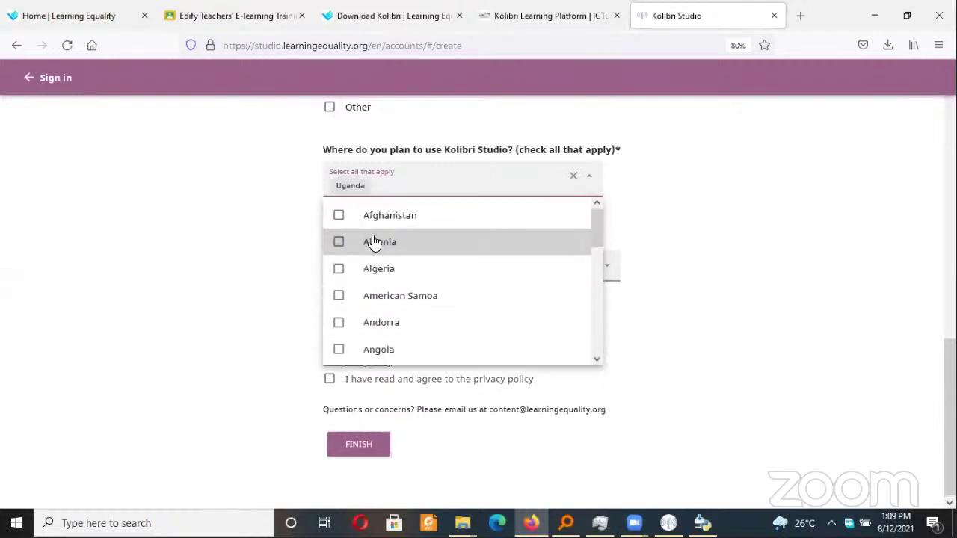
click(736, 242)
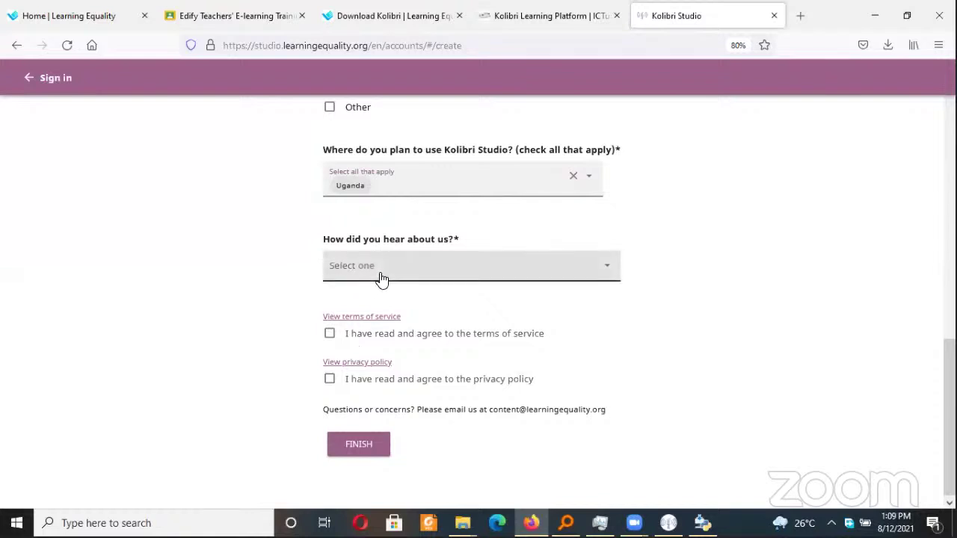
Choose Organization as the referral source and name it 'Edify Uganda'
click(381, 278)
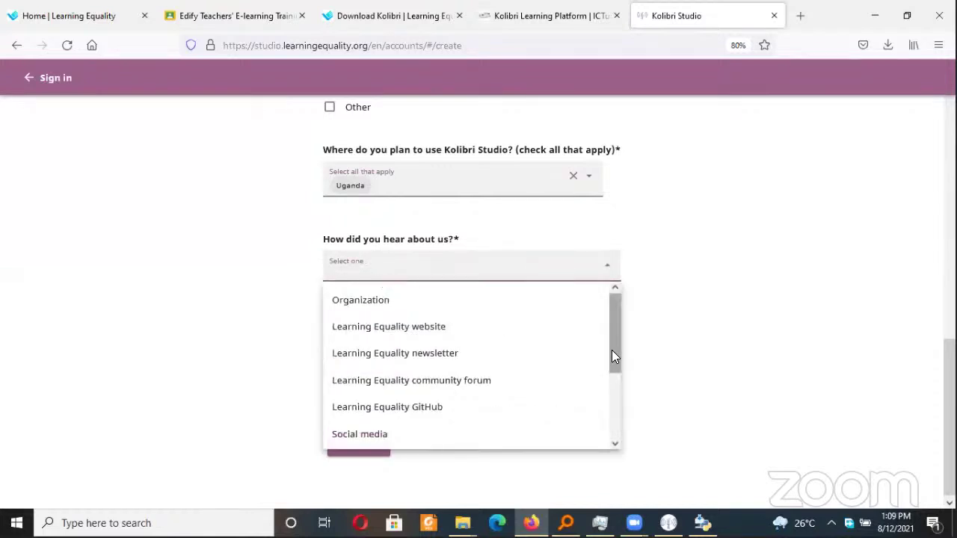
drag(613, 351, 615, 308)
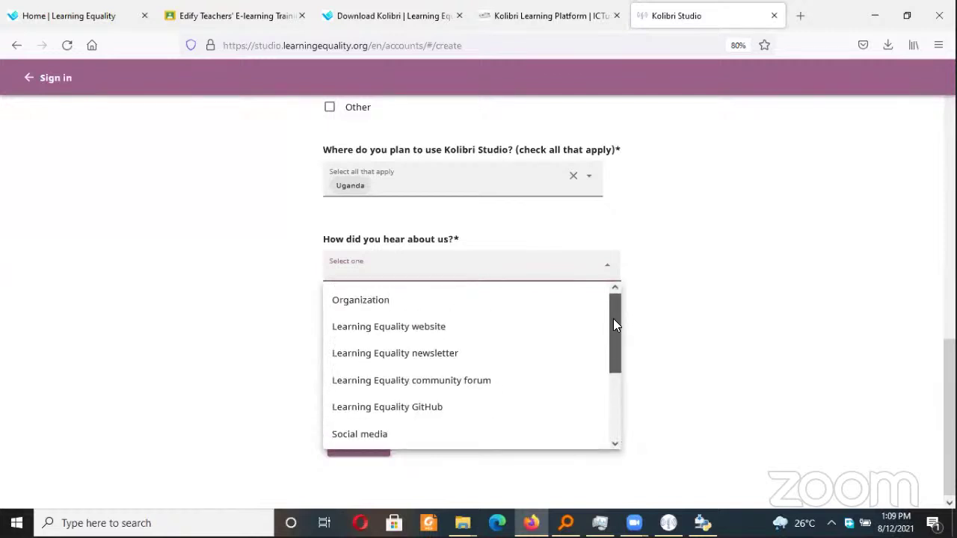
click(462, 305)
click(433, 331)
text(Edify Uganda)
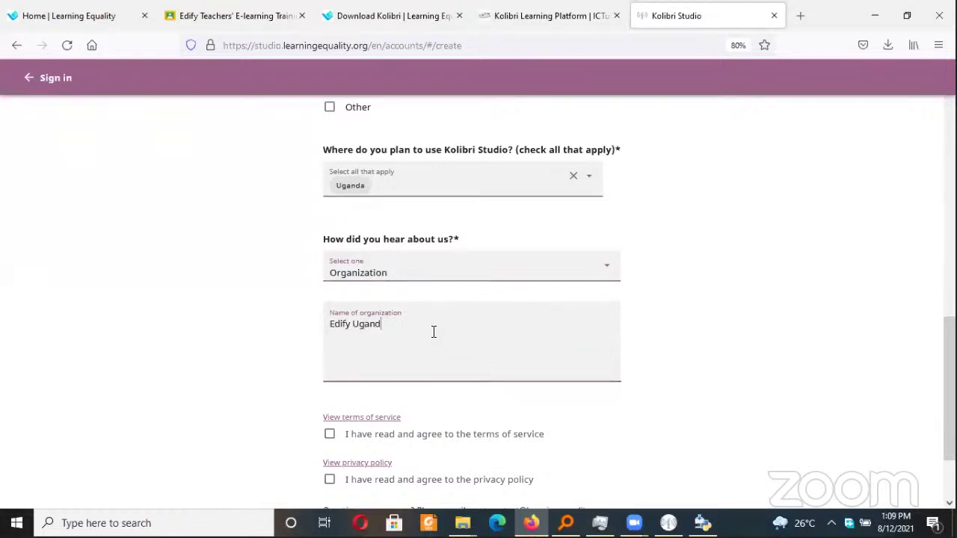
Agree to the terms of service and the privacy policy
scroll(491, 210, down, 3)
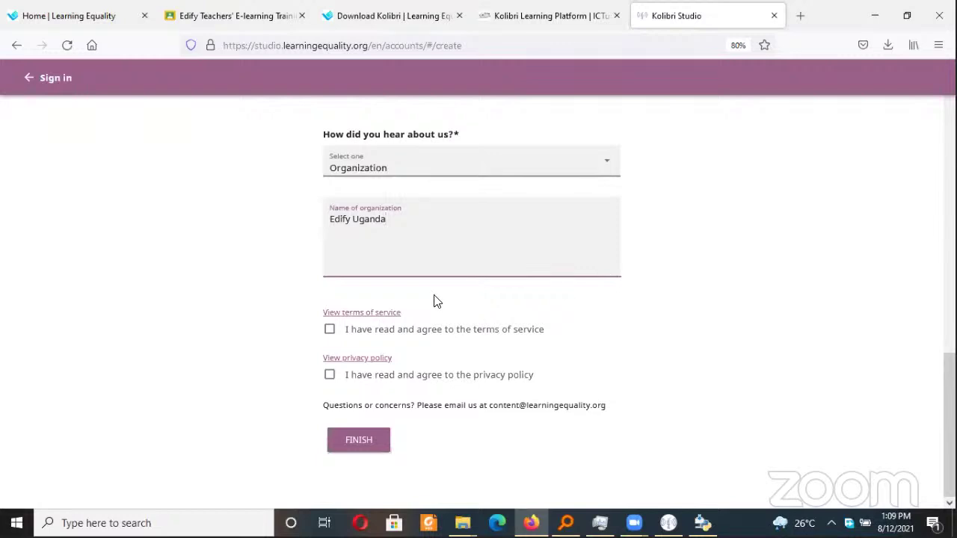
click(330, 331)
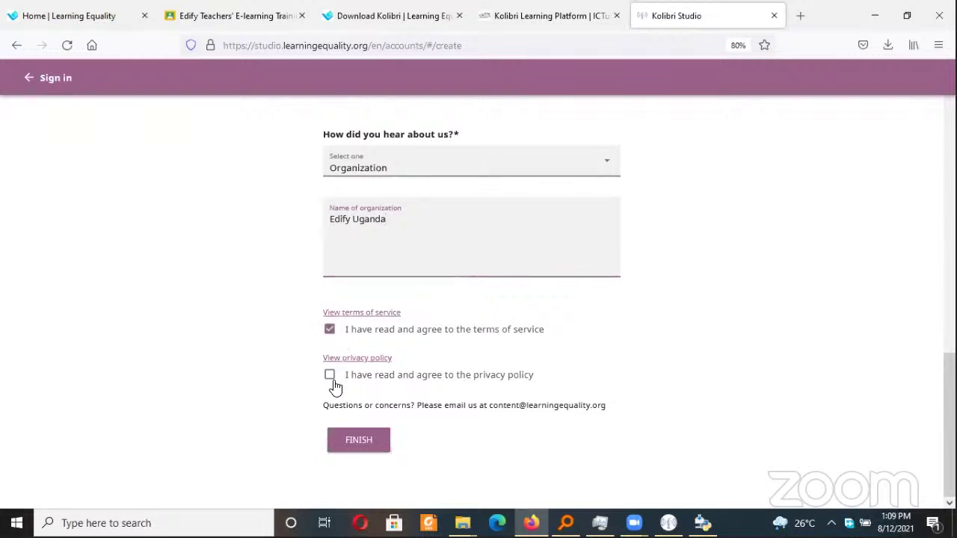
click(330, 377)
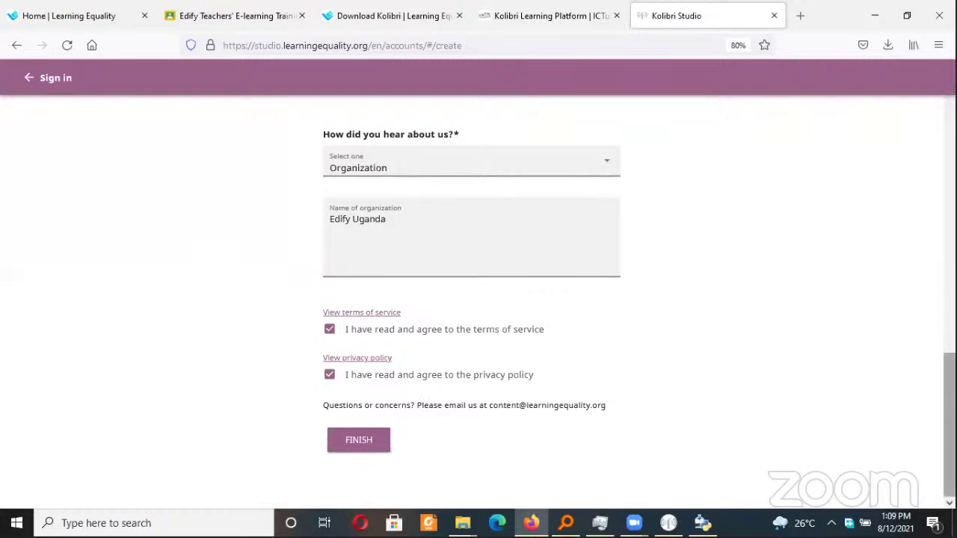
drag(949, 418, 949, 336)
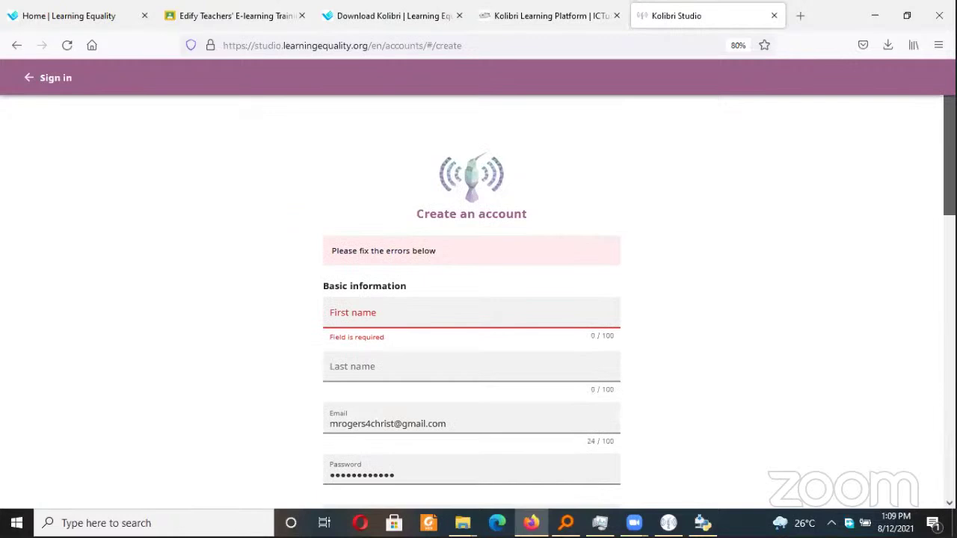
Return to the sign-in page, sign in, and start a NEW CHANNEL from My Channels
click(297, 127)
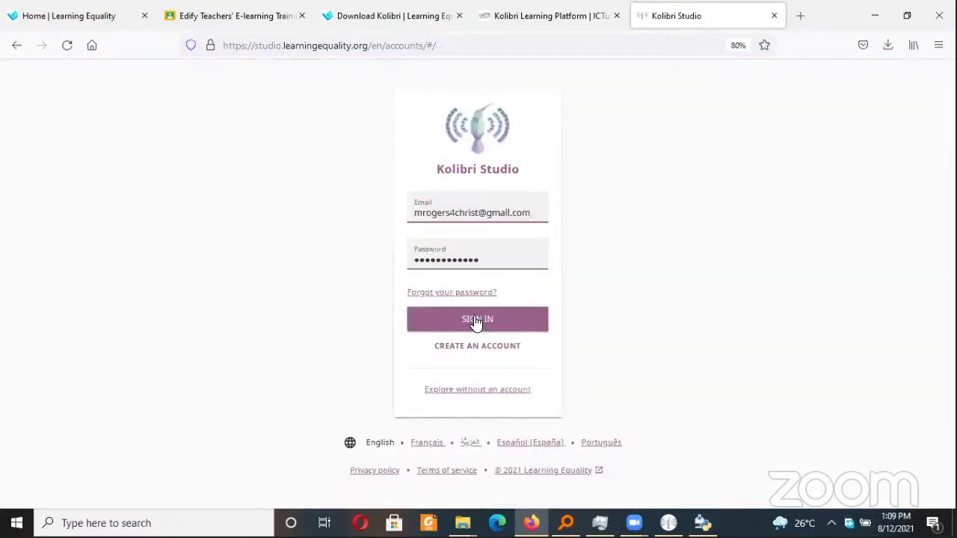
click(477, 320)
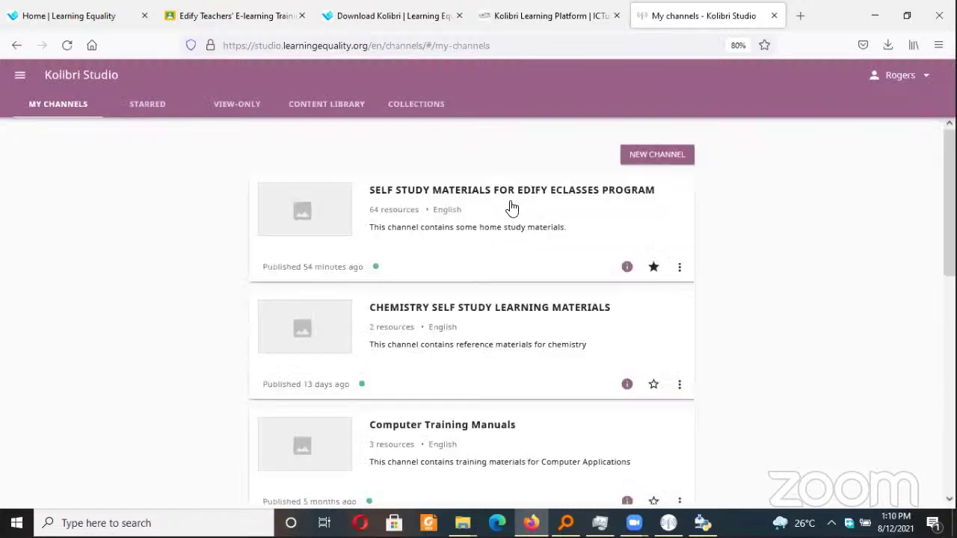
click(652, 156)
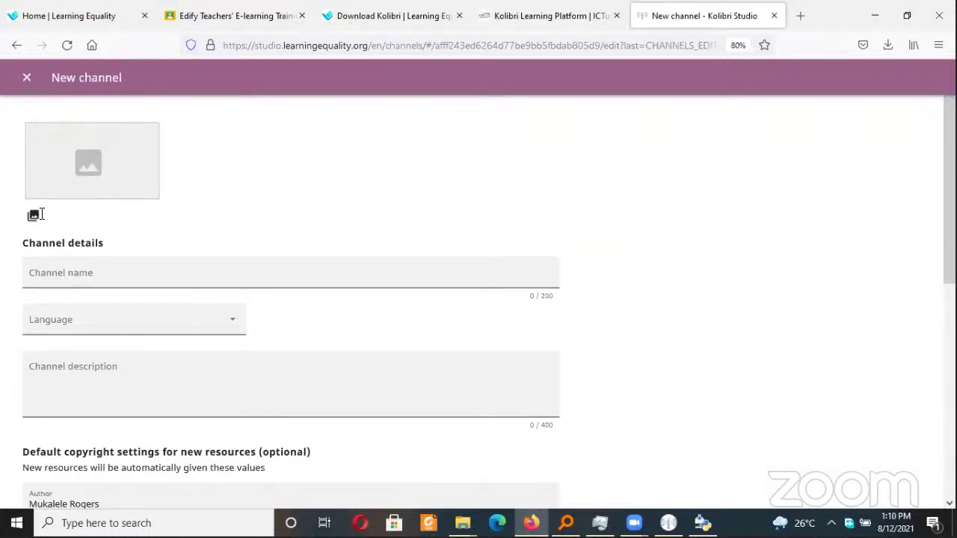
Name the new channel 'Home Study Materals'
click(61, 278)
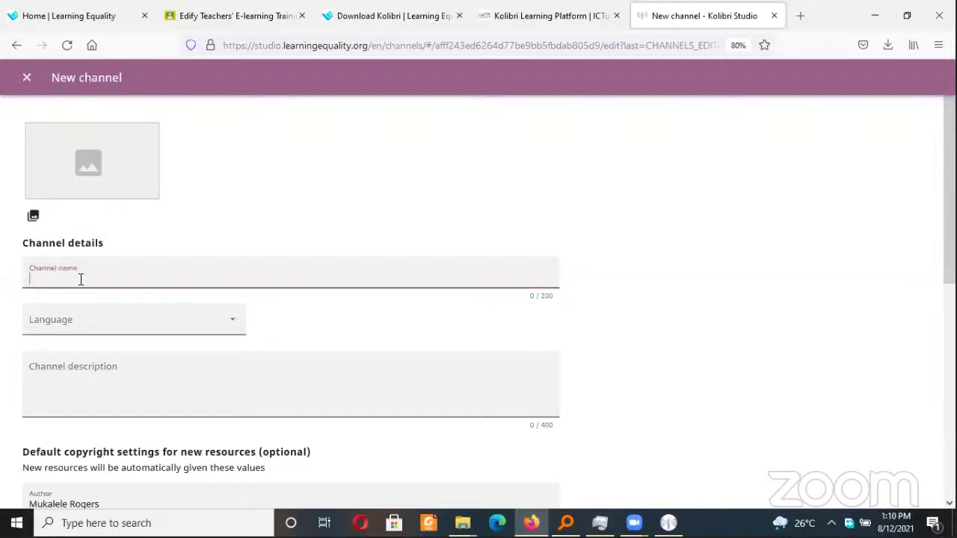
text(Home)
text(Study Mate)
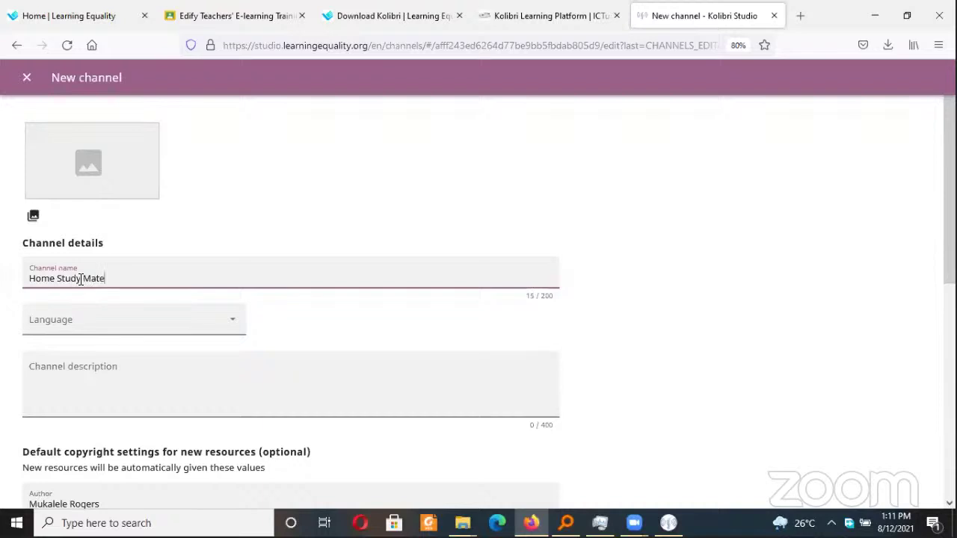
text(raisl)
key(BackSpace)
key(BackSpace)
text(ls)
key(BackSpace)
key(BackSpace)
key(BackSpace)
key(BackSpace)
Install Kolibri 0.14.7 using the default install folder and Start Menu folder
text(als)
scroll(781, 239, down, 2)
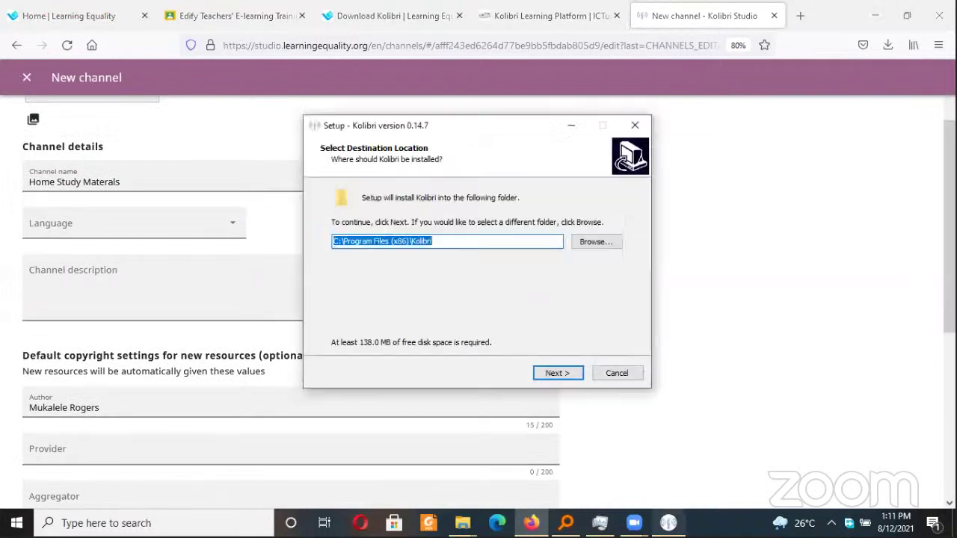
click(557, 373)
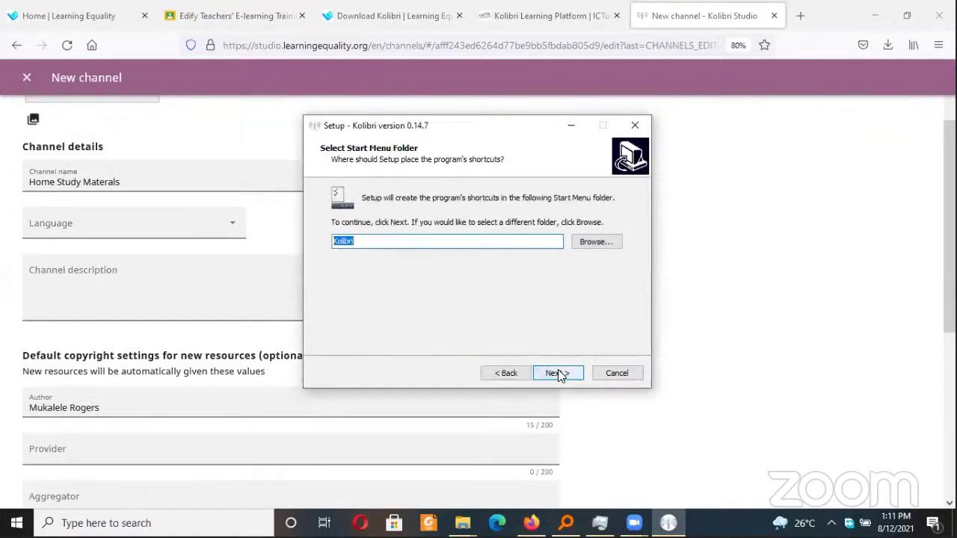
click(557, 374)
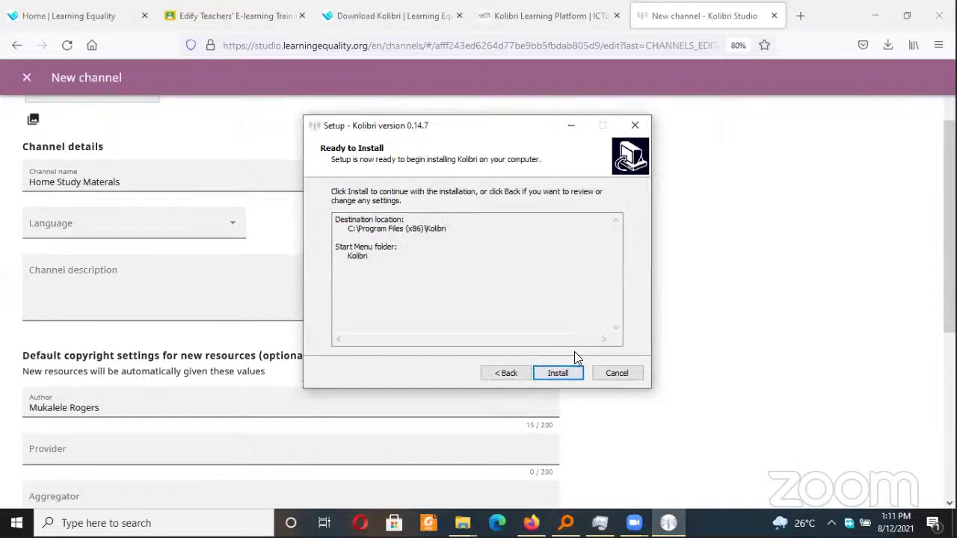
click(566, 375)
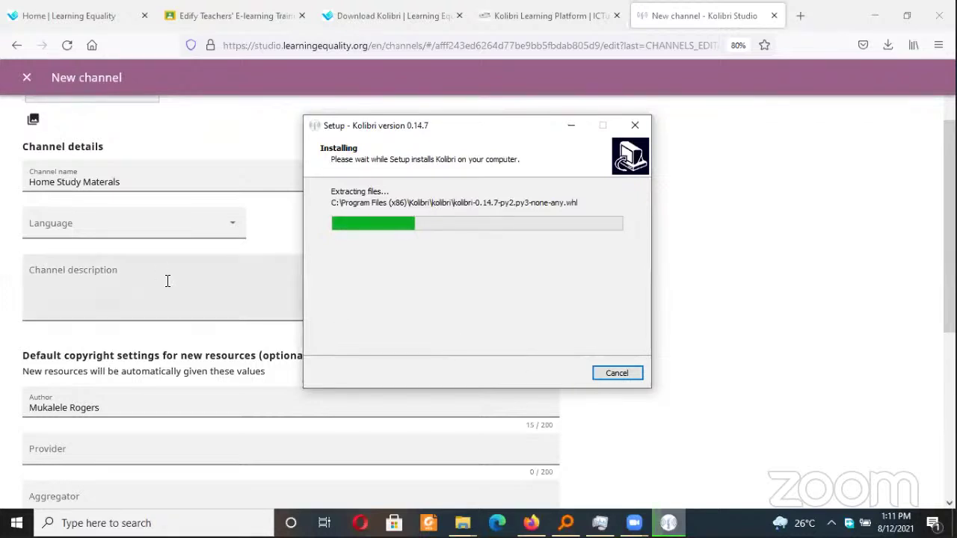
click(275, 246)
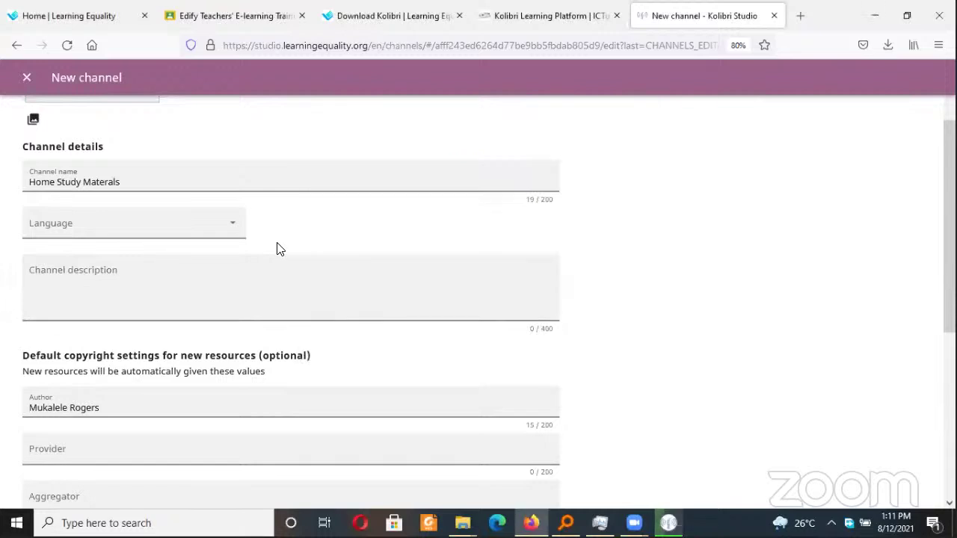
Set the channel language to English (en) and prefix the name with 'ITAU Online School'
click(234, 228)
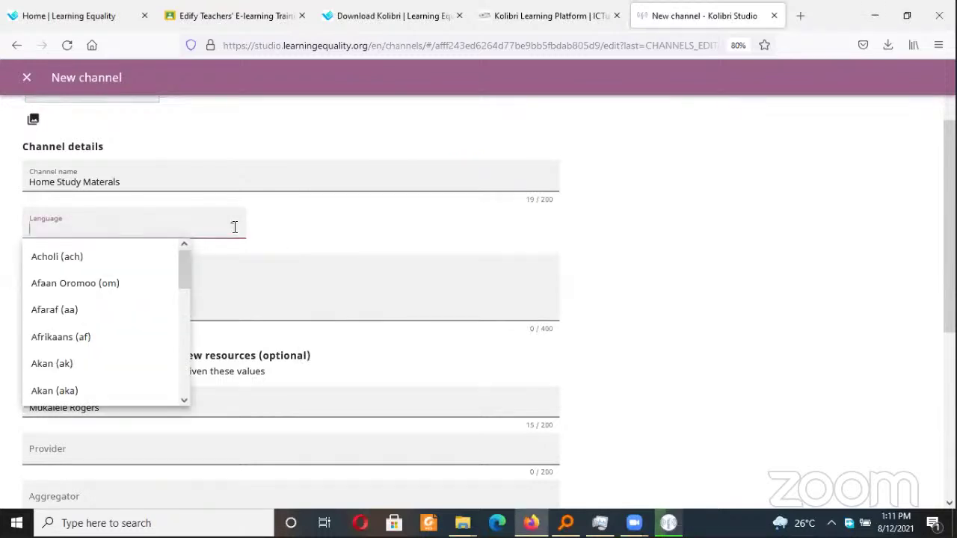
text(eng)
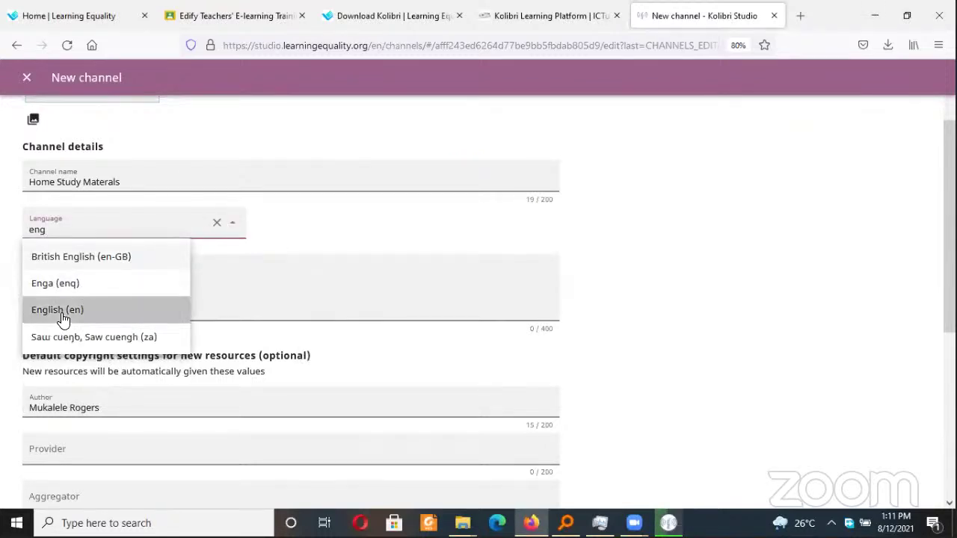
click(63, 318)
click(94, 275)
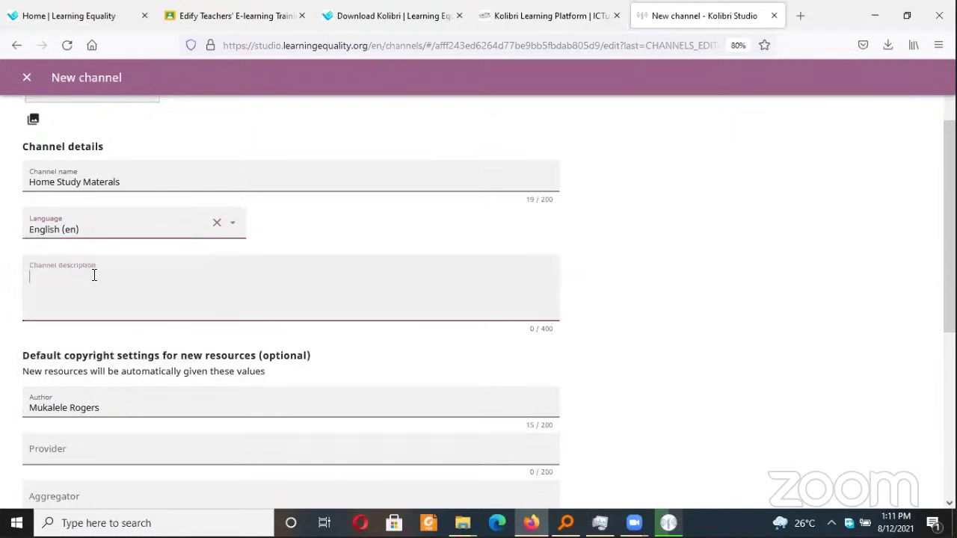
click(32, 183)
text(IAU)
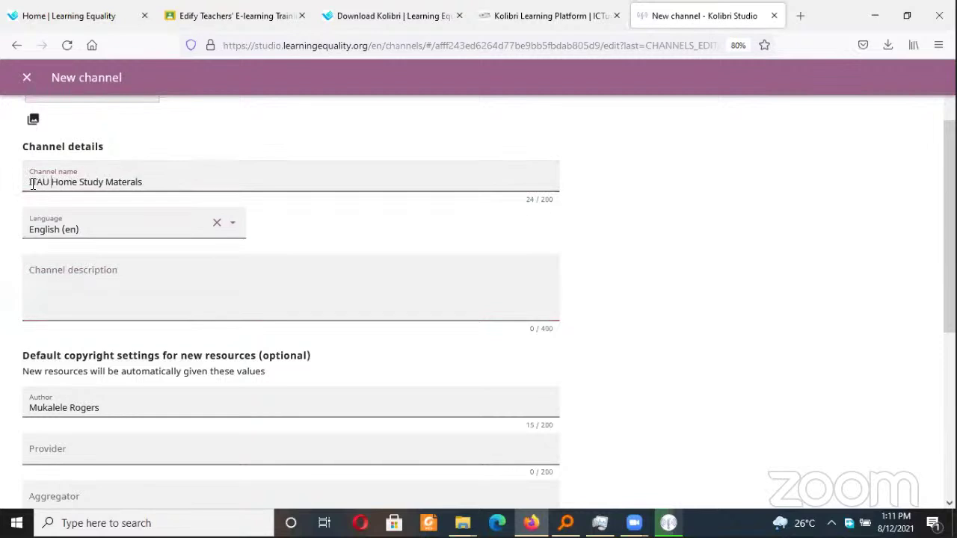
text(Online S)
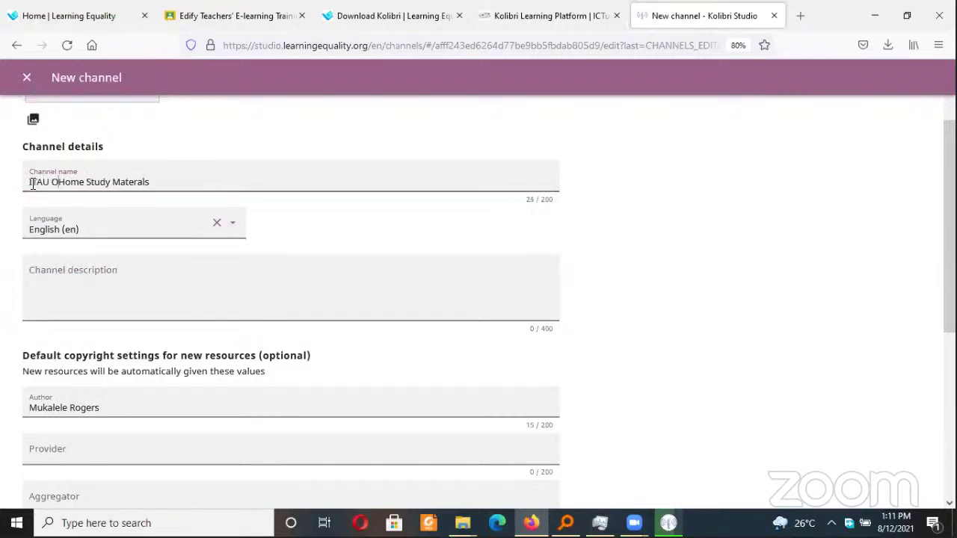
text(chool)
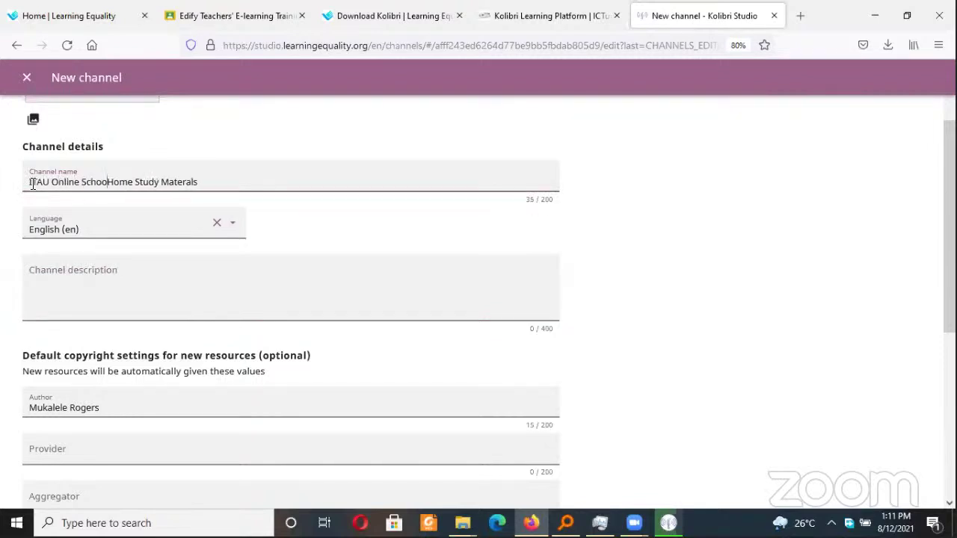
Enter 'This contains..' as the channel description
click(100, 294)
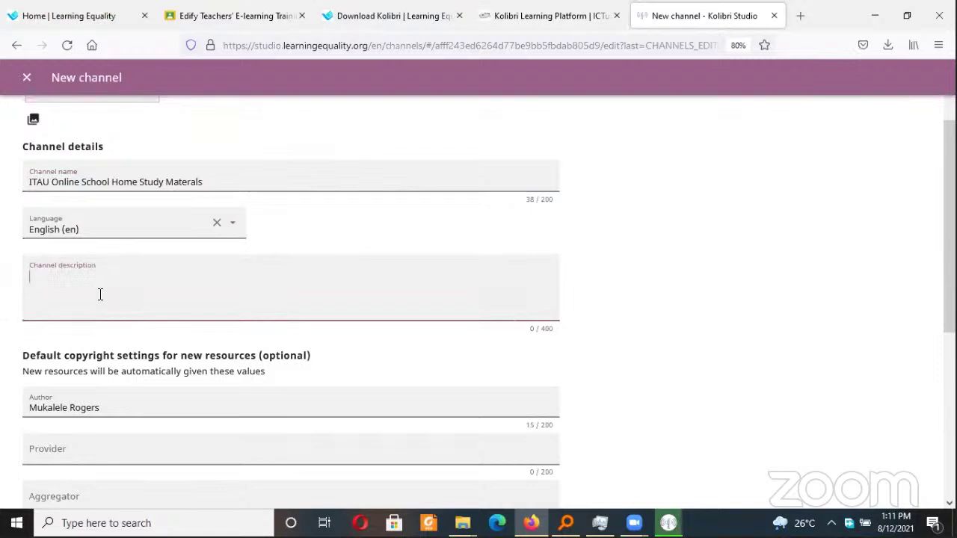
text(This coin)
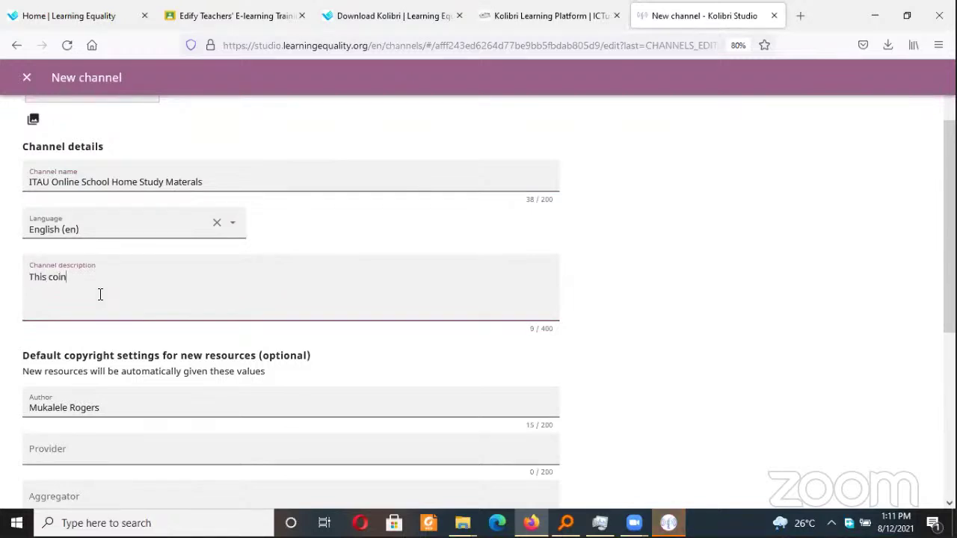
key(BackSpace)
key(BackSpace)
text(tain)
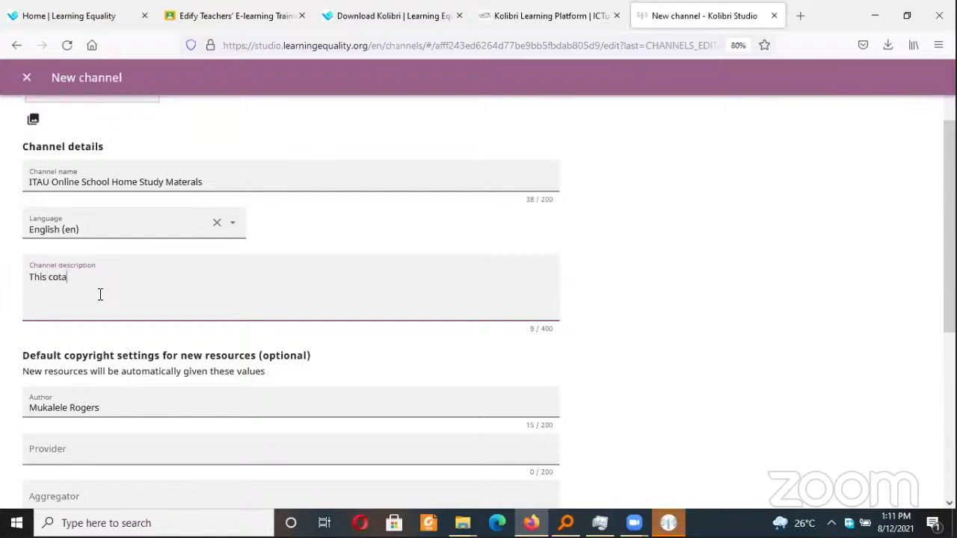
key(BackSpace)
key(BackSpace)
key(BackSpace)
key(BackSpace)
text(nt)
text(ank)
key(BackSpace)
key(BackSpace)
text(ins..)
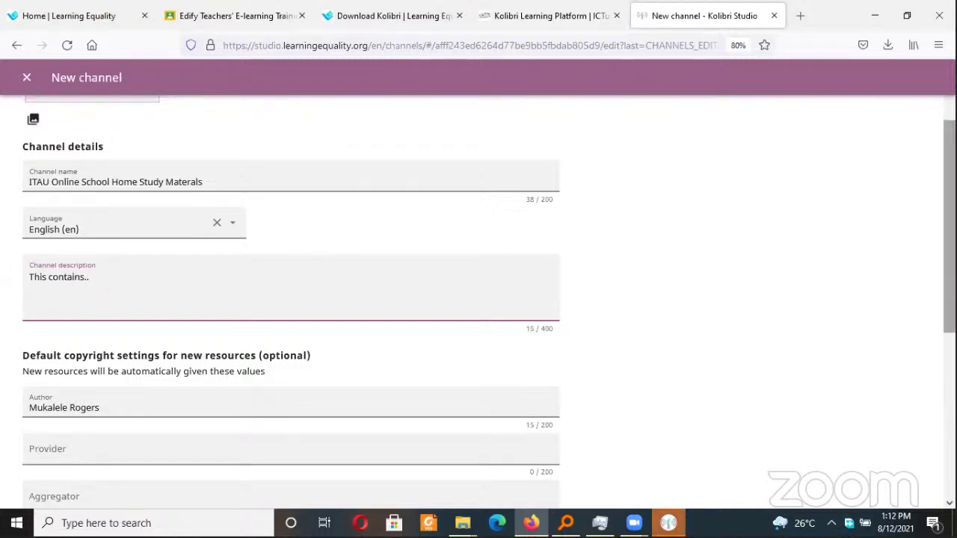
scroll(864, 300, down, 5)
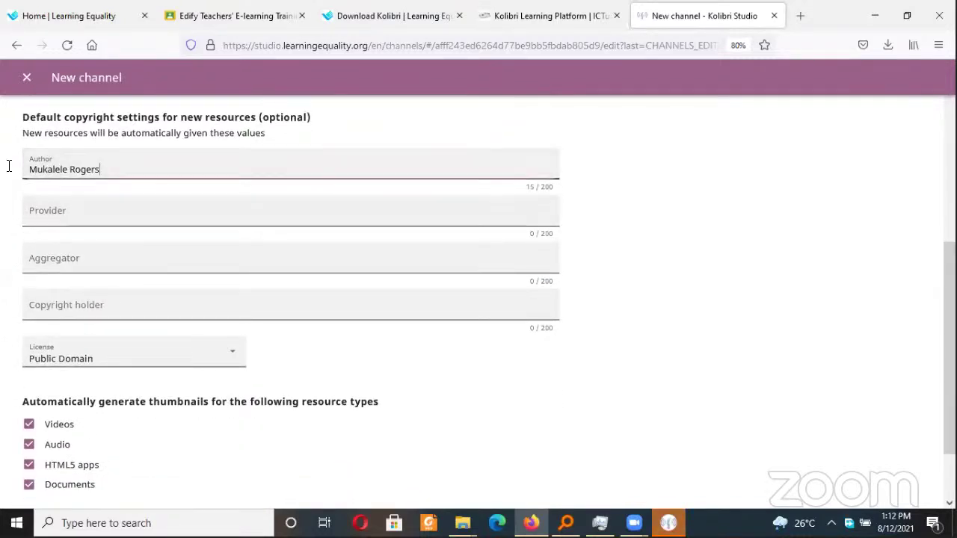
Replace the default author with 'ITAU Online School'
drag(102, 170, 28, 170)
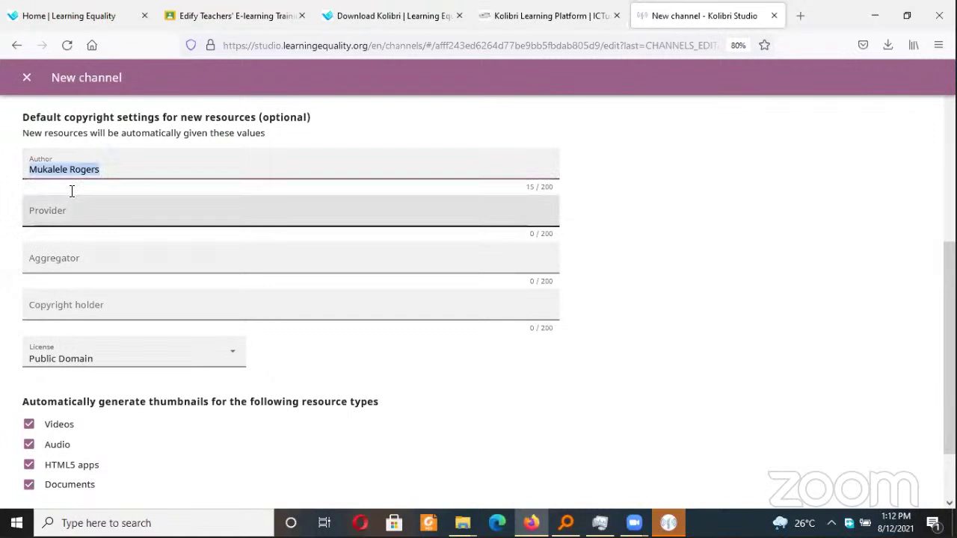
text(ITAU )
text(Prim)
key(BackSpace)
key(BackSpace)
key(BackSpace)
key(BackSpace)
text(Onli)
key(BackSpace)
key(BackSpace)
text(line Schoo)
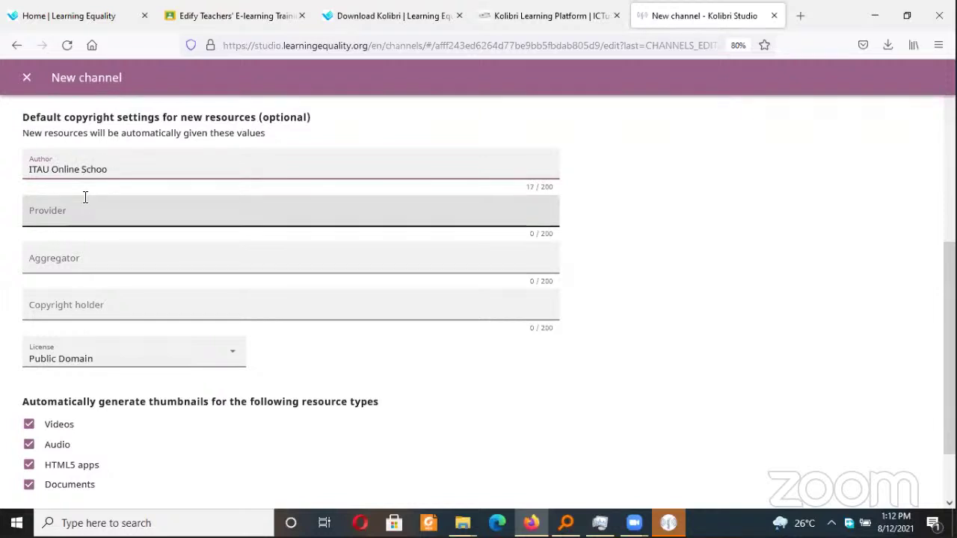
text(l)
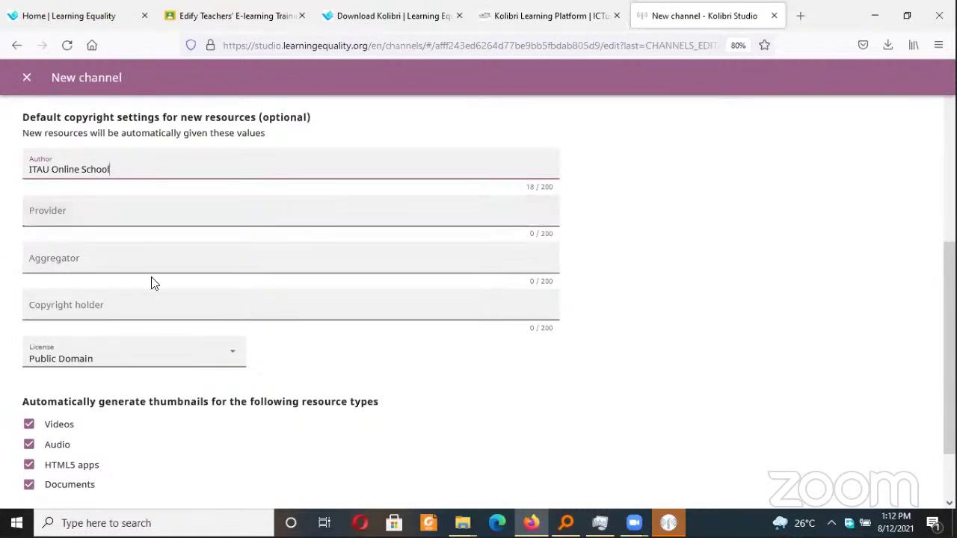
Set the channel's default license to All Rights Reserved
click(230, 360)
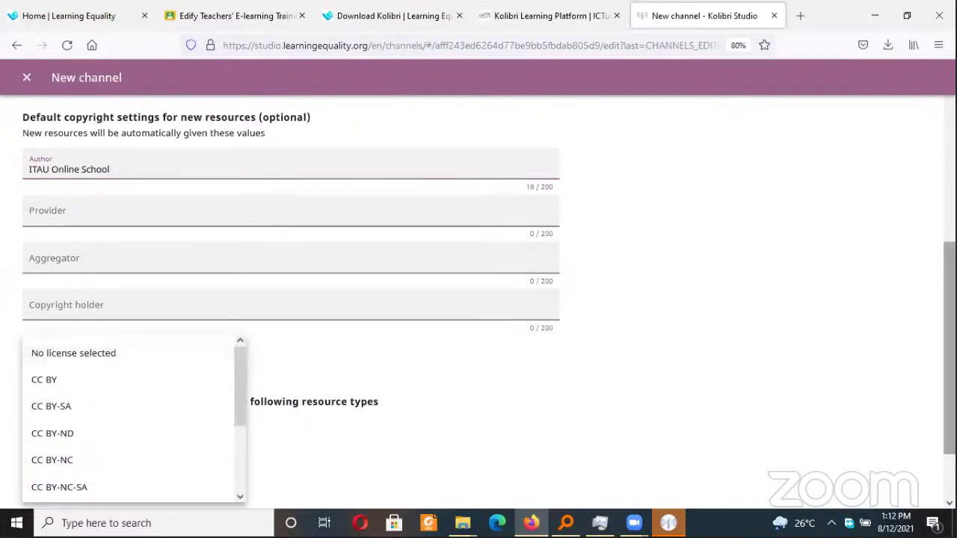
scroll(346, 397, down, 2)
drag(238, 374, 238, 440)
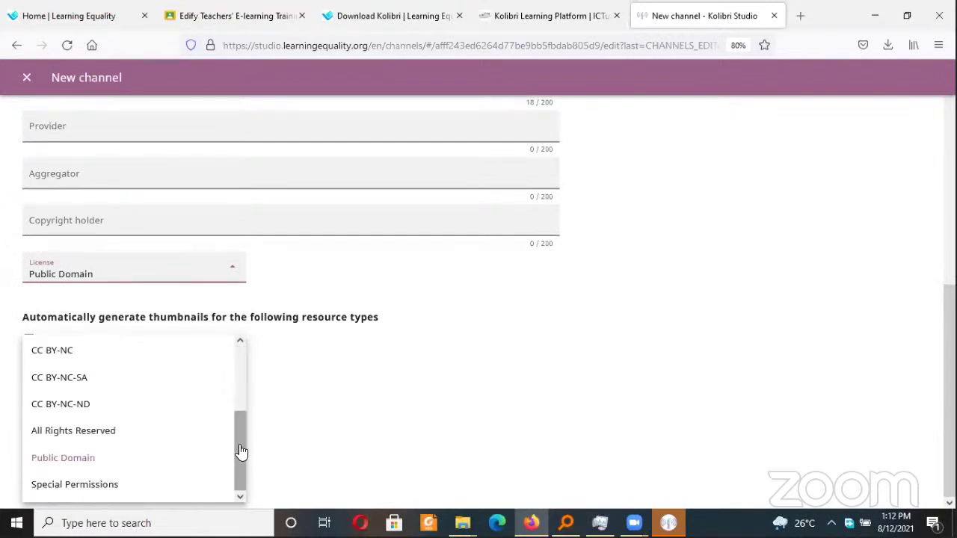
click(69, 431)
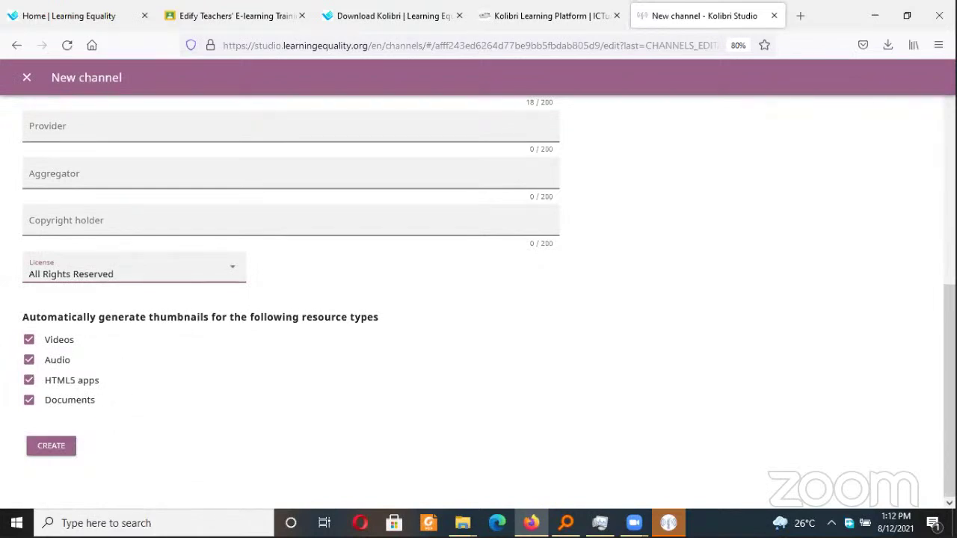
scroll(950, 374, up, 5)
scroll(950, 374, up, 3)
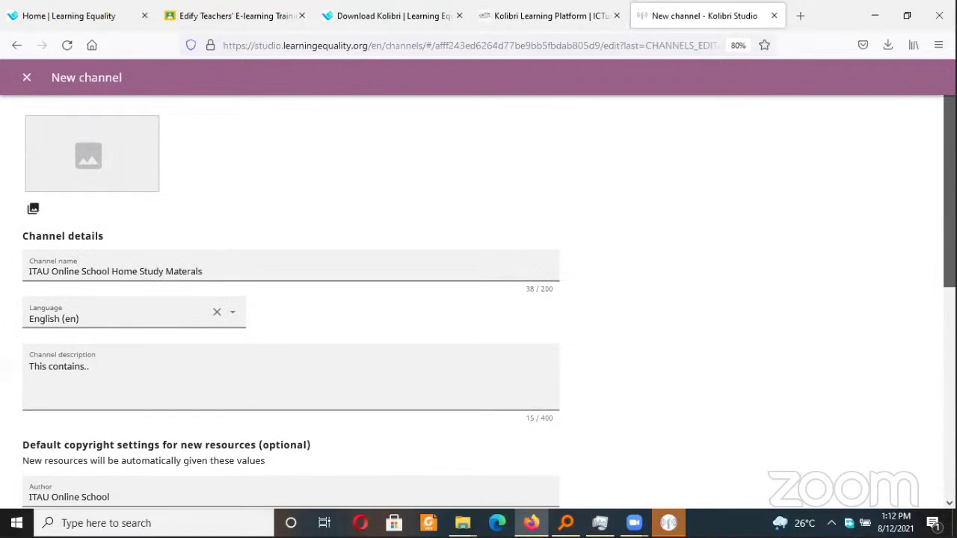
scroll(949, 374, down, 5)
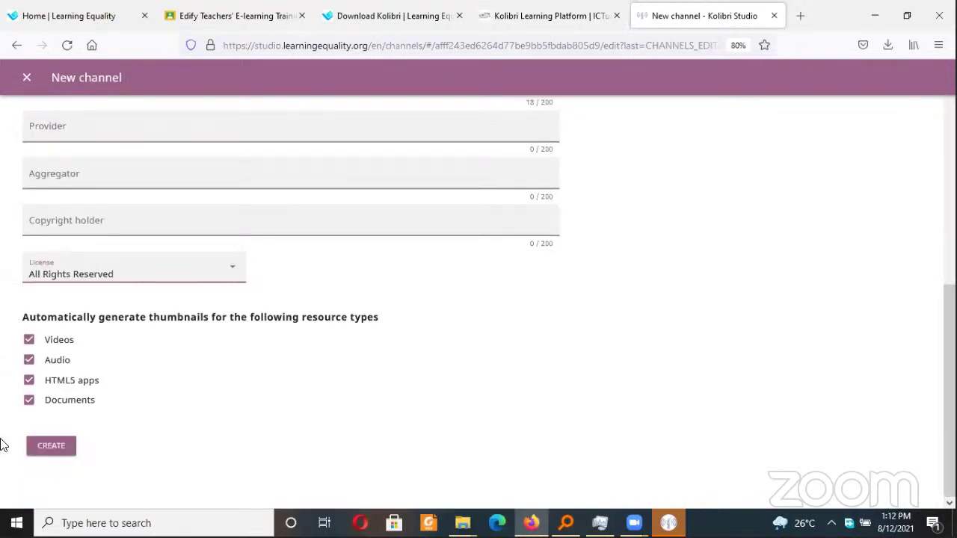
Create the ITAU Online School channel and begin a new topic from the ADD menu
click(44, 449)
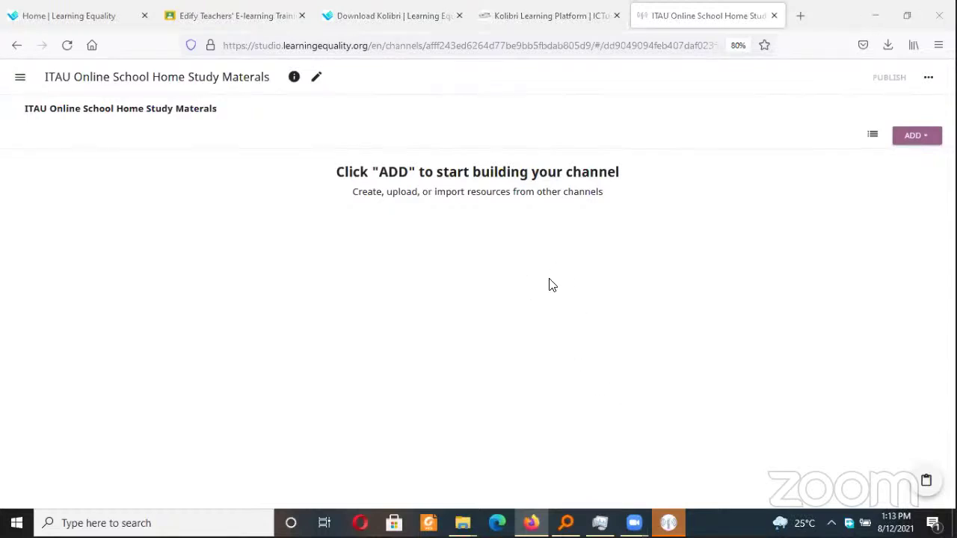
click(928, 140)
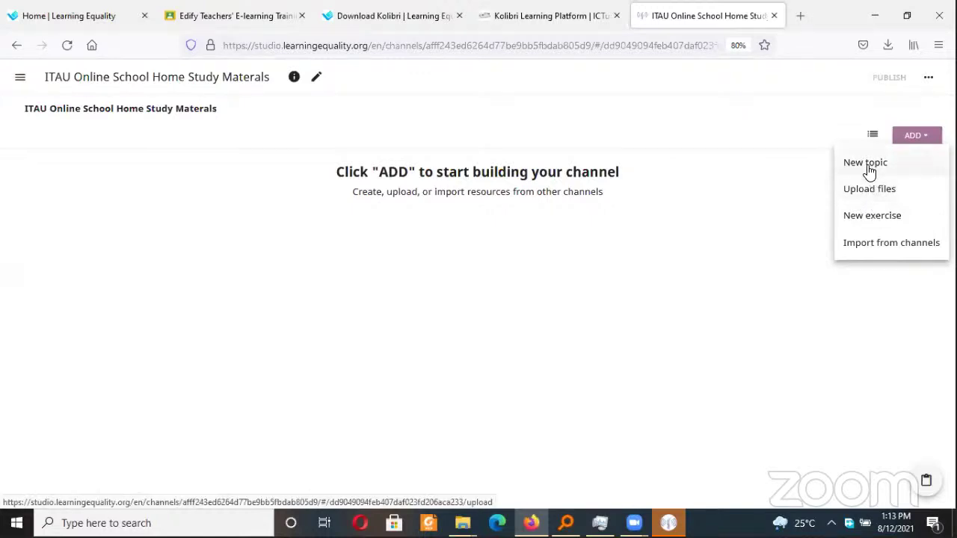
click(867, 163)
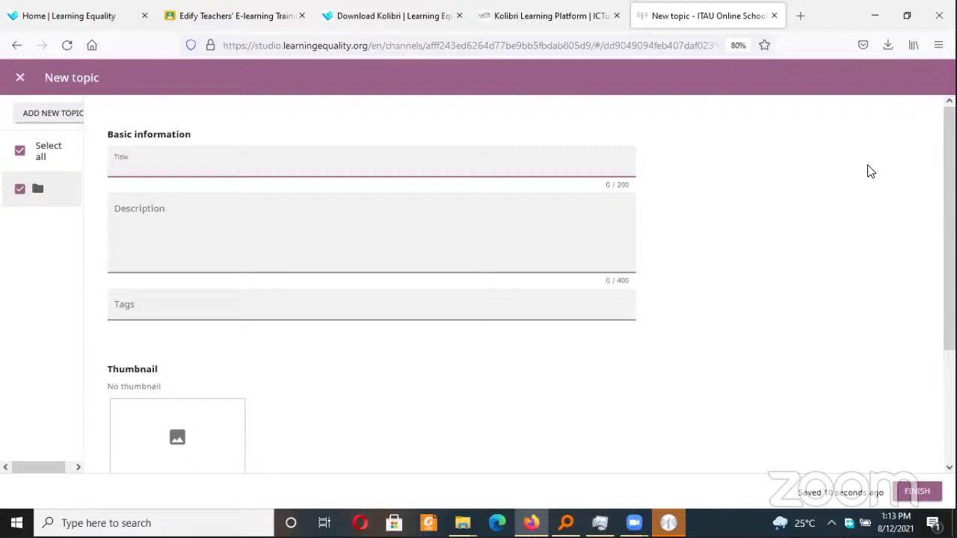
Give the topic the title 'P1' and the description 'P1 materials'
click(870, 171)
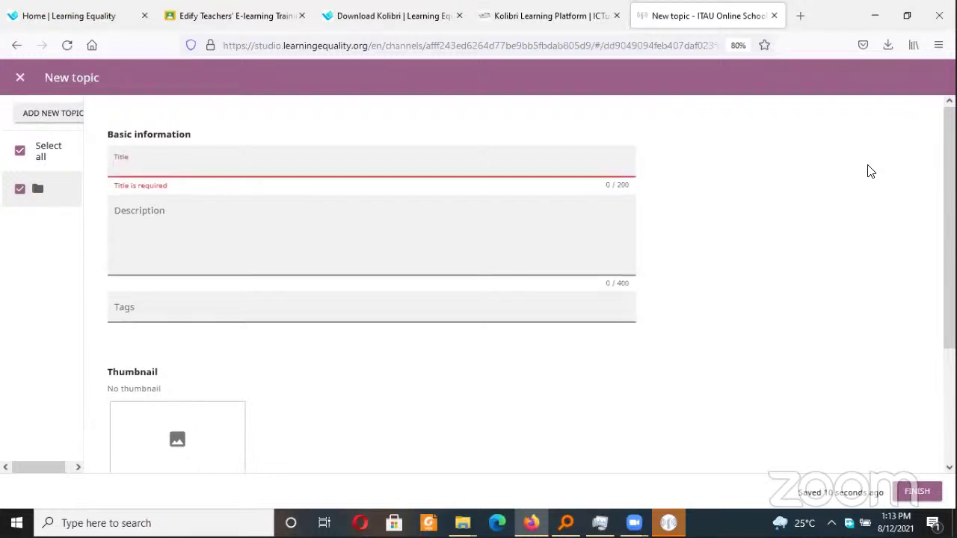
text(P1)
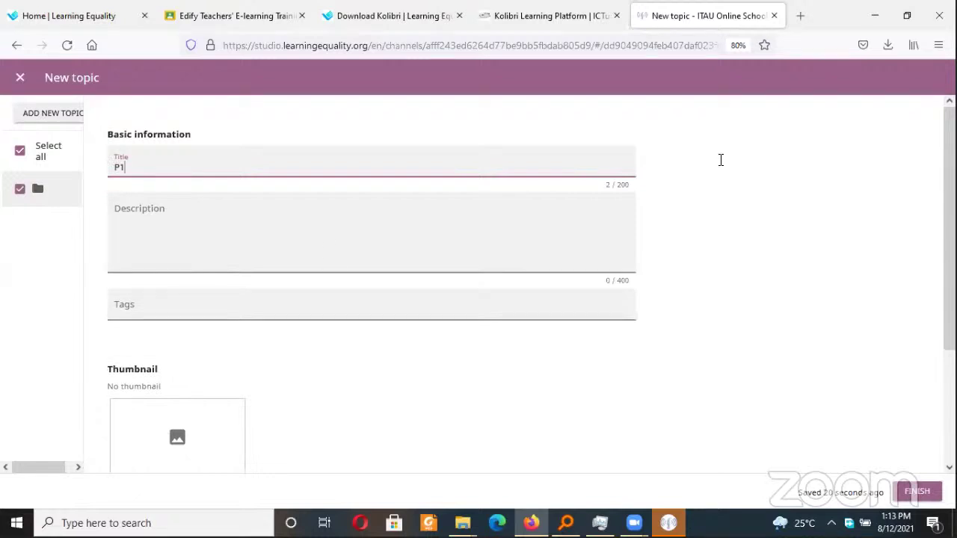
click(284, 223)
text(P)
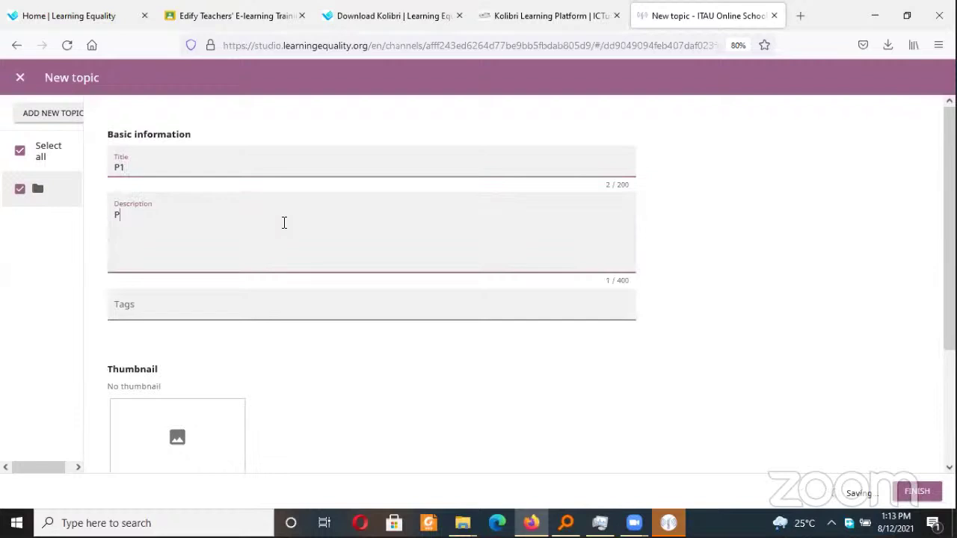
text(! materials)
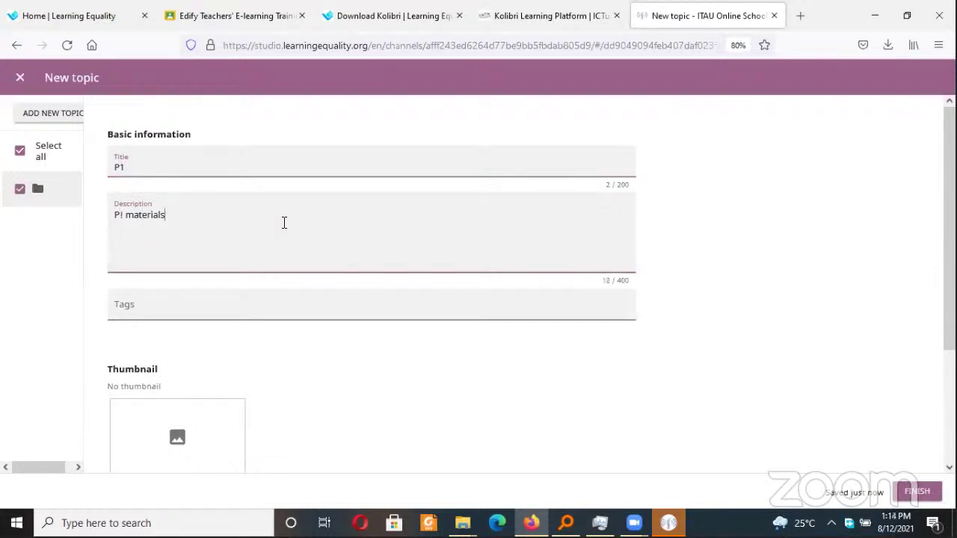
click(124, 215)
key(BackSpace)
text(1)
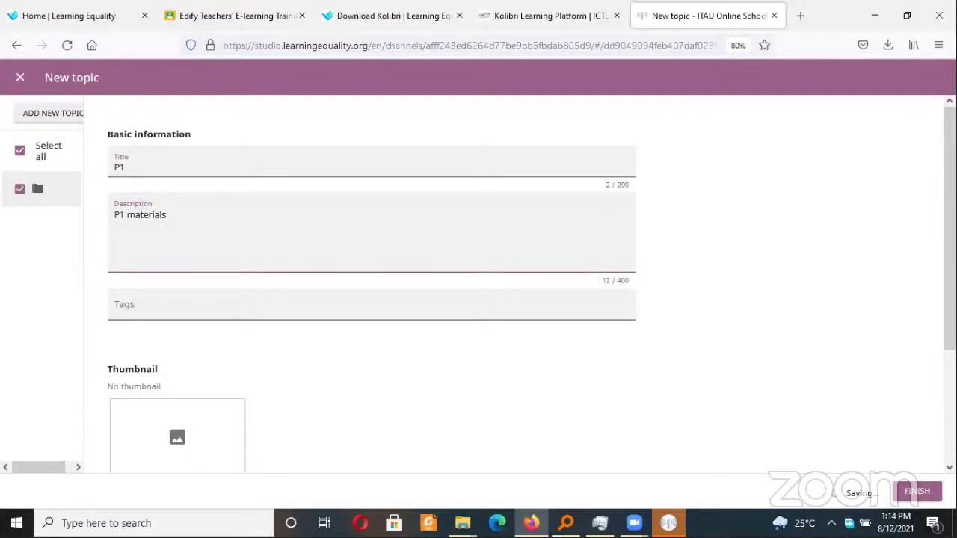
Set the topic's audience language to English (en) and finish the P1 topic
scroll(372, 299, down, 2)
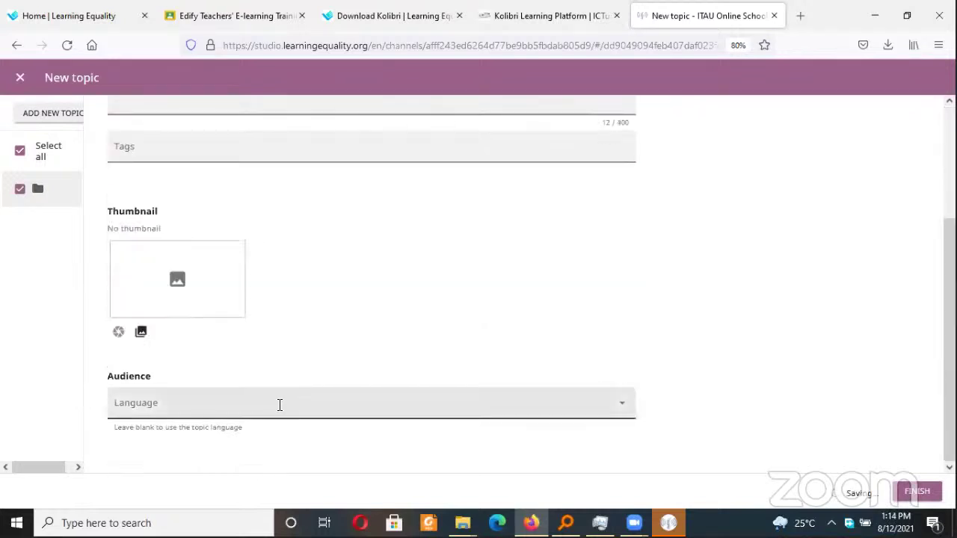
click(250, 418)
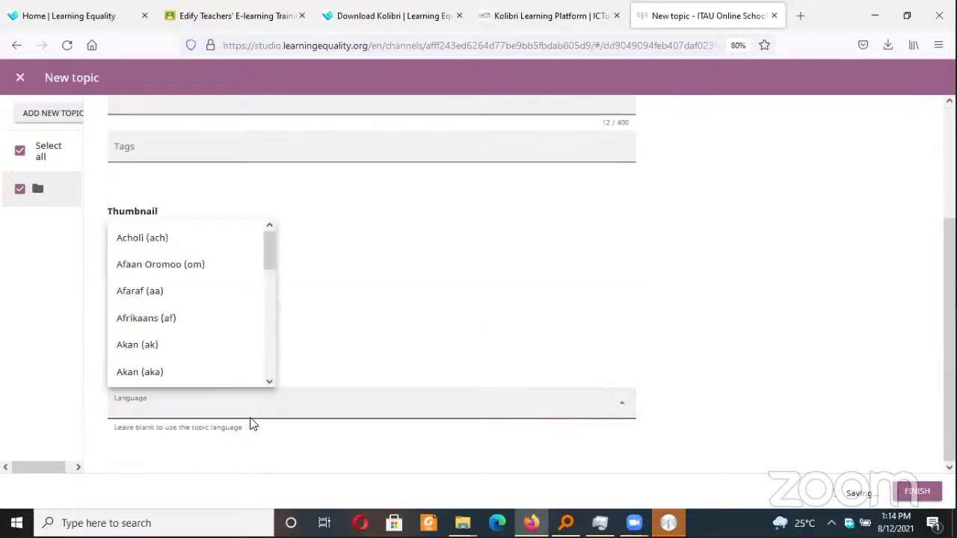
text(eng)
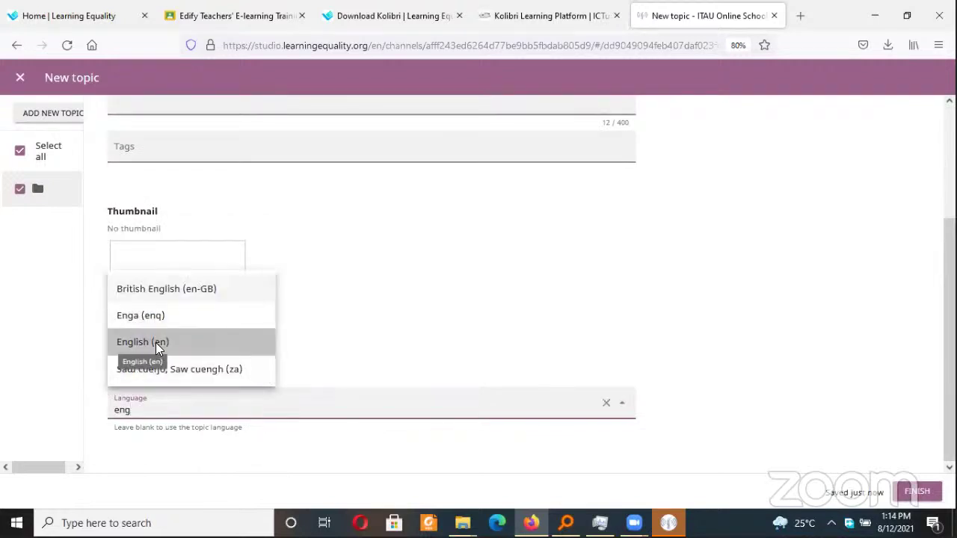
click(156, 342)
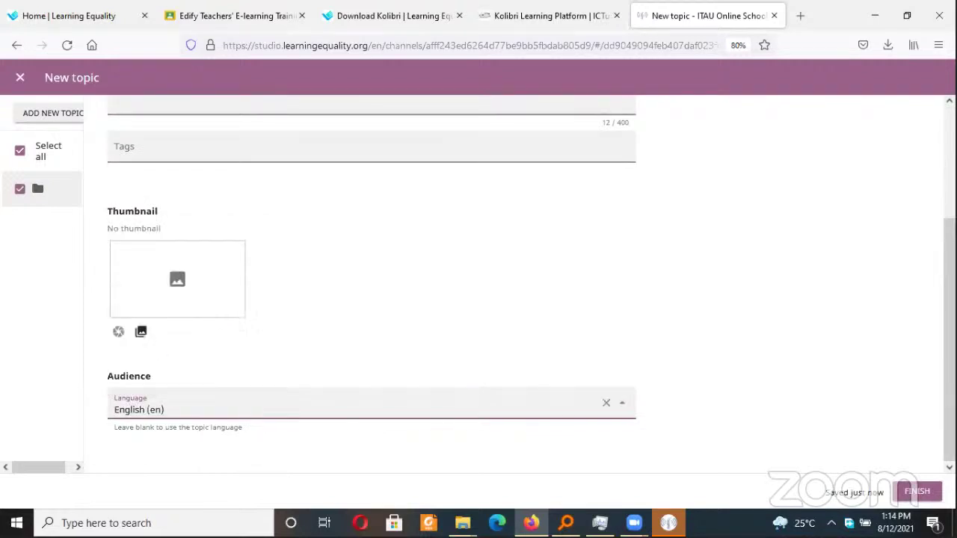
click(916, 493)
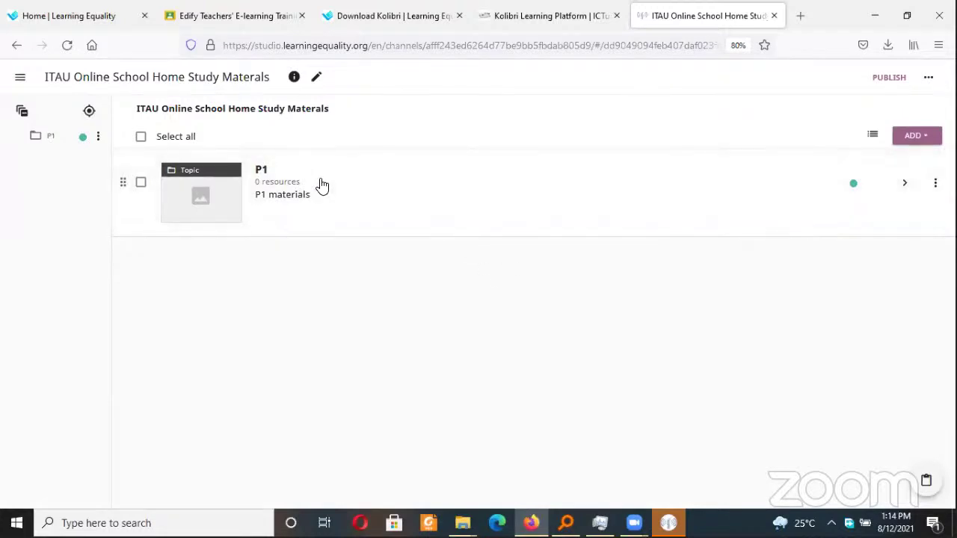
Open the Upload files page for the P1 topic
click(288, 216)
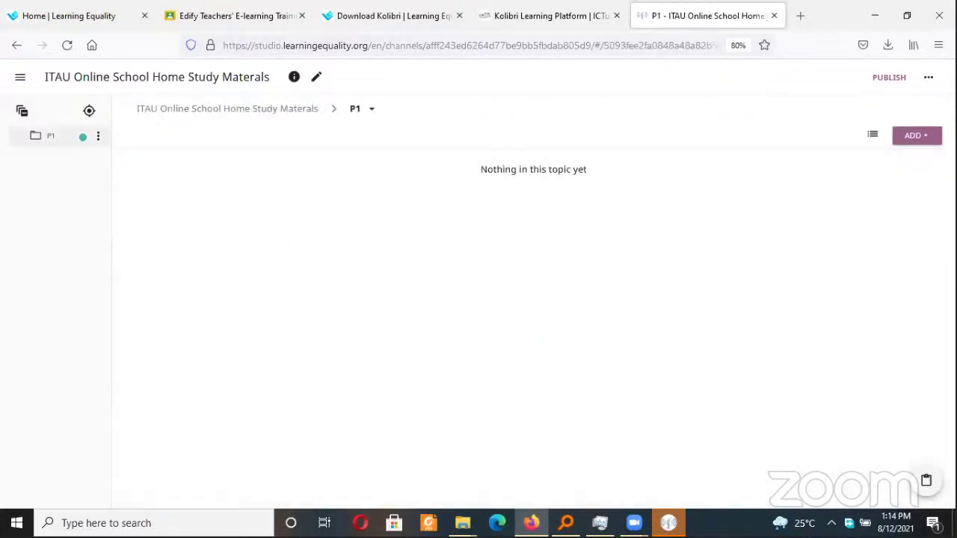
click(905, 139)
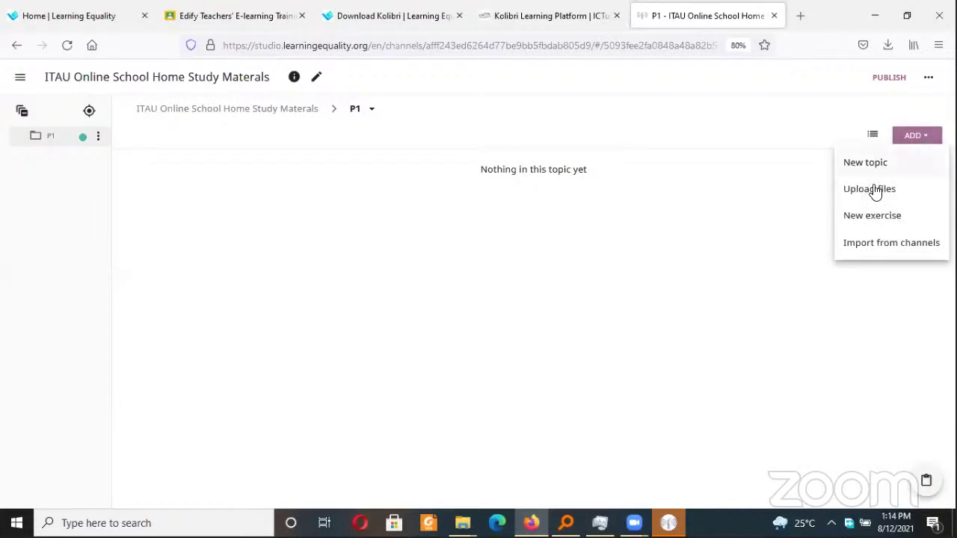
click(874, 192)
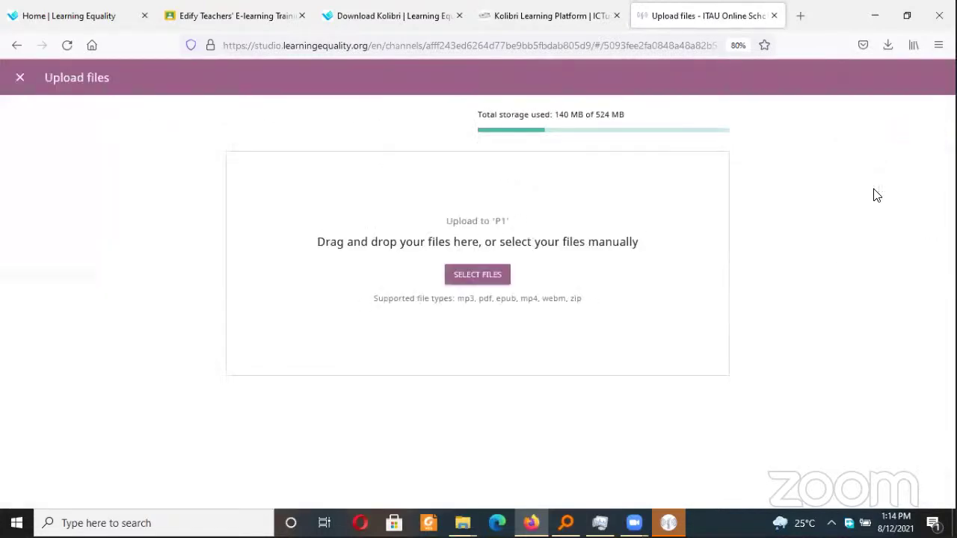
Choose S3 SCIENCE SELF STUDY MATERIALS BY NCDC.pdf from Desktop > maso for upload
click(484, 276)
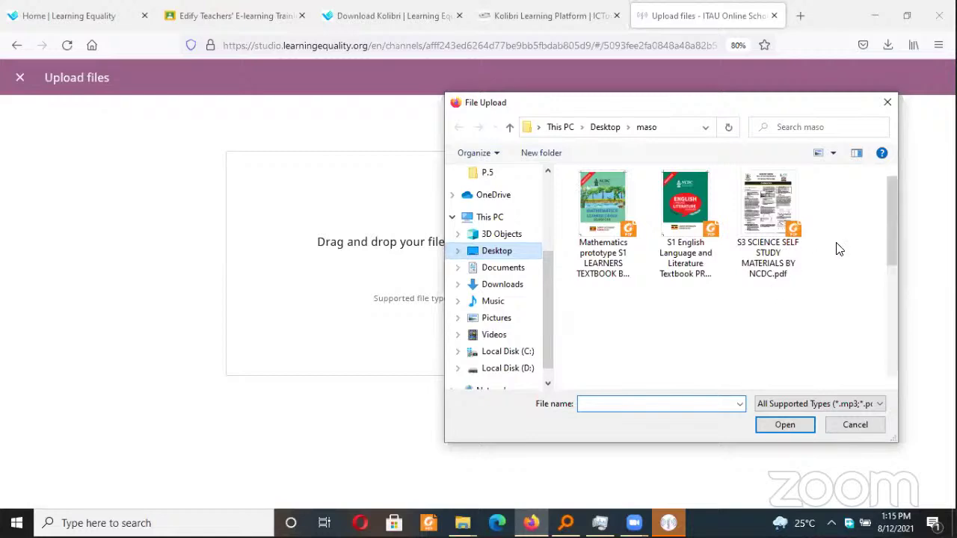
key(alt+Up)
drag(889, 232, 886, 201)
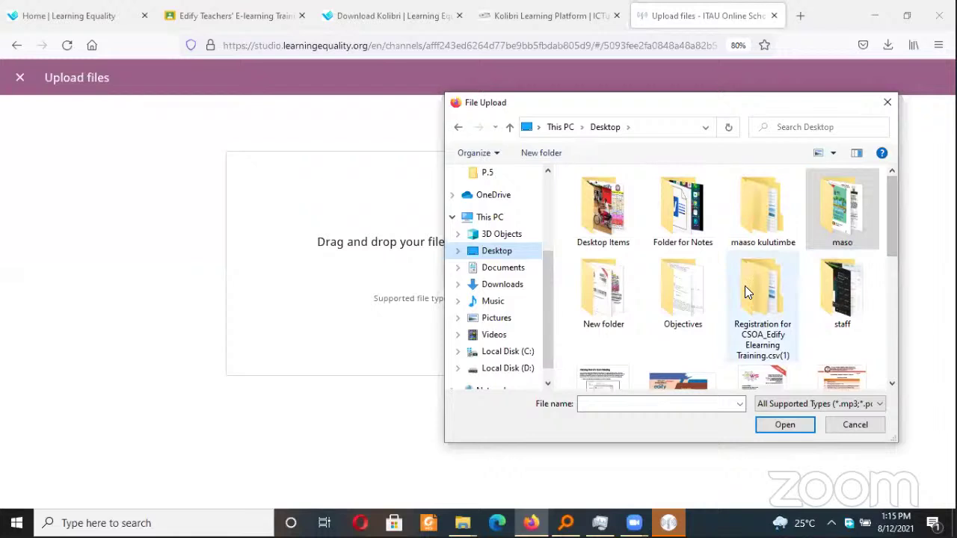
click(851, 231)
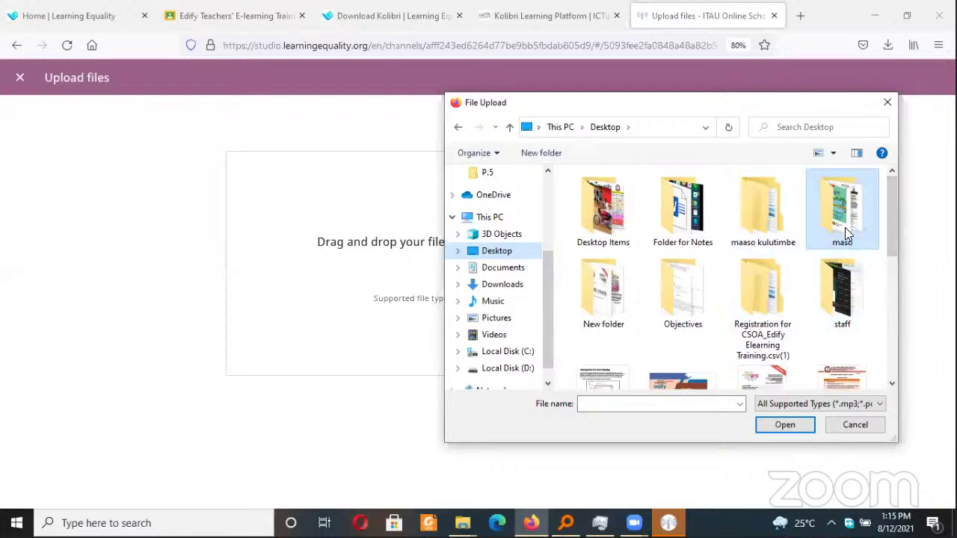
double_click(844, 227)
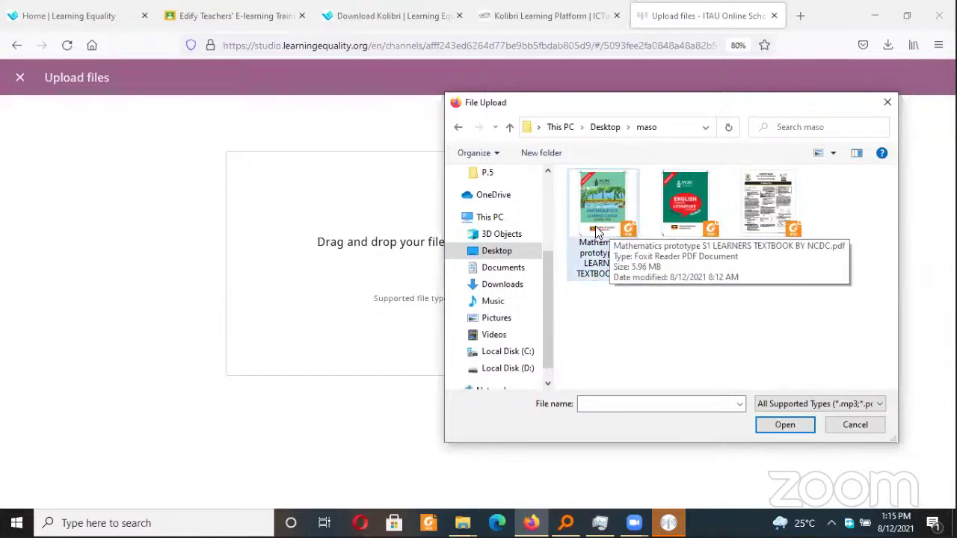
click(768, 217)
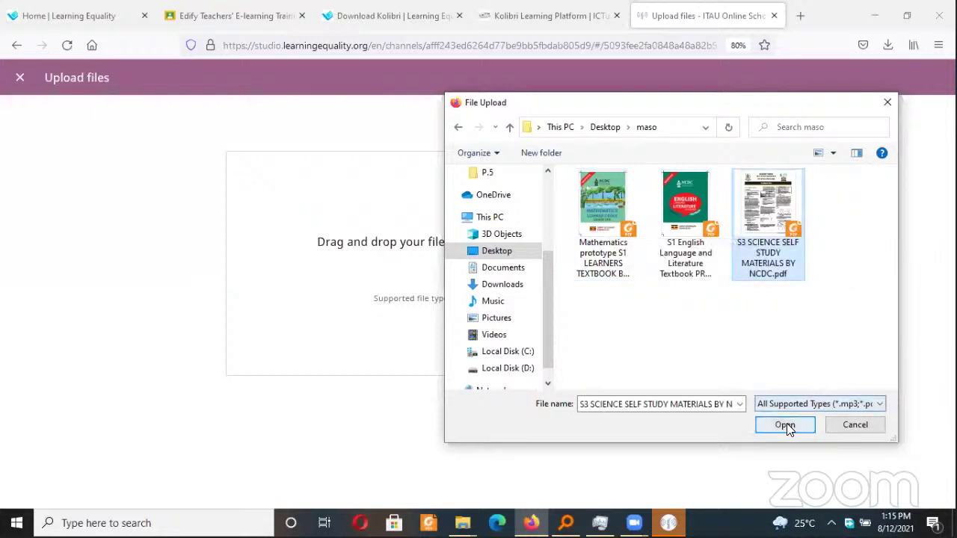
click(786, 424)
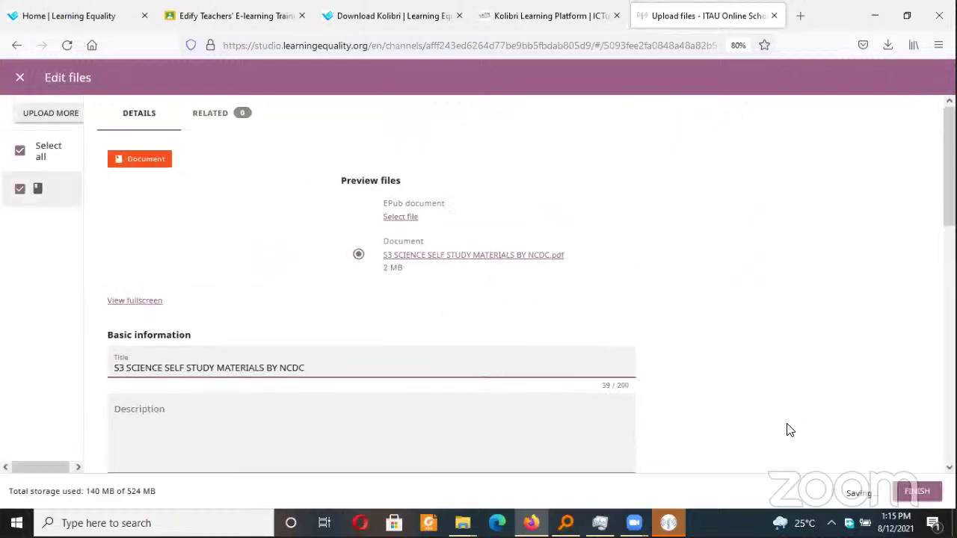
Change the title's S3 prefix to P1, making it P1 SCIENCE SELF STUDY MATERIALS BY NCDC
click(163, 368)
drag(125, 368, 85, 368)
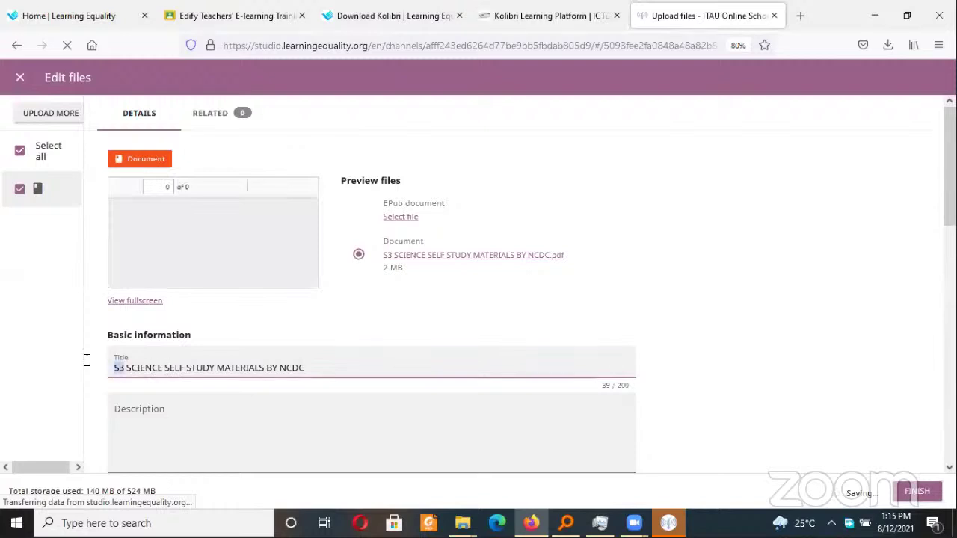
text(p)
key(BackSpace)
text(P1)
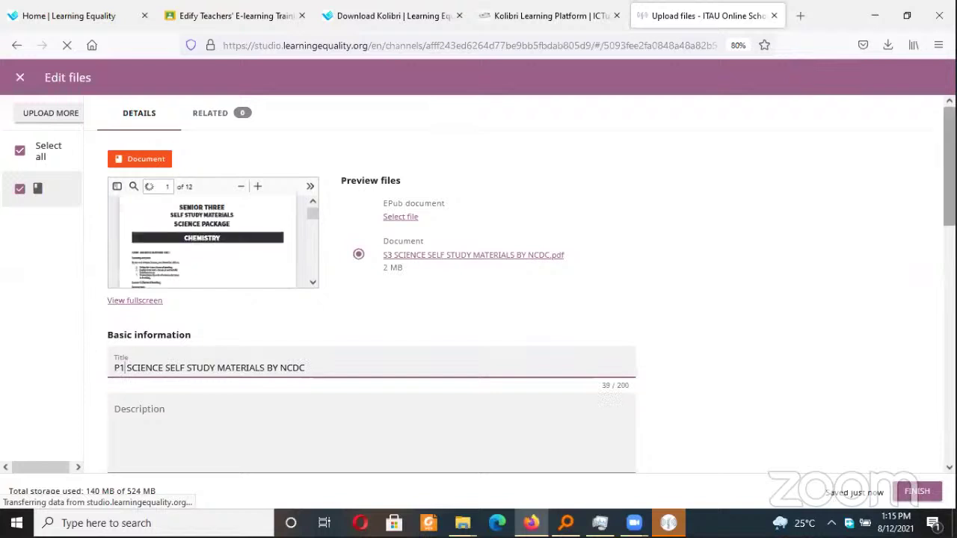
Set the document's language to English (en)
scroll(85, 367, down, 1)
scroll(371, 299, down, 6)
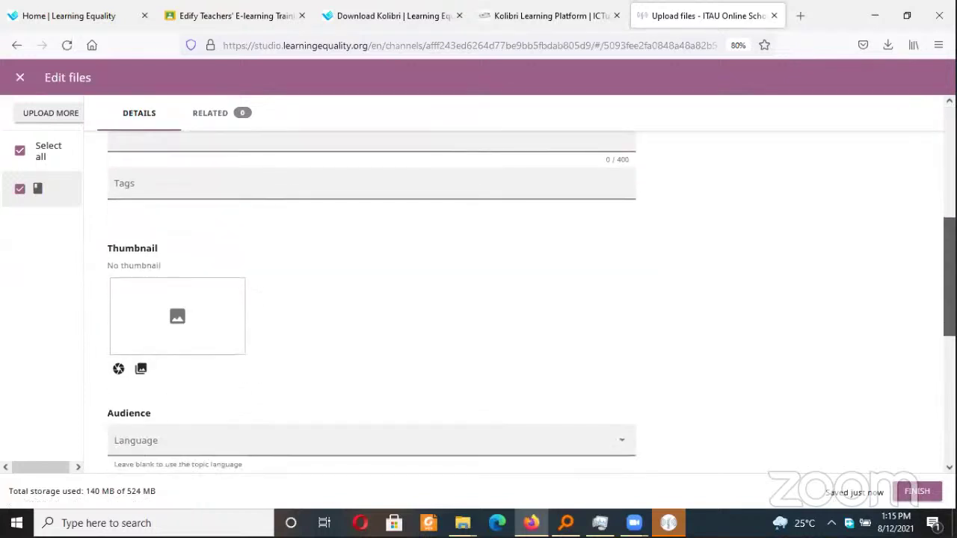
scroll(371, 299, down, 2)
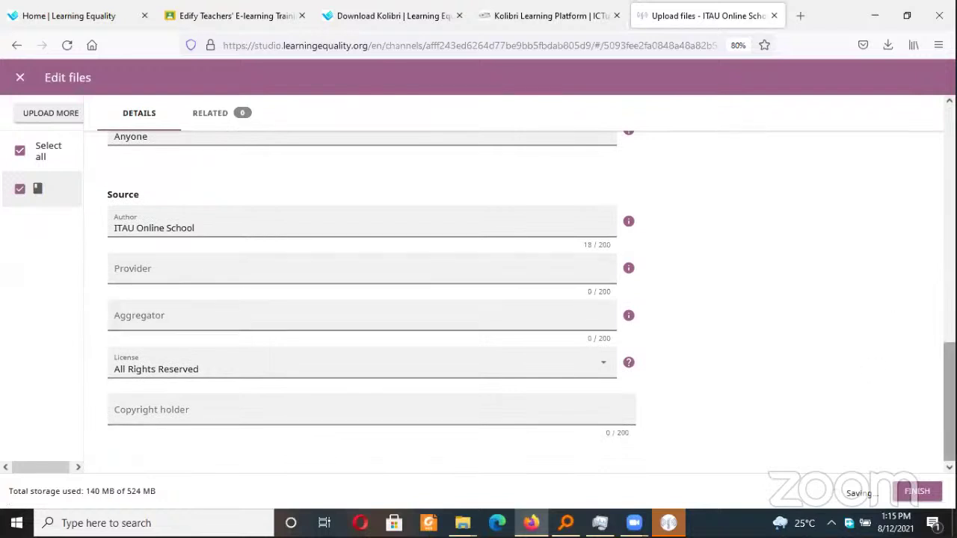
scroll(950, 374, up, 1)
scroll(246, 246, up, 3)
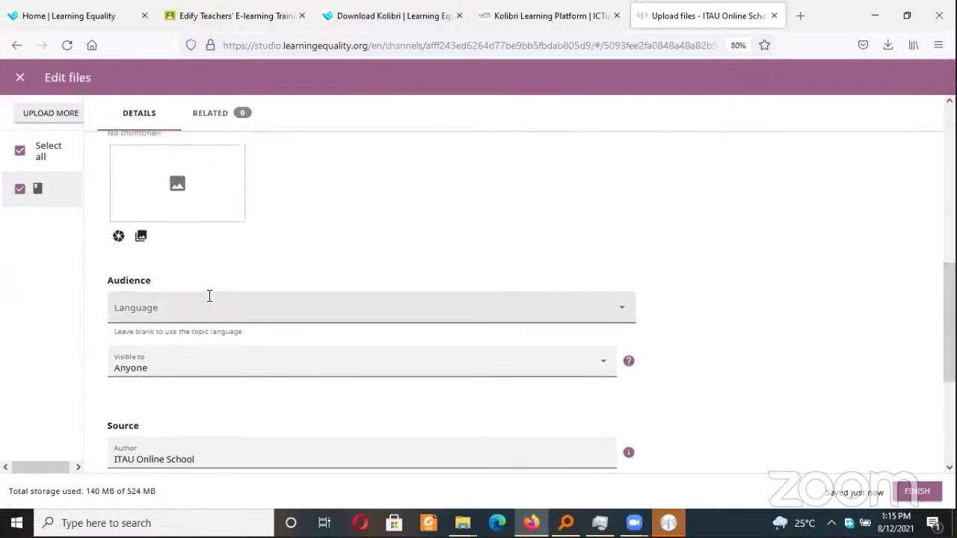
click(202, 307)
text(ENG)
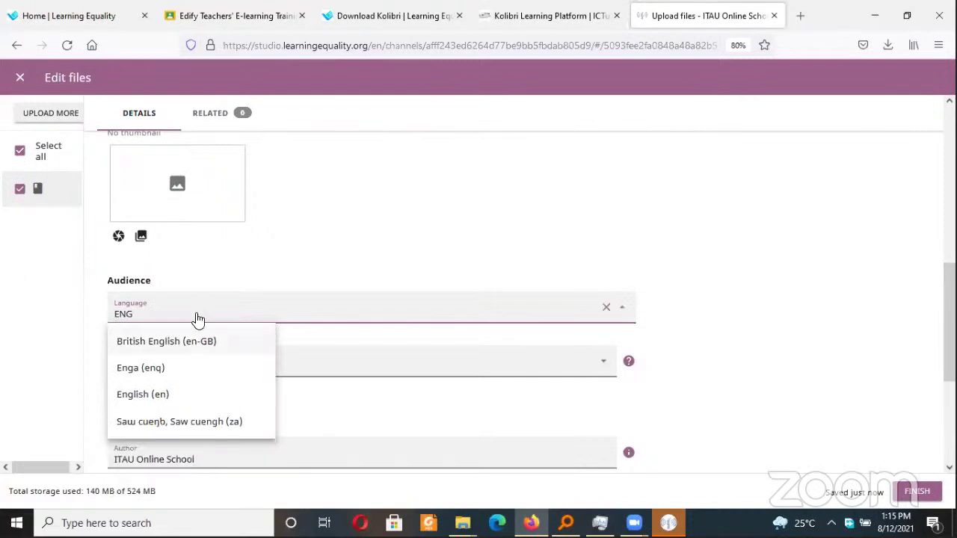
click(150, 394)
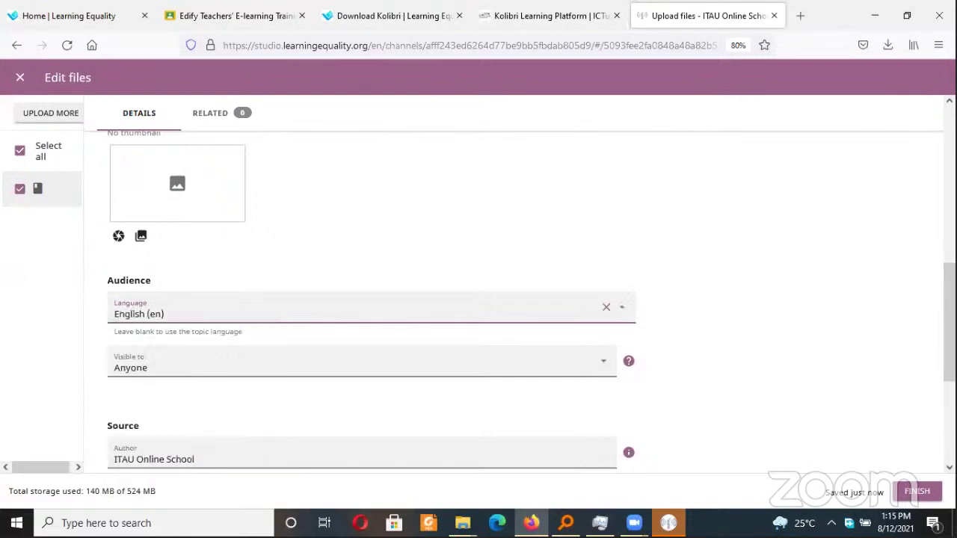
Enter P1 as the document description and try to finish editing
scroll(371, 300, down, 3)
scroll(371, 299, up, 6)
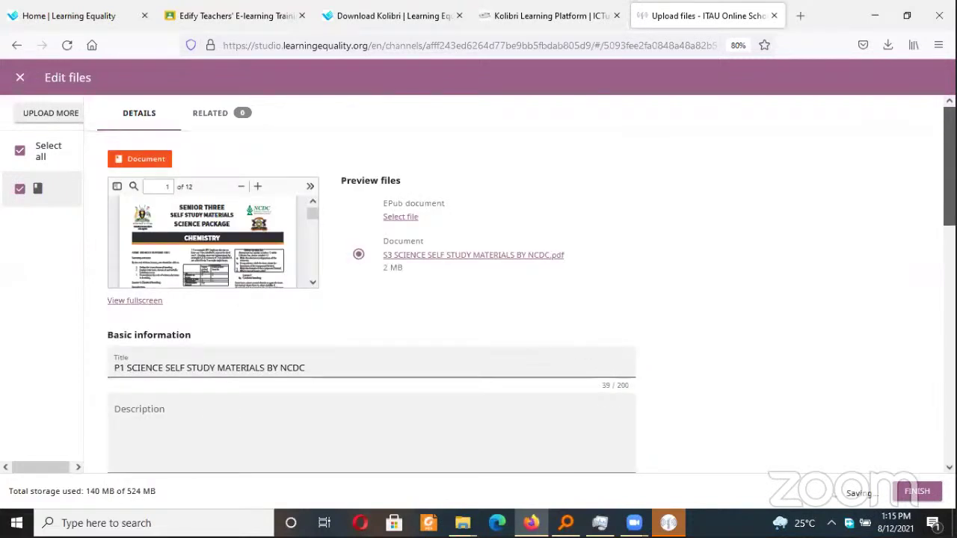
scroll(138, 274, down, 3)
scroll(137, 273, up, 3)
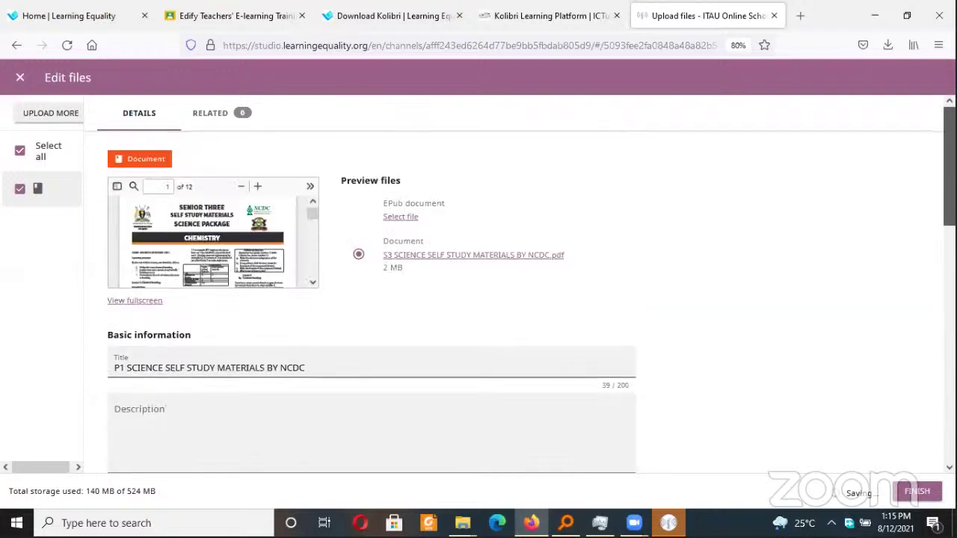
click(154, 421)
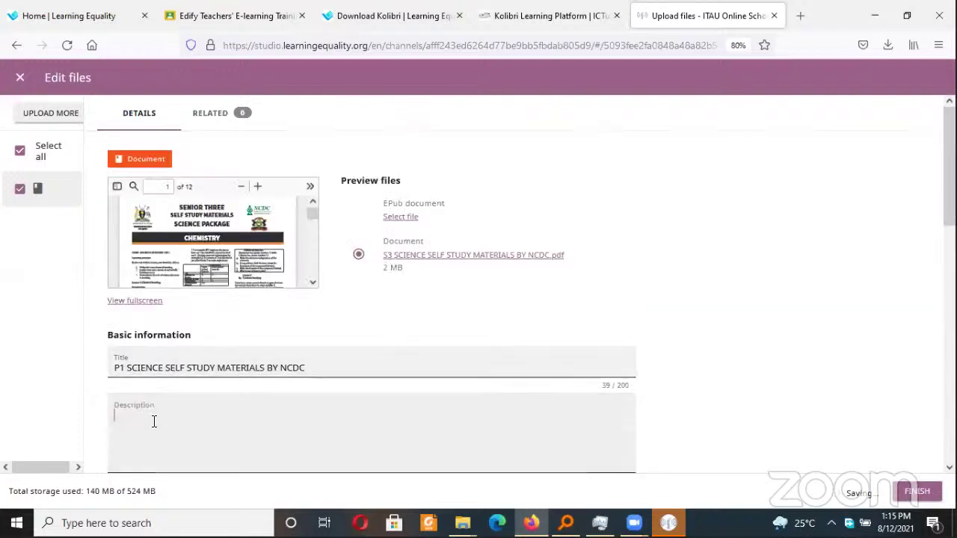
text(P!)
key(BackSpace)
key(BackSpace)
text(P1)
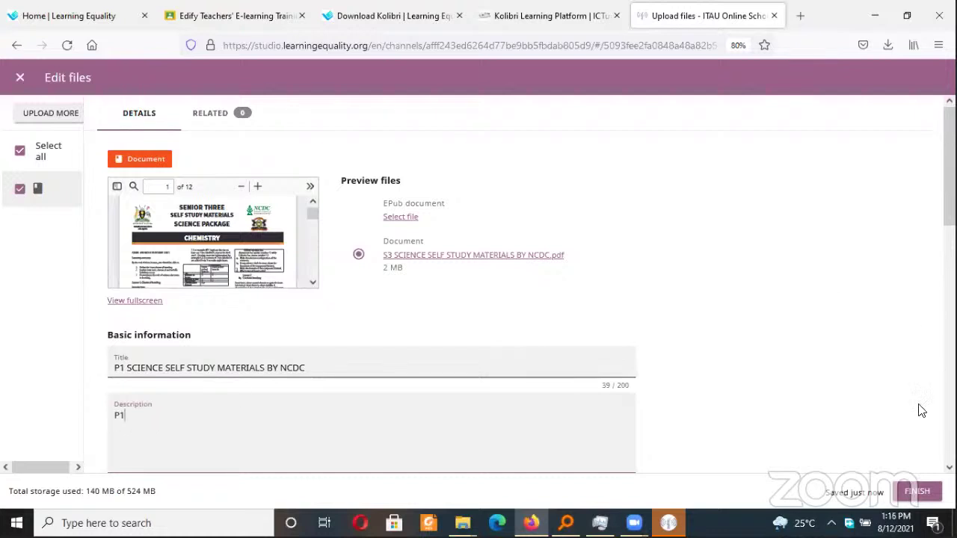
click(917, 492)
Return to editing, set the copyright holder to ITAU Primary, and finish the document
click(912, 491)
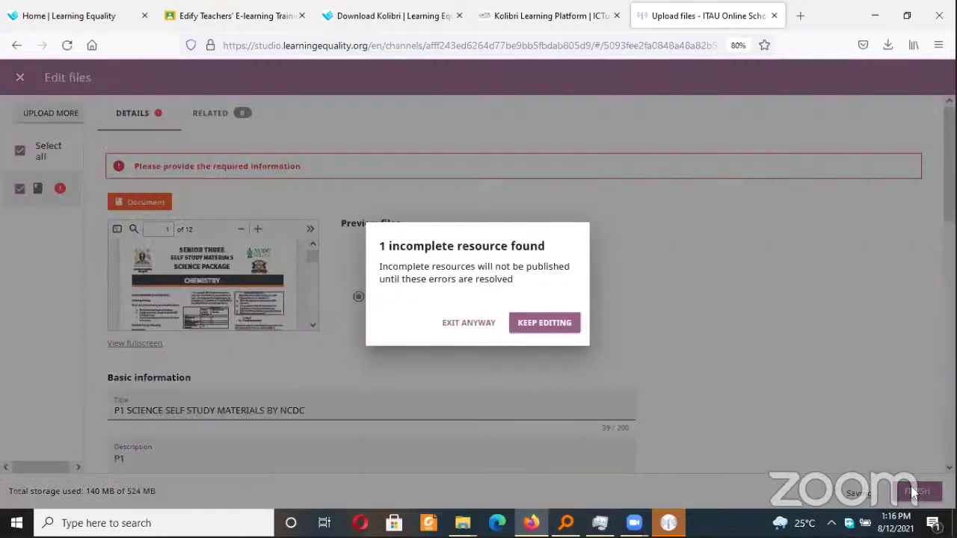
click(554, 318)
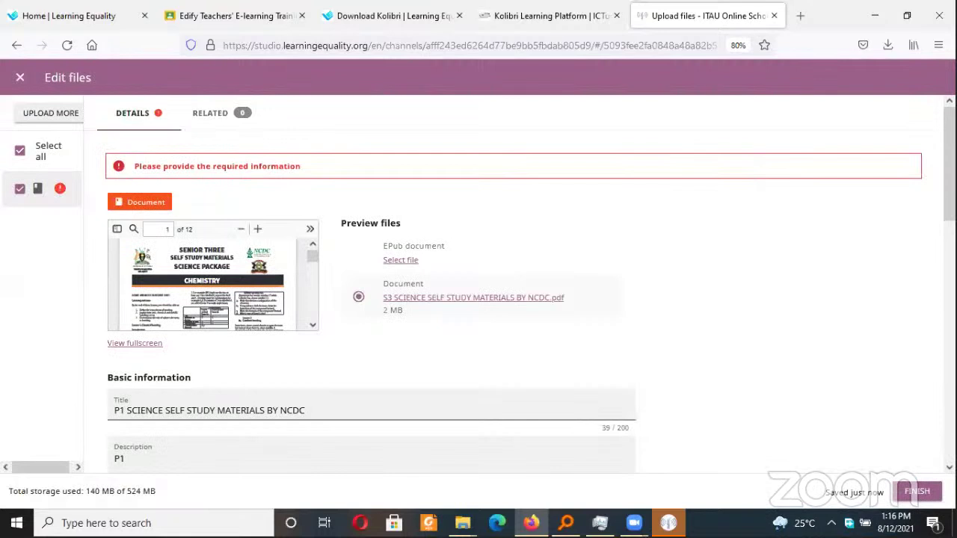
drag(949, 165, 949, 347)
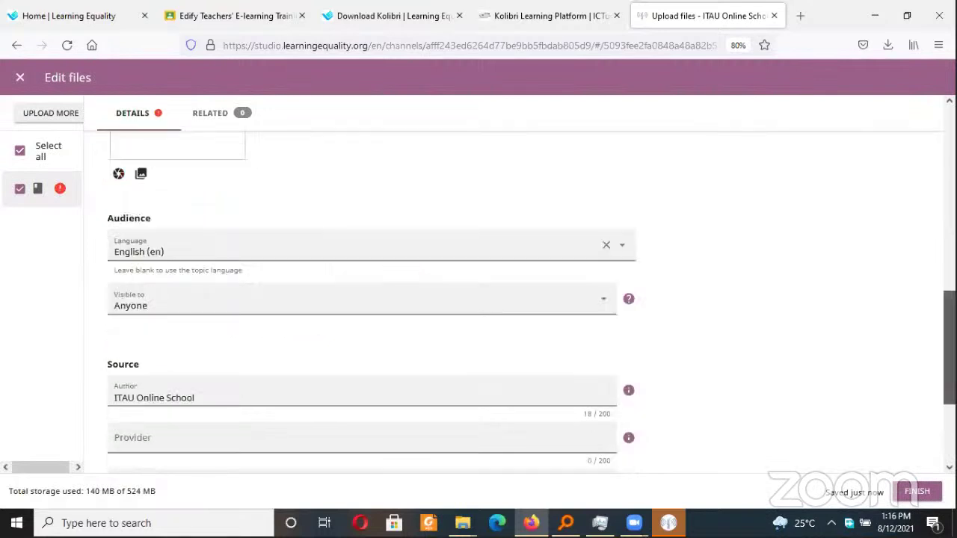
scroll(284, 391, down, 3)
click(227, 407)
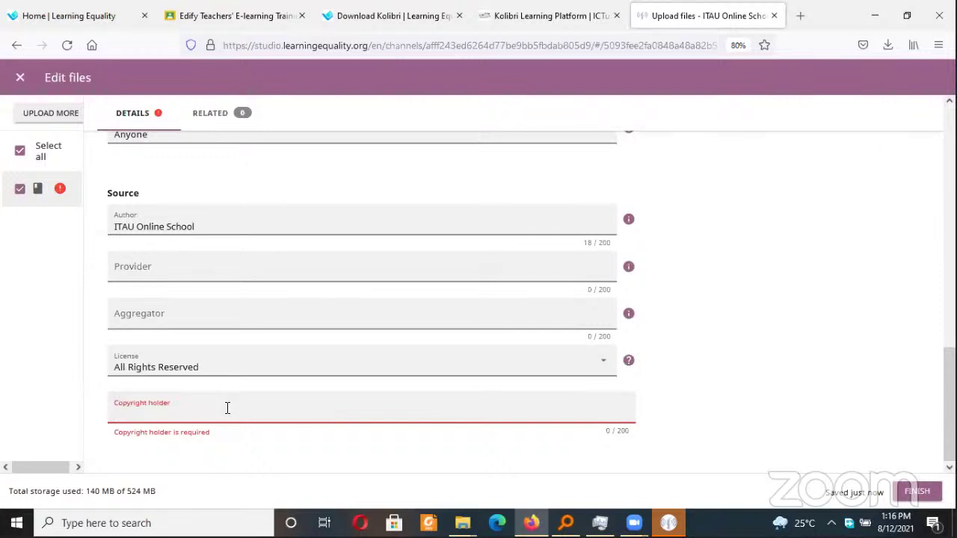
text(ITAU P)
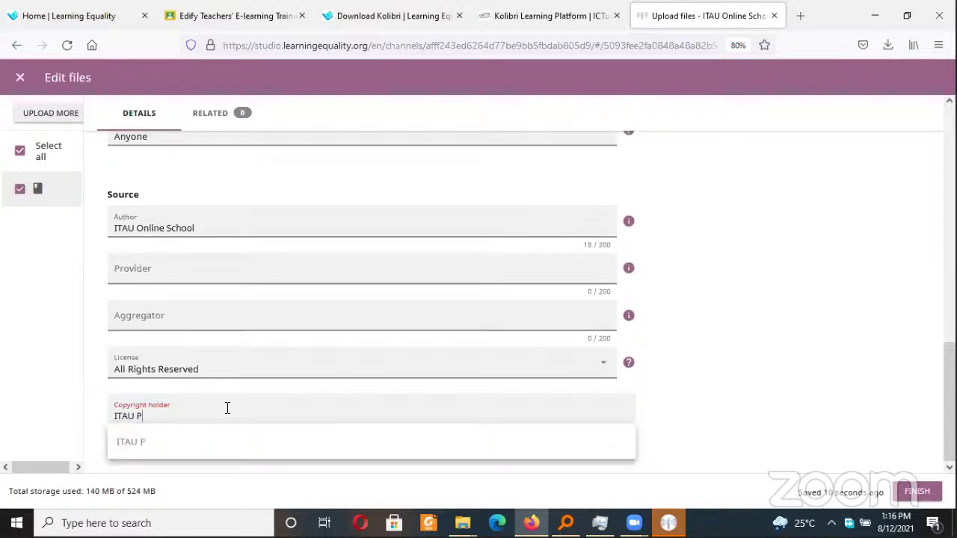
text(rimary)
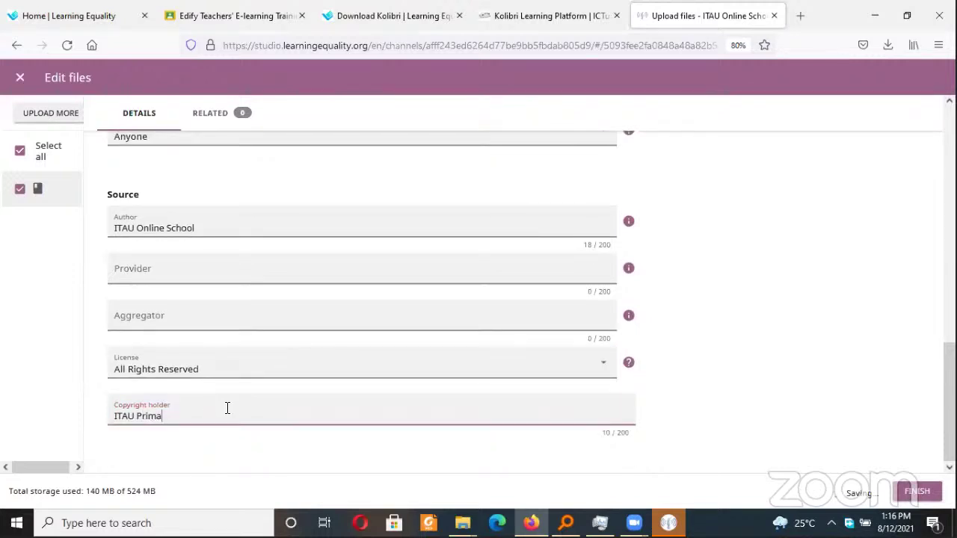
click(912, 491)
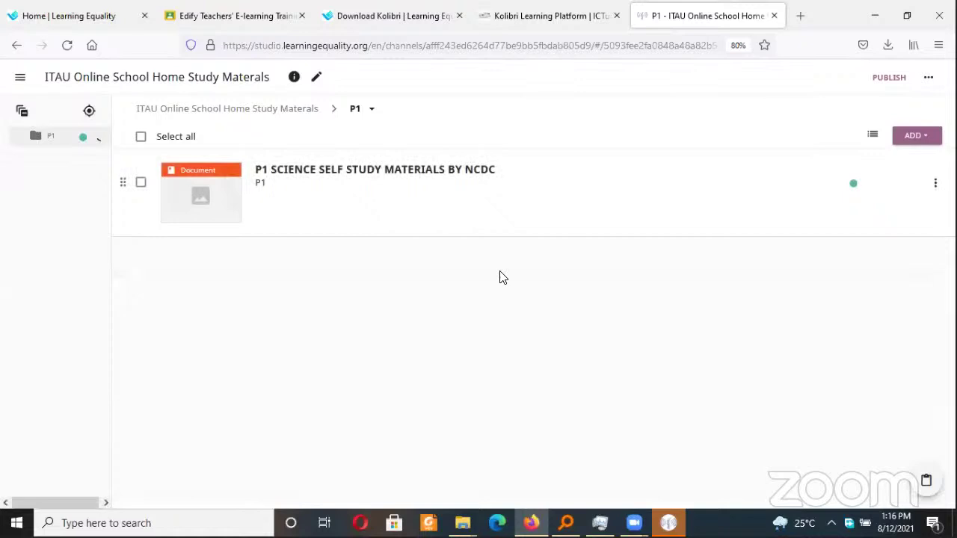
click(890, 77)
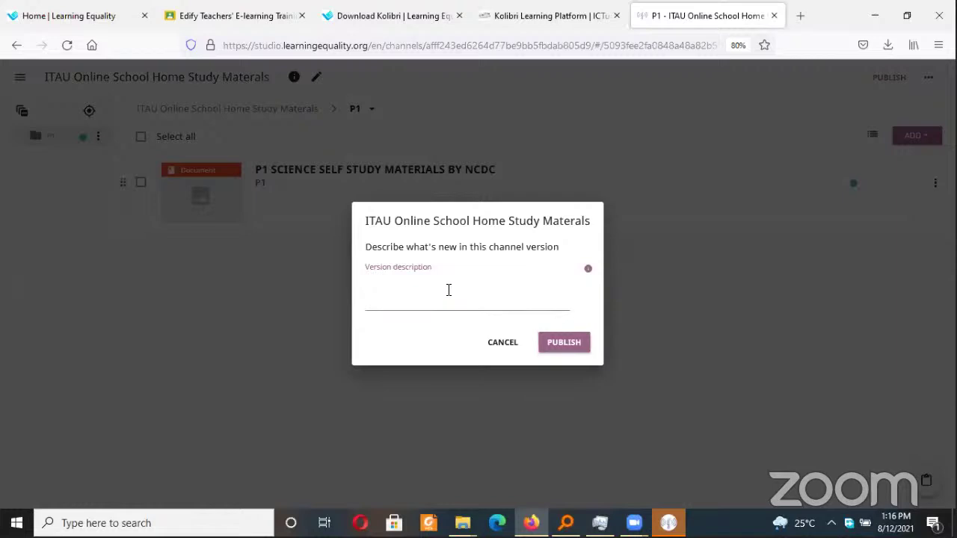
Publish the channel with version note 'Added first set of P1 materials' and refresh
text(Added first st)
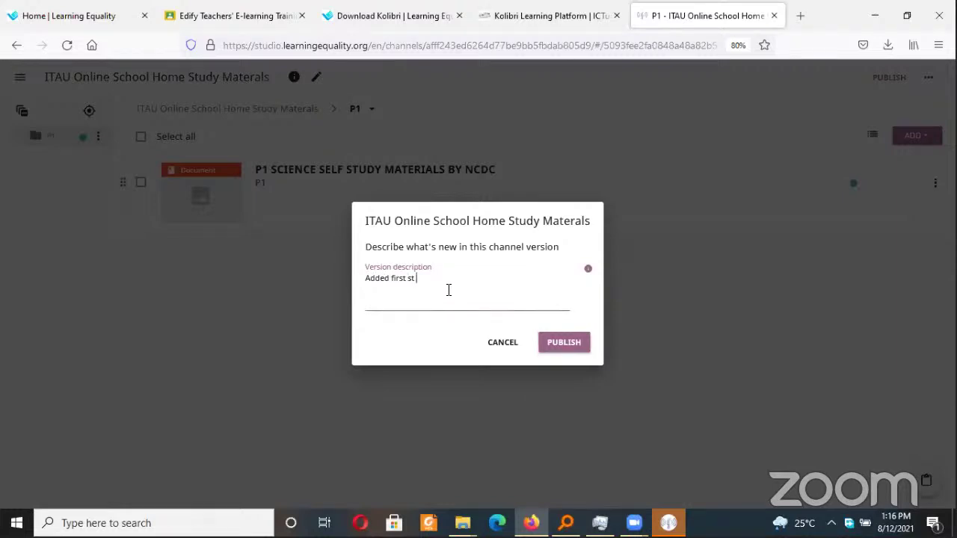
key(BackSpace)
text(et of P1 materaisl)
key(BackSpace)
key(BackSpace)
key(BackSpace)
text(ials)
click(556, 345)
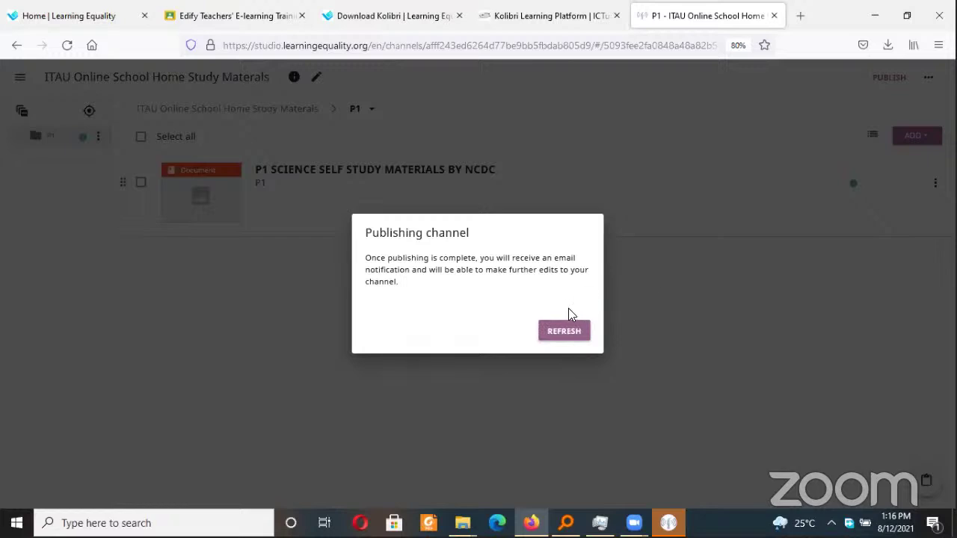
click(567, 332)
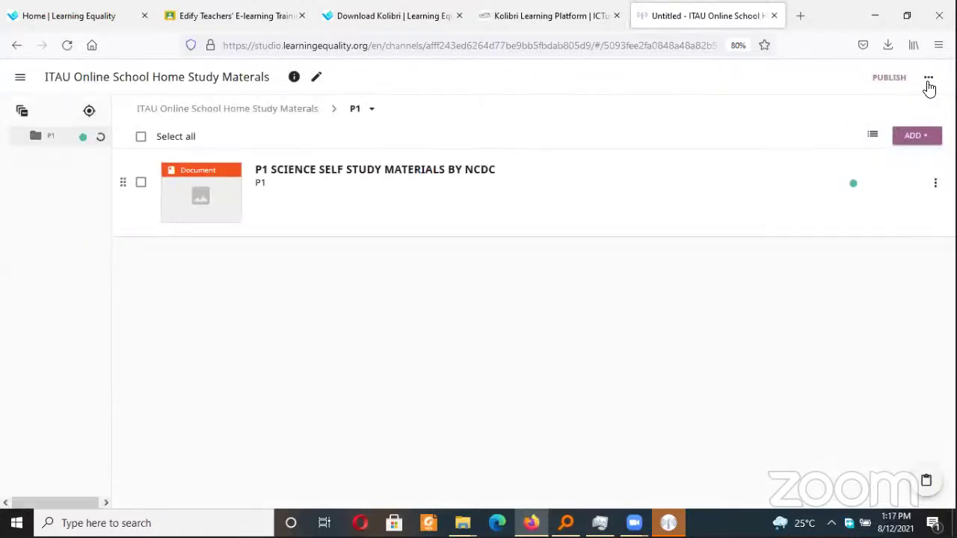
click(927, 84)
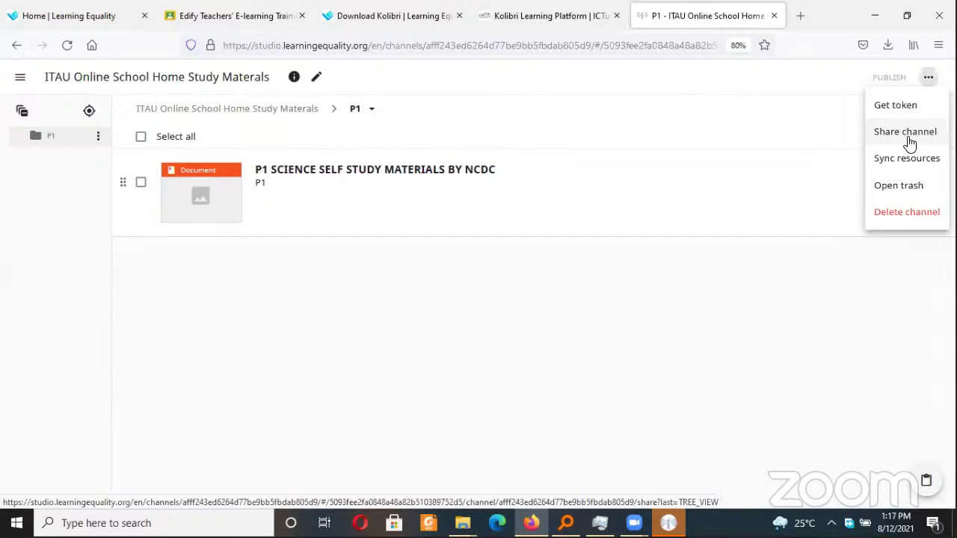
Look over the channel's sharing and access options, then leave without changes
click(907, 142)
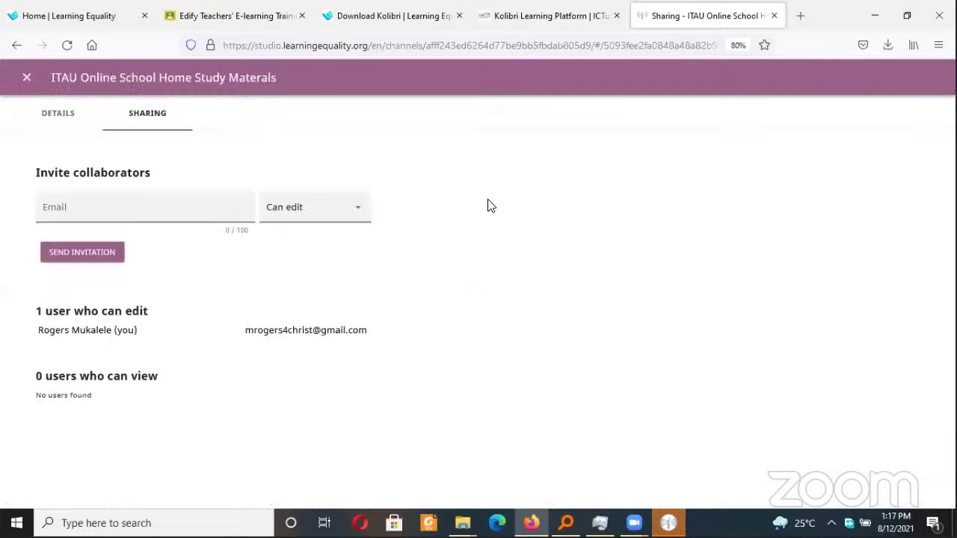
click(126, 201)
click(357, 216)
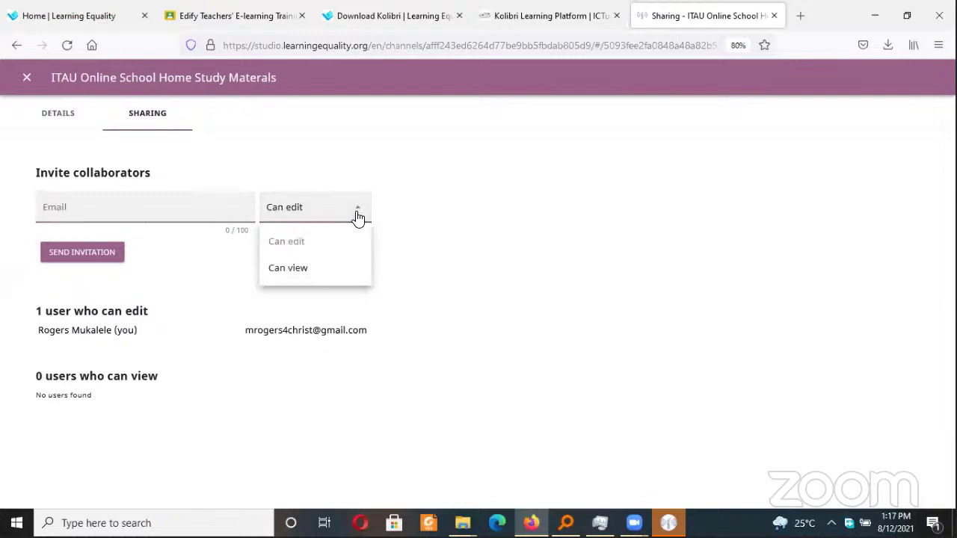
click(481, 209)
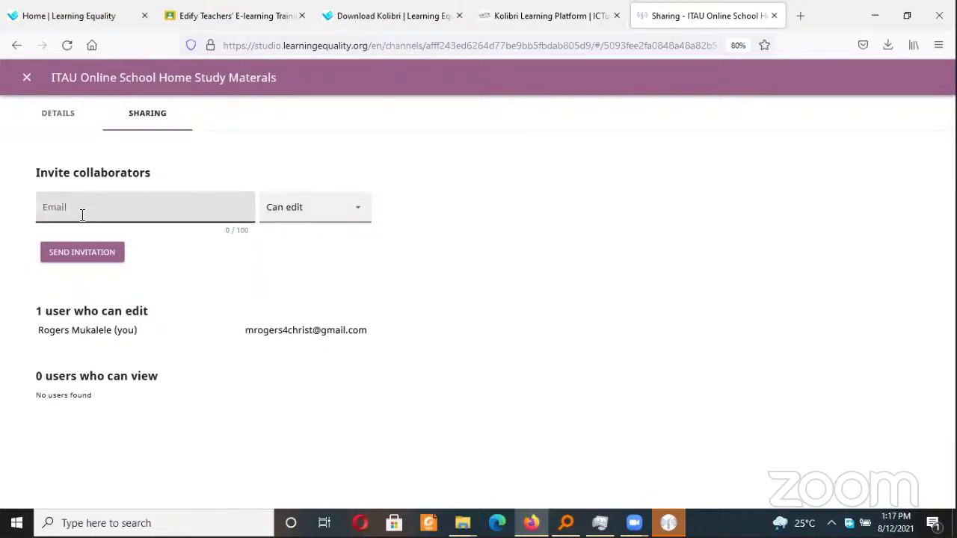
click(81, 210)
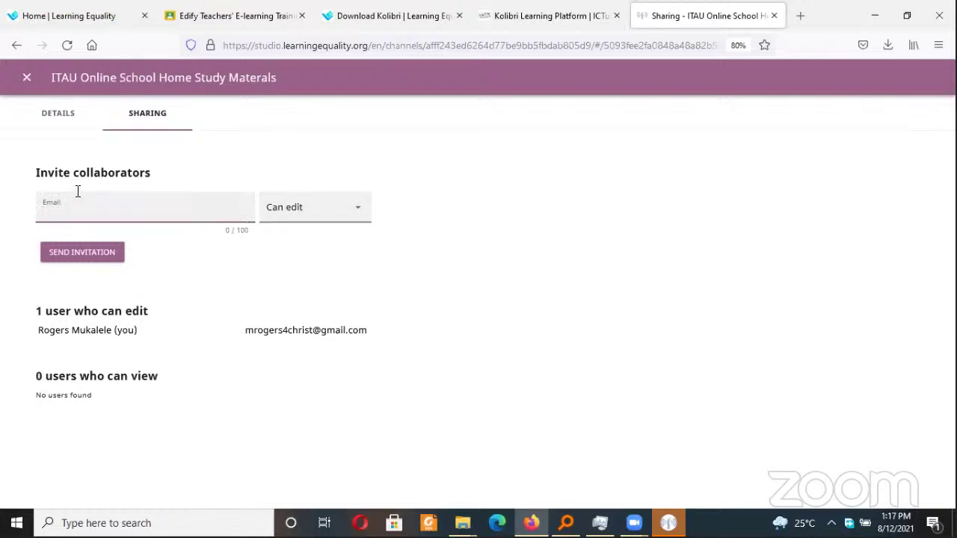
click(24, 77)
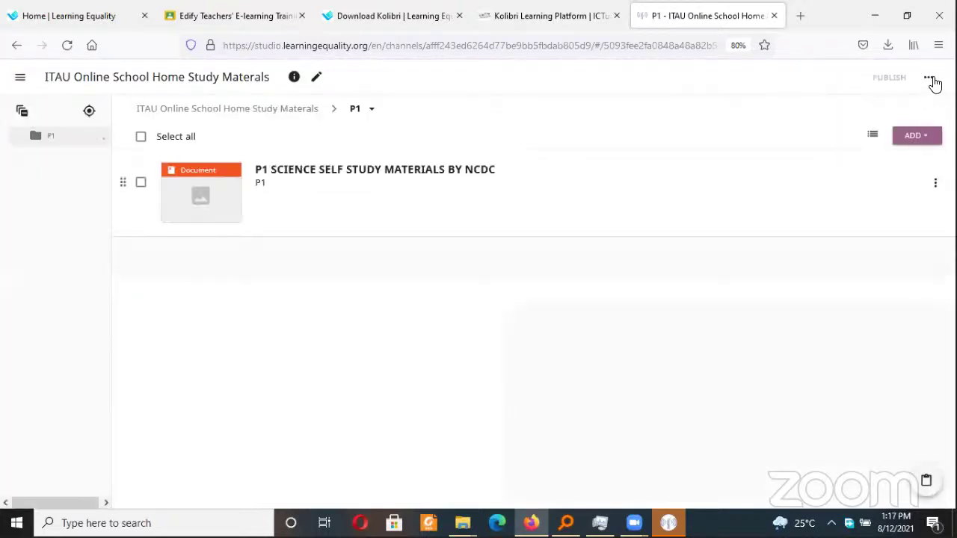
Copy the ITAU channel's import token to the clipboard and close the token window
click(929, 78)
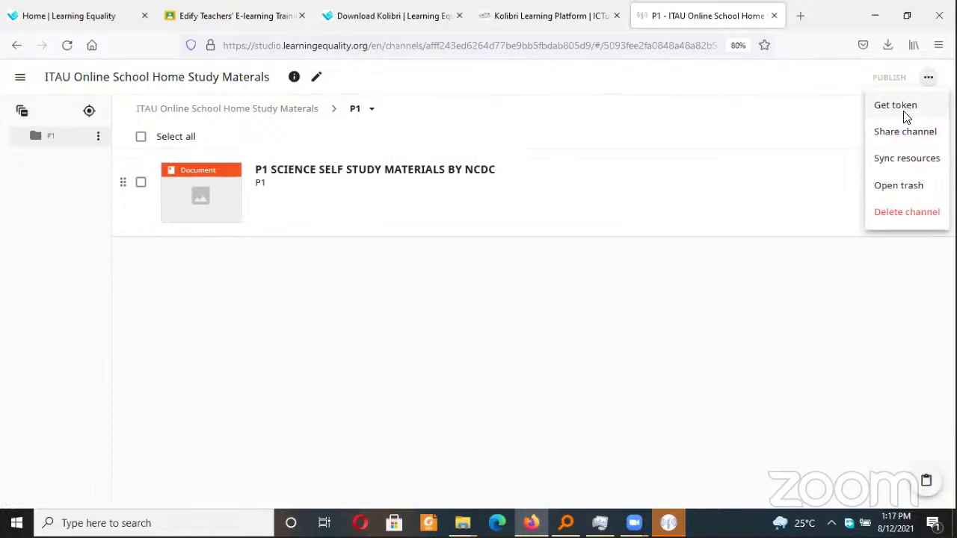
click(904, 116)
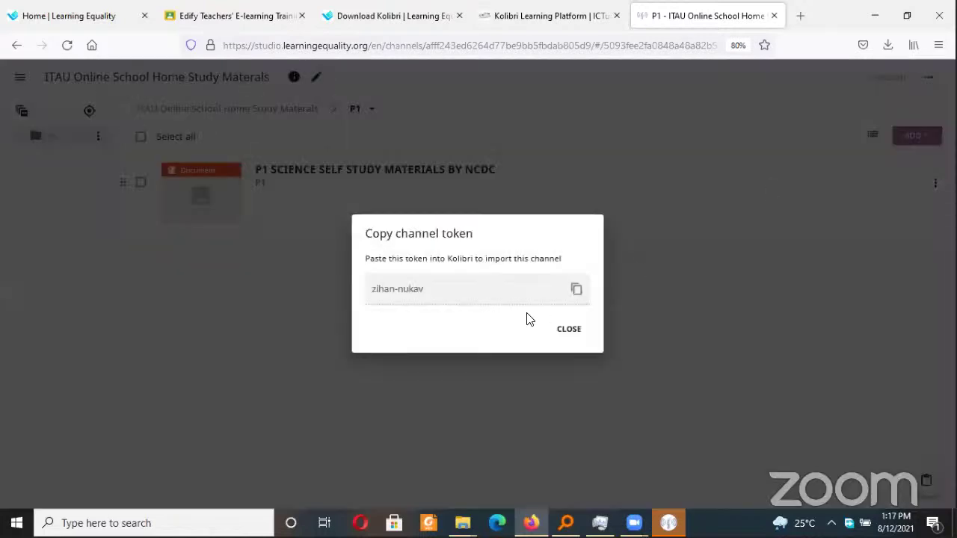
click(576, 289)
click(568, 333)
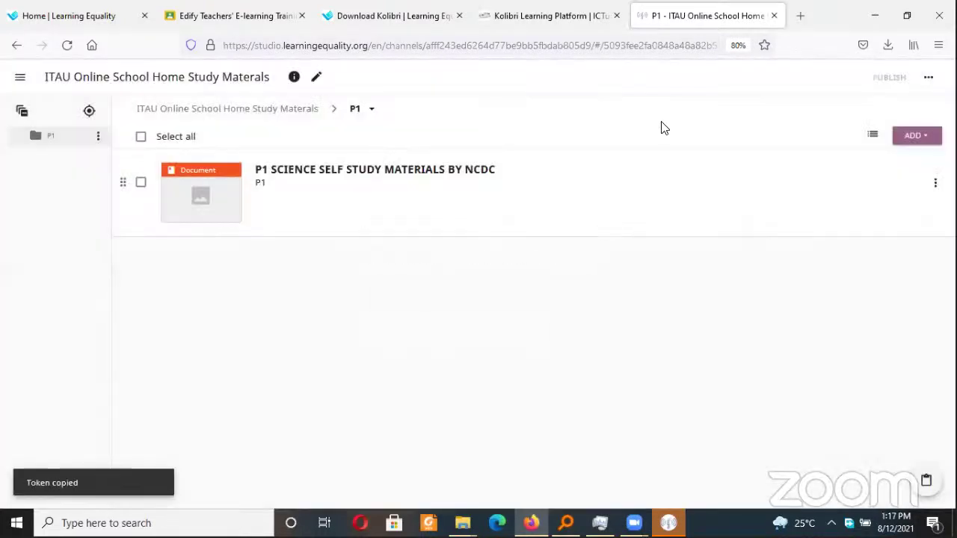
click(928, 78)
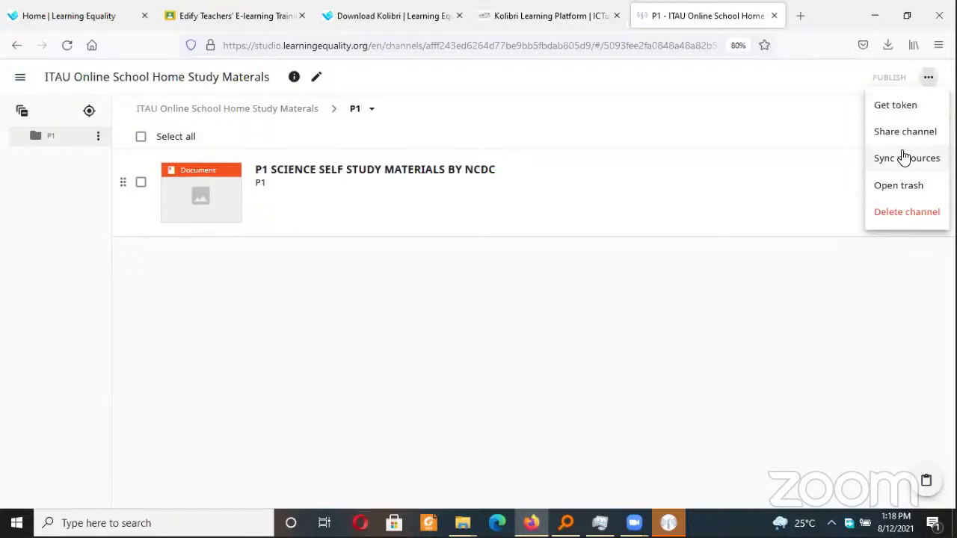
click(677, 134)
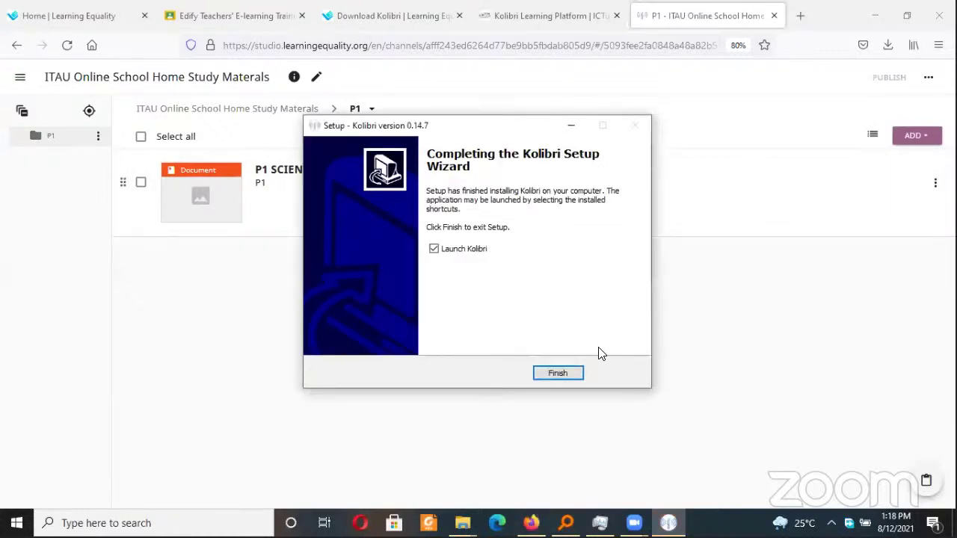
Finish the Kolibri setup wizard, then go to Studio's My Channels list
click(558, 374)
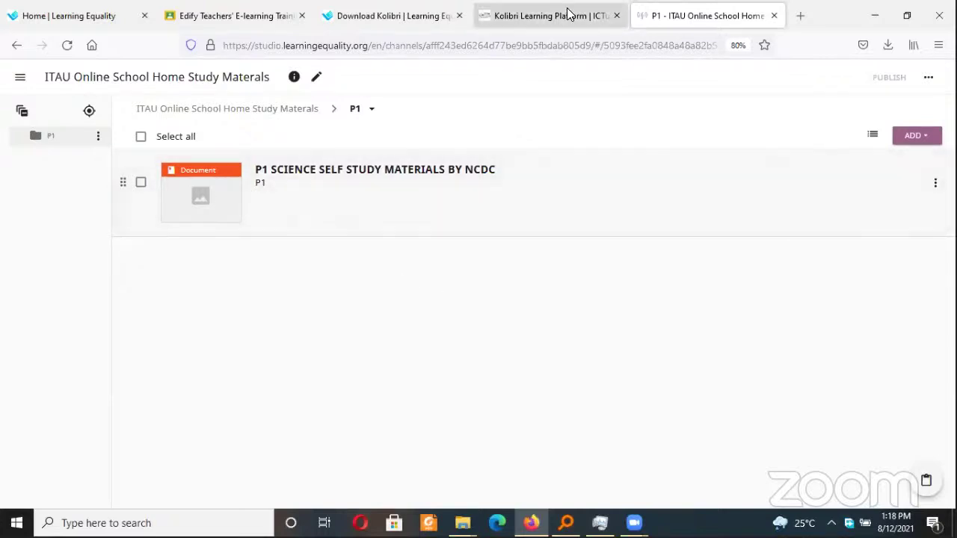
click(21, 81)
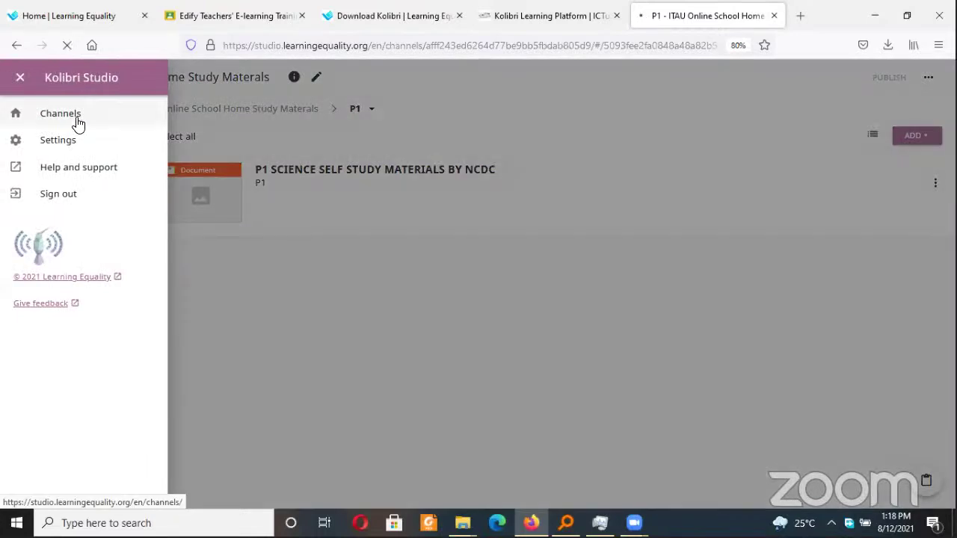
click(78, 122)
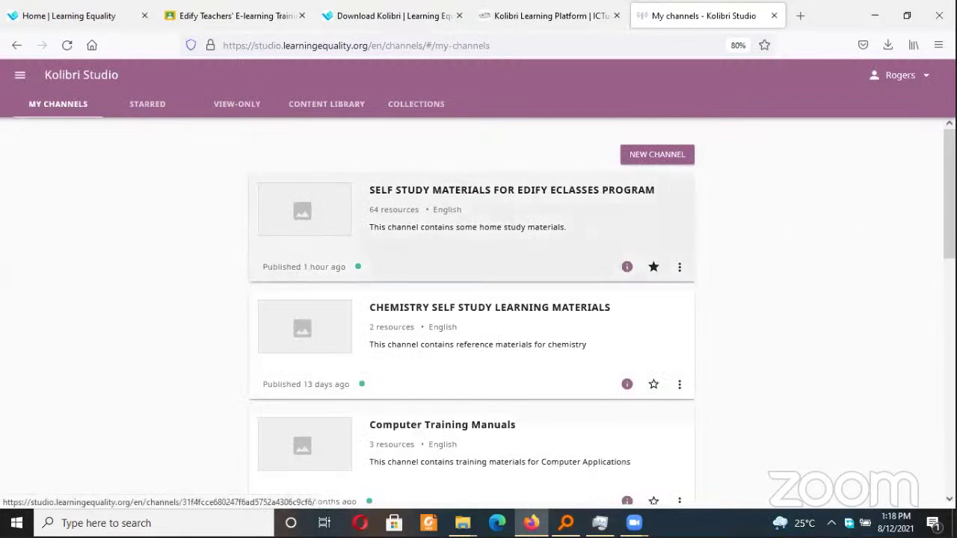
Open the SELF STUDY MATERIALS FOR EDIFY ECLASSES PROGRAM channel
scroll(948, 196, down, 1)
scroll(662, 184, up, 1)
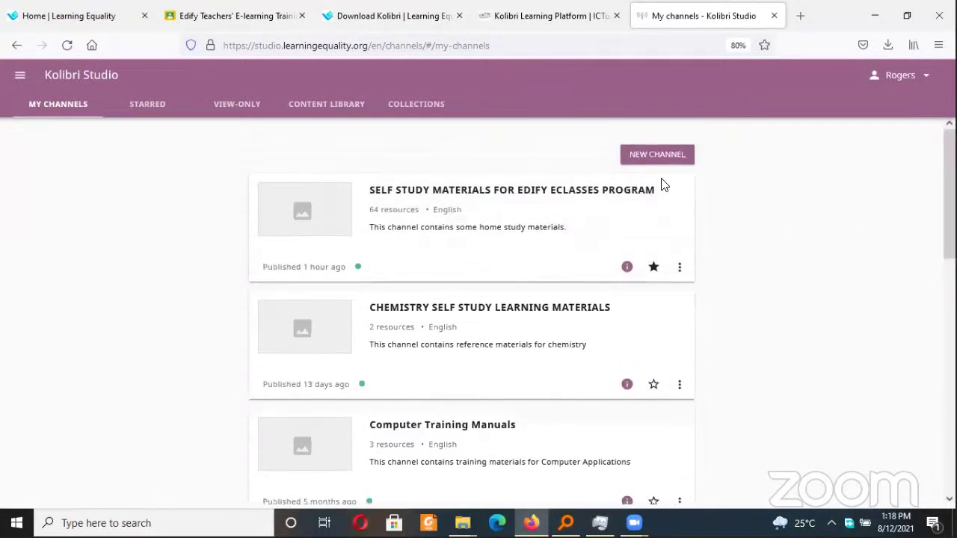
click(490, 194)
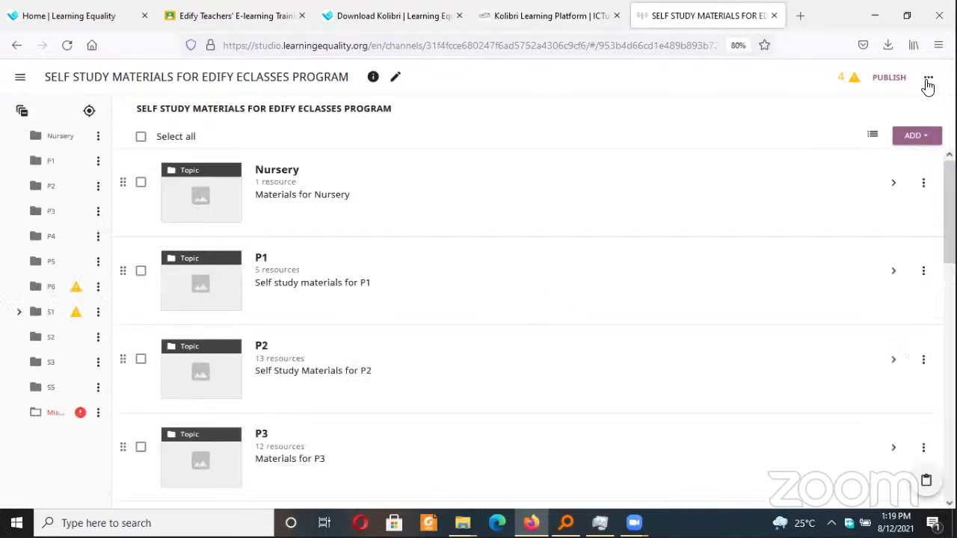
Review the channel's 17 editors in Sharing, then close it to return to the topics
click(928, 79)
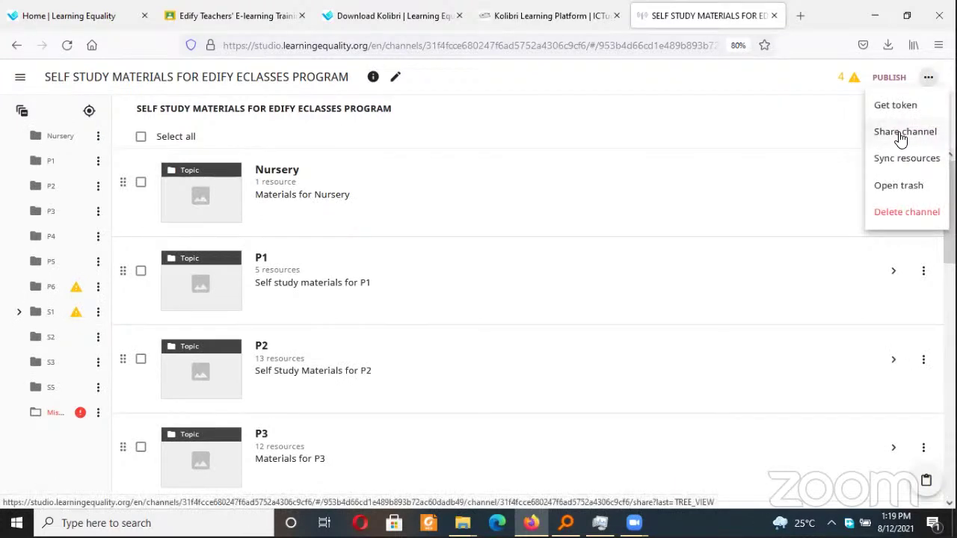
click(901, 134)
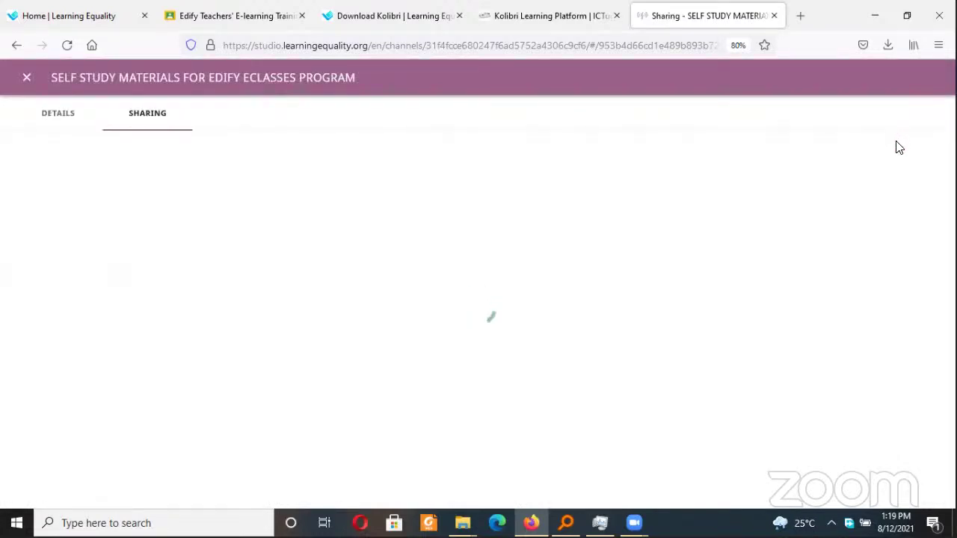
scroll(478, 299, down, 10)
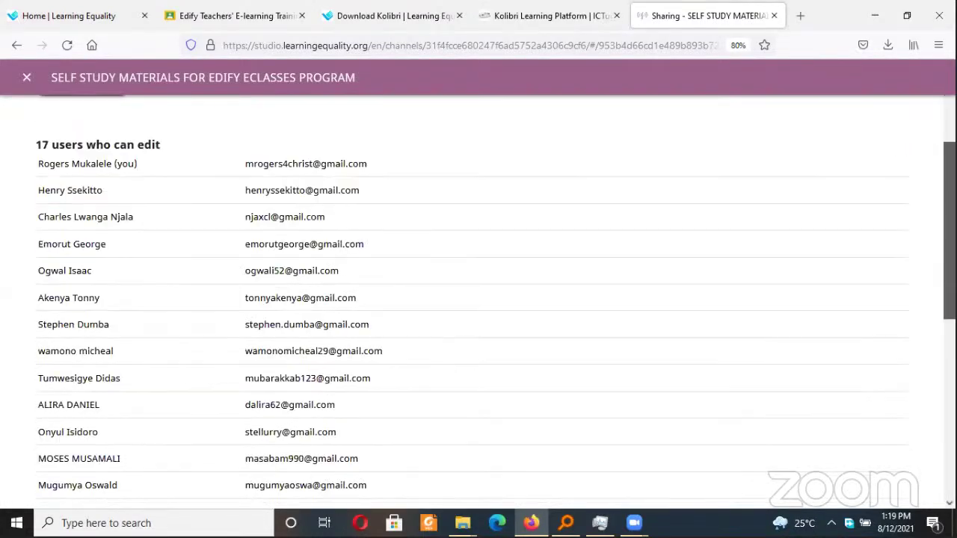
scroll(478, 299, up, 7)
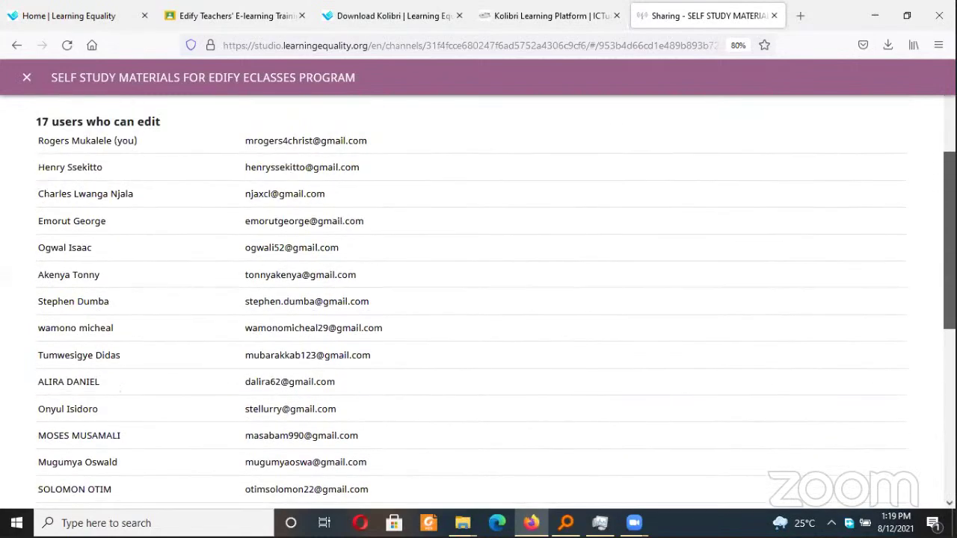
scroll(479, 299, down, 1)
scroll(478, 299, down, 2)
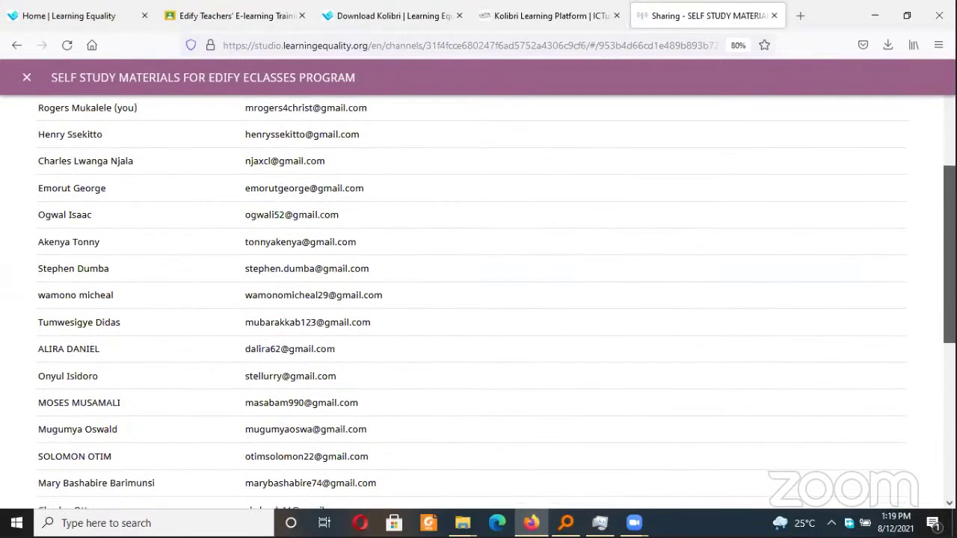
scroll(479, 299, down, 1)
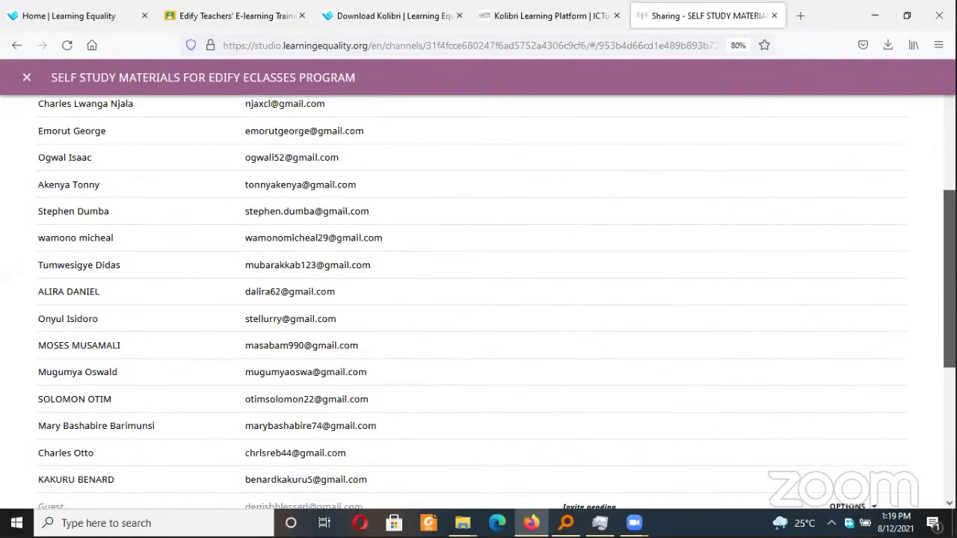
scroll(479, 299, up, 3)
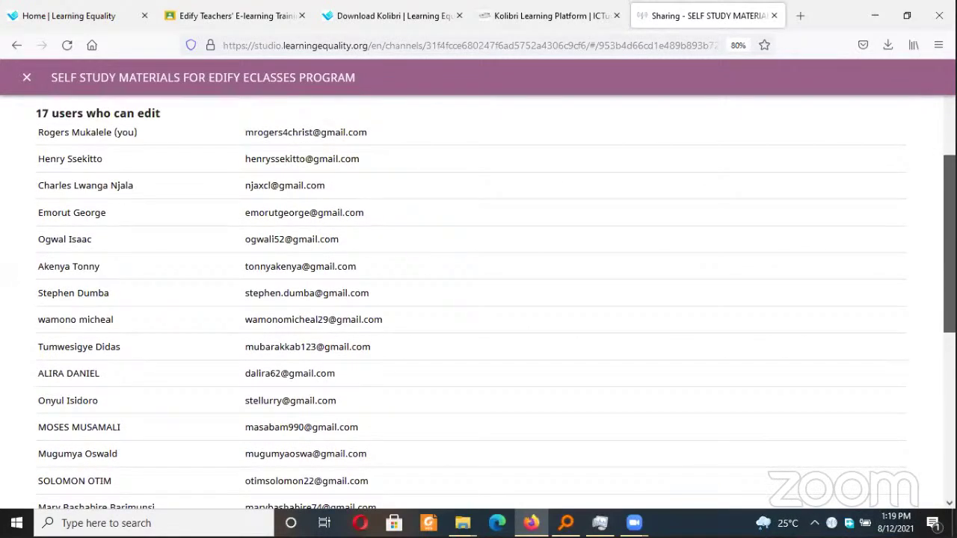
scroll(478, 299, down, 5)
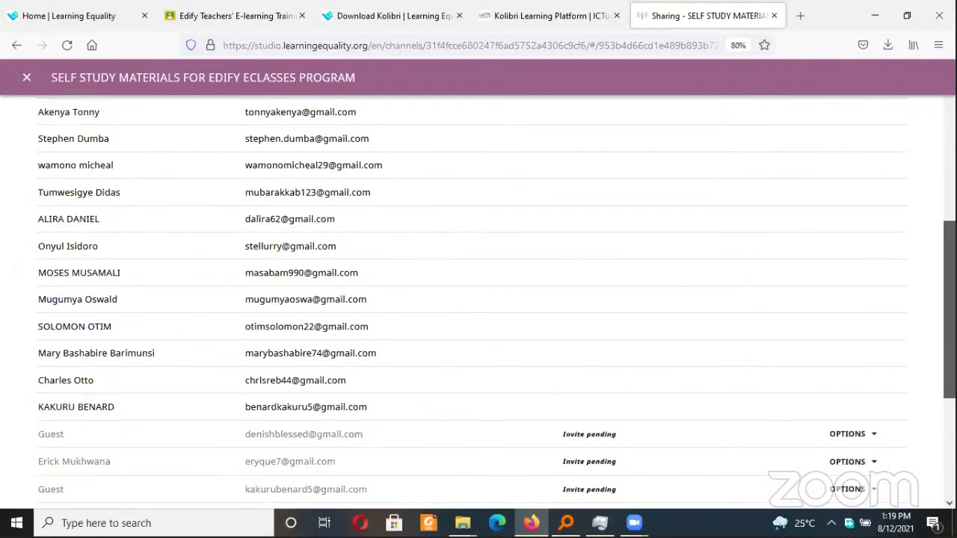
scroll(478, 300, down, 5)
scroll(478, 299, up, 10)
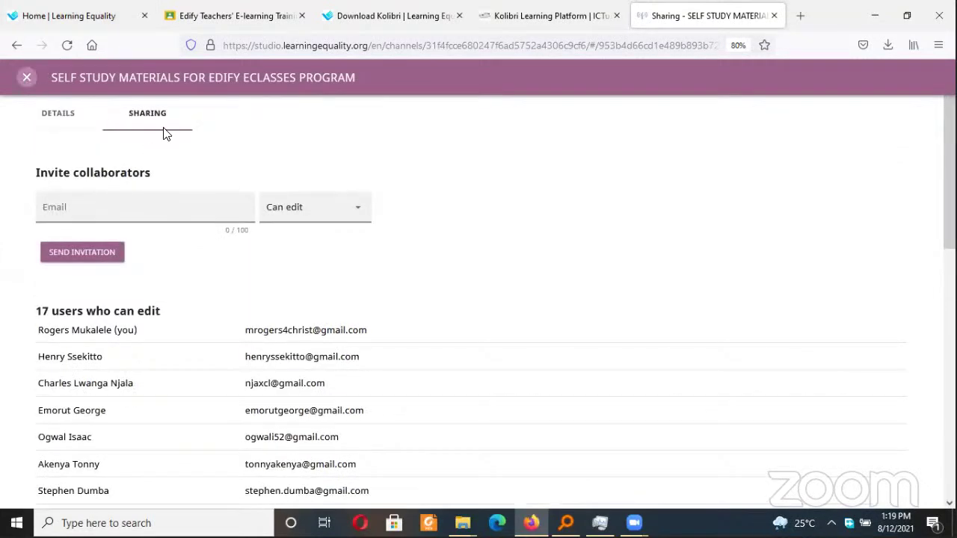
key(Escape)
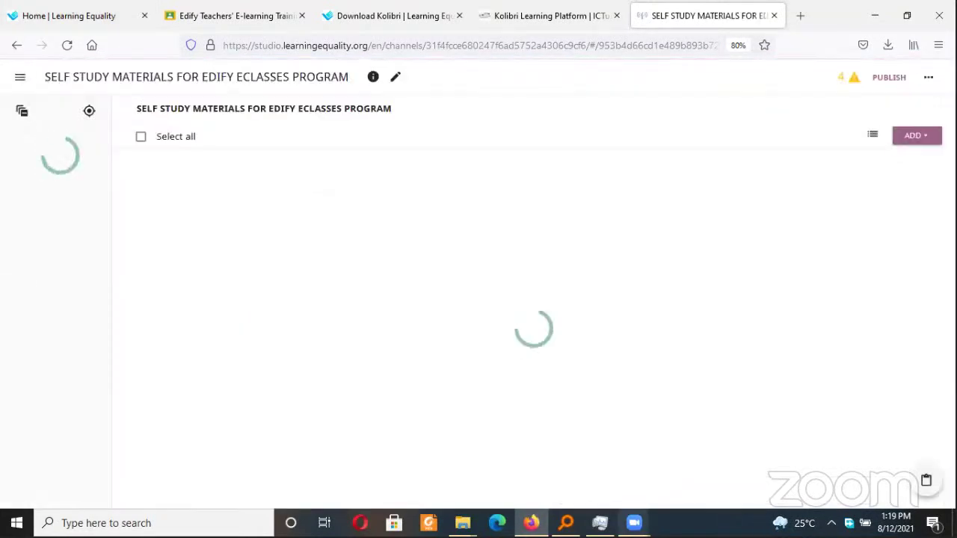
mouse_move(600, 522)
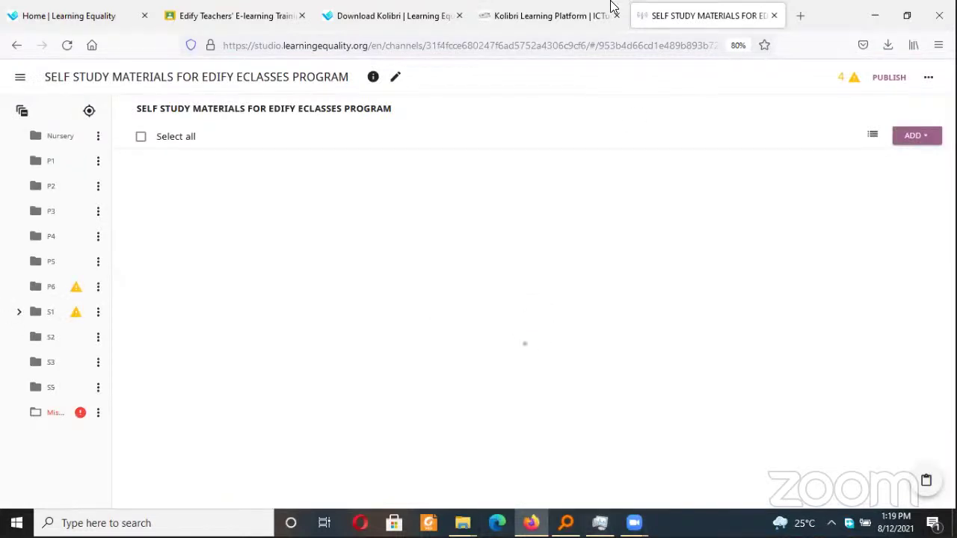
click(873, 12)
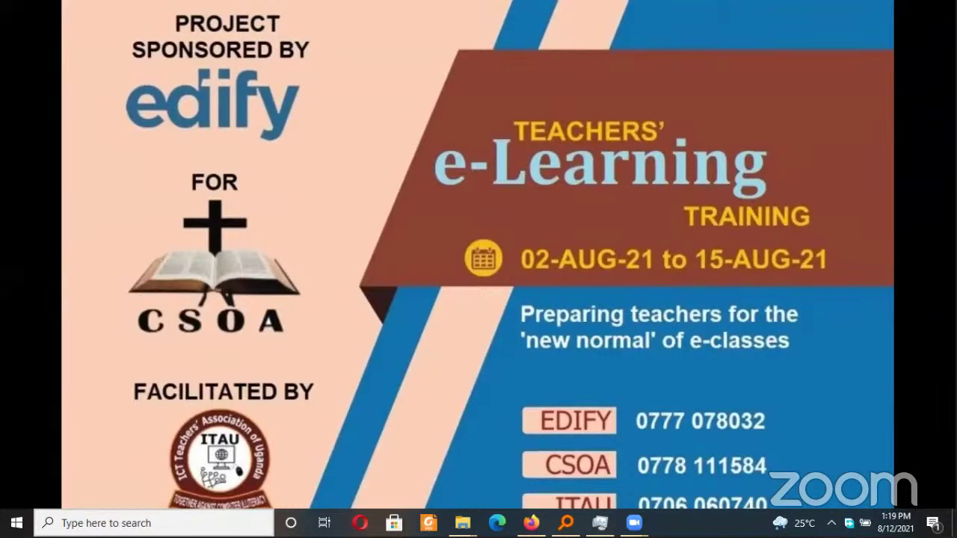
key(ctrl+shift+Escape)
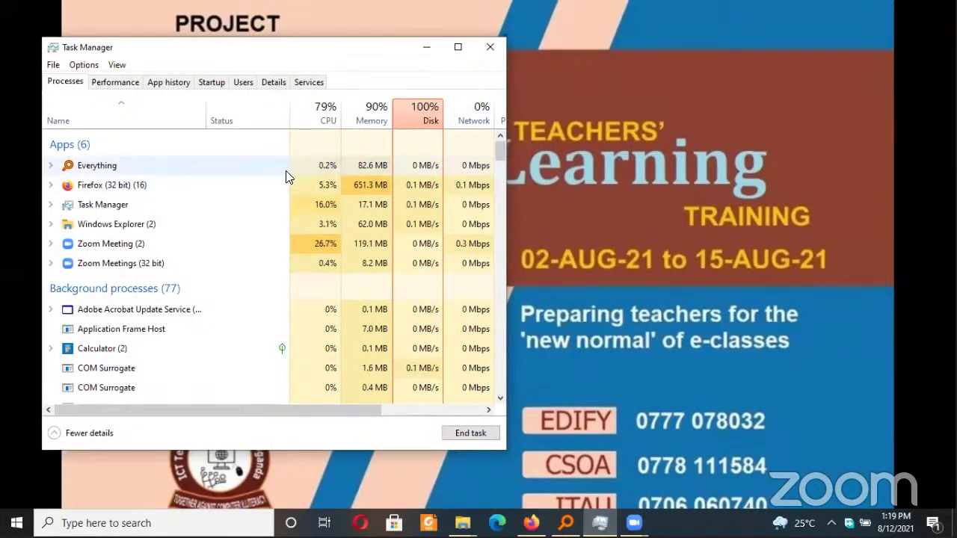
click(284, 186)
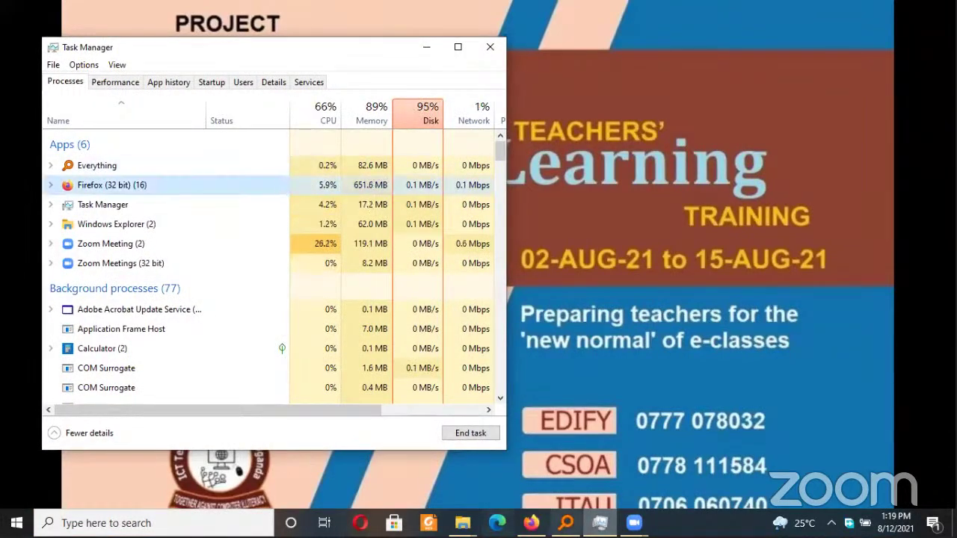
click(531, 523)
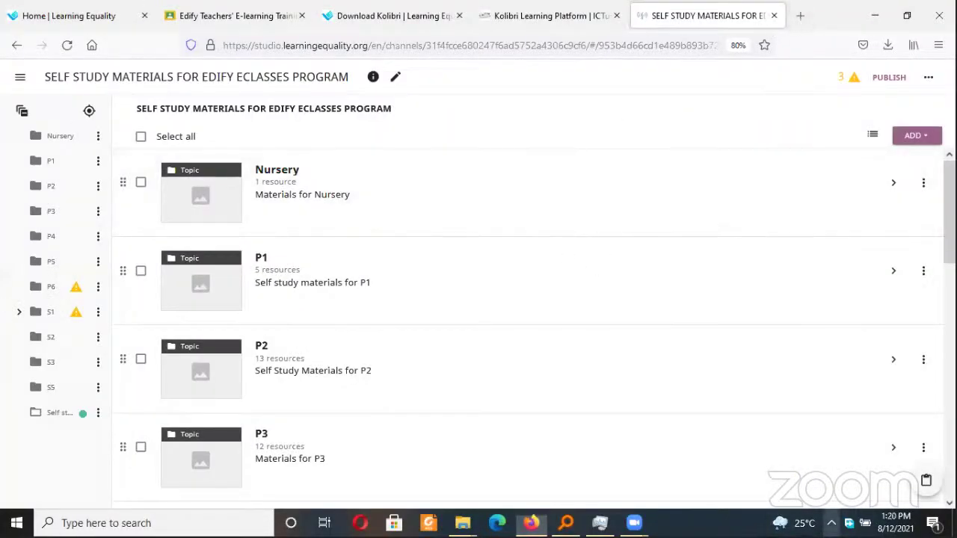
click(831, 523)
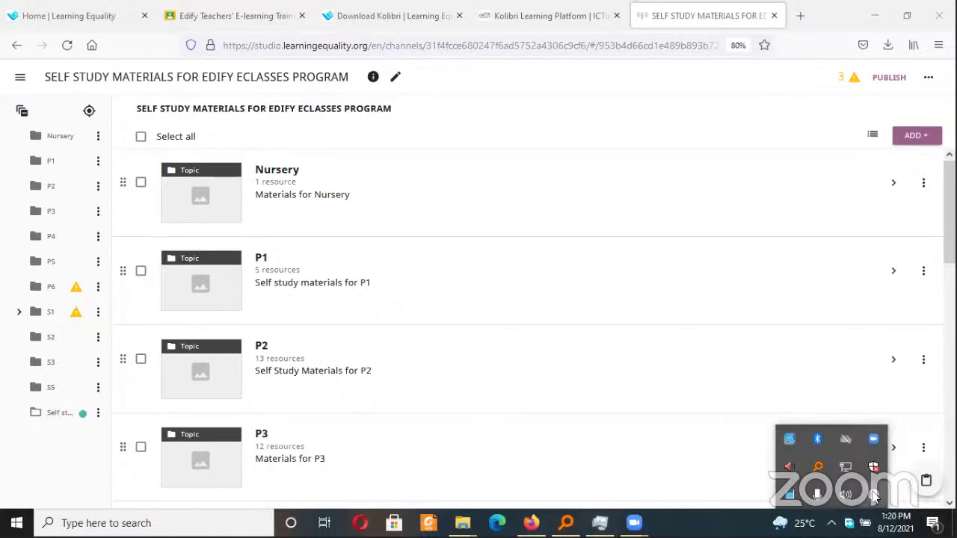
right_click(875, 495)
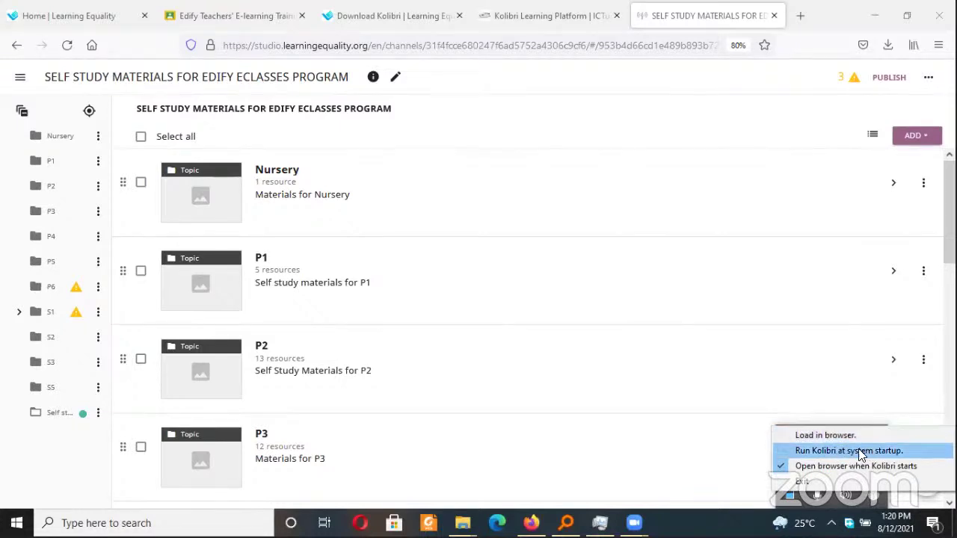
click(830, 436)
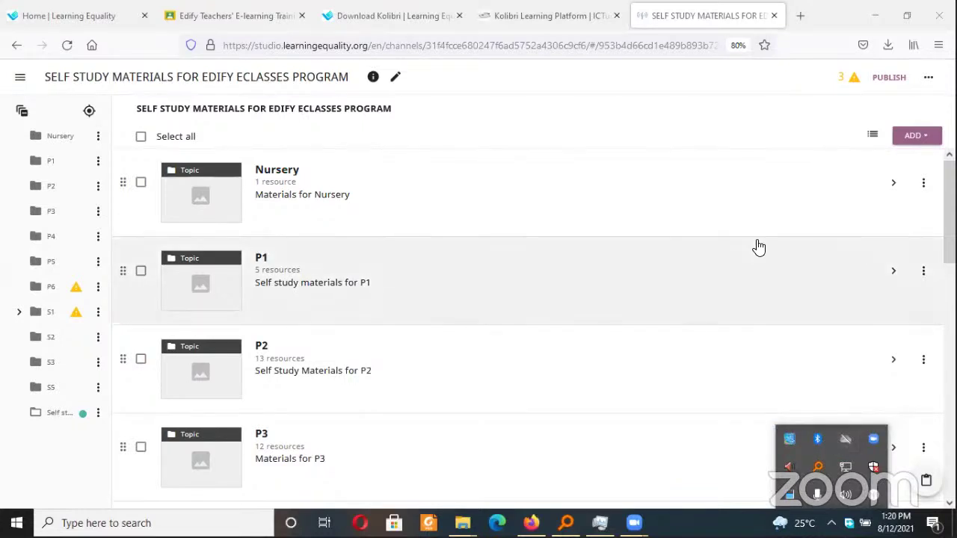
click(759, 248)
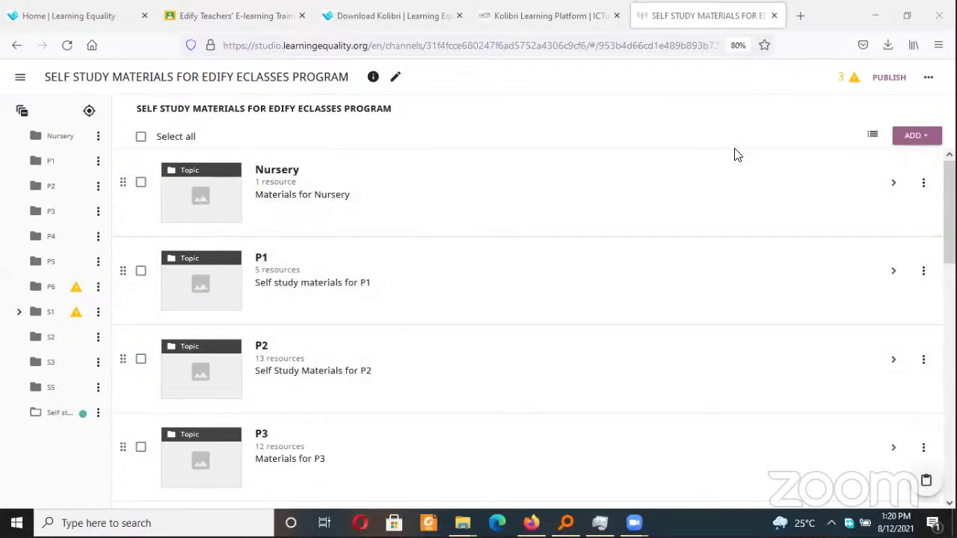
Try loading 127.0.0.1 in a new Firefox tab
click(802, 15)
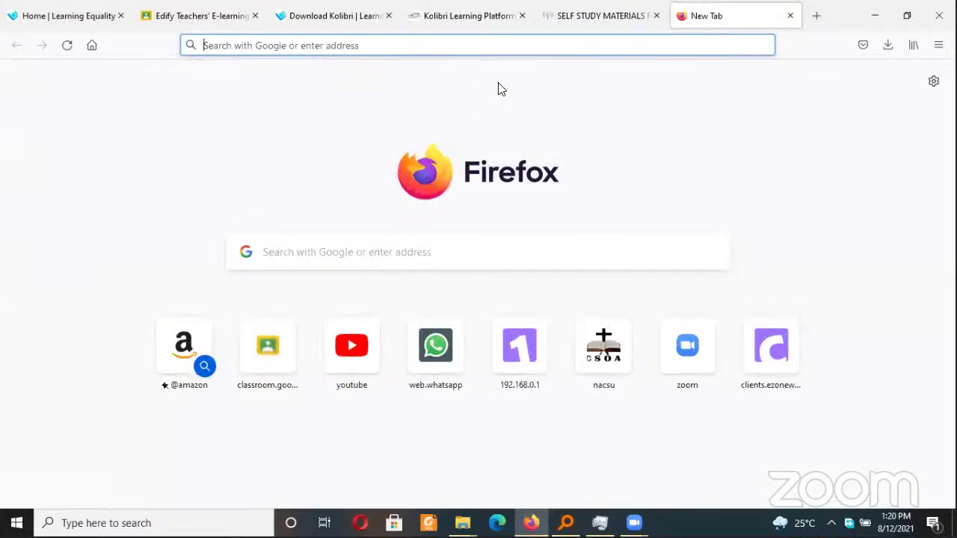
text(127)
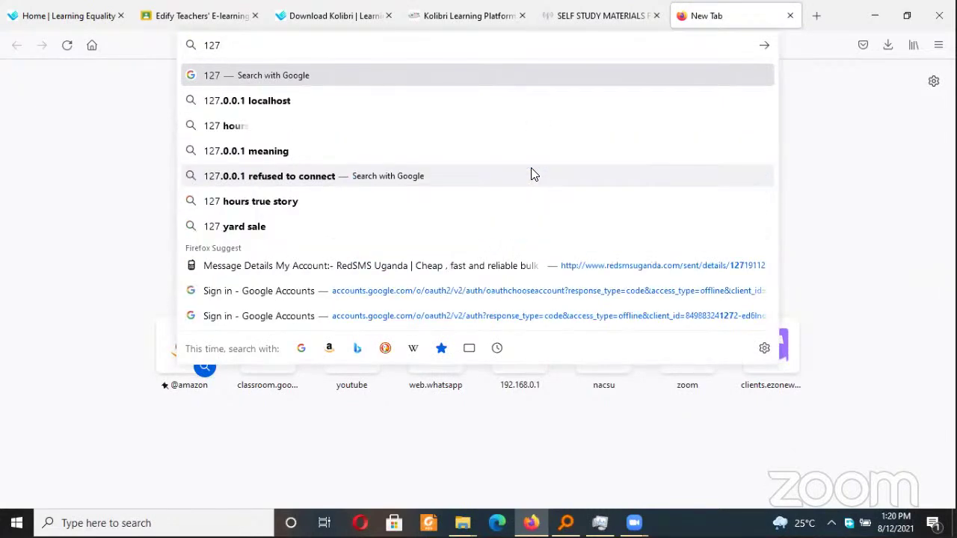
key(Down)
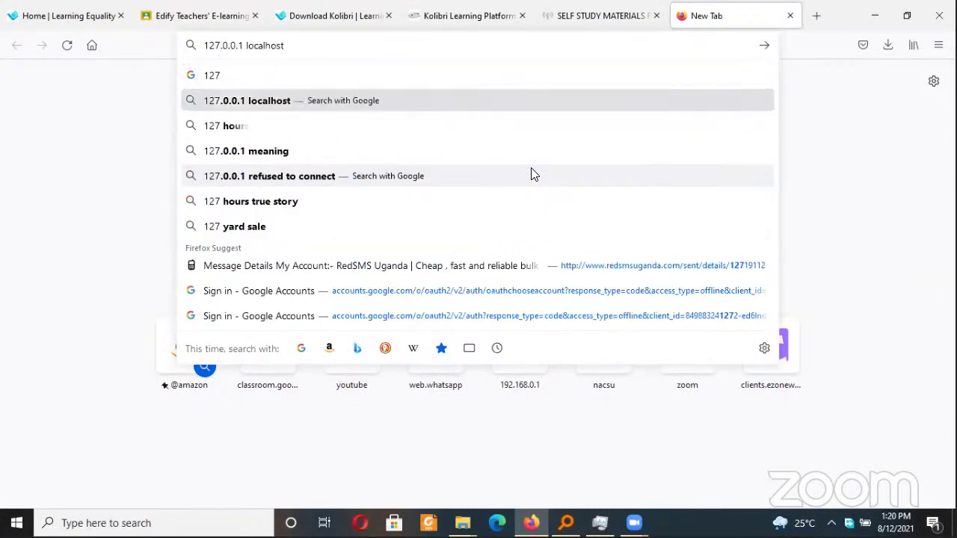
key(BackSpace)
key(BackSpace)
key(BackSpace)
key(BackSpace)
key(BackSpace)
key(BackSpace)
key(BackSpace)
key(BackSpace)
key(BackSpace)
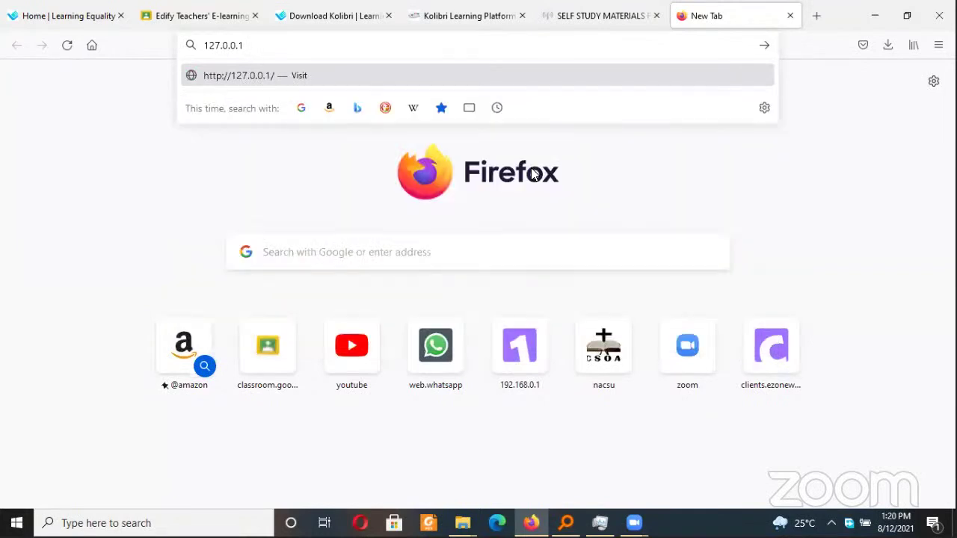
key(Return)
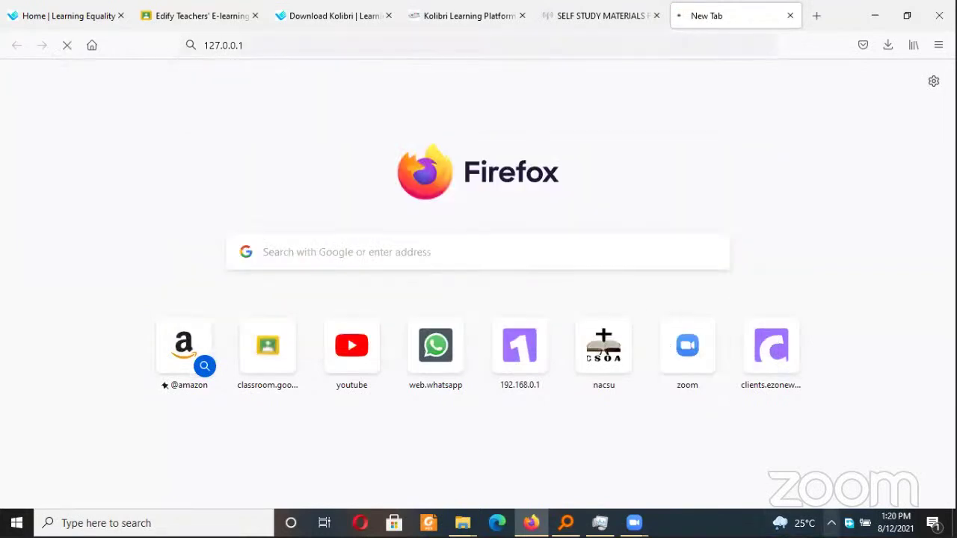
Load Kolibri in the browser from its tray menu, allowing Python on private networks
click(831, 522)
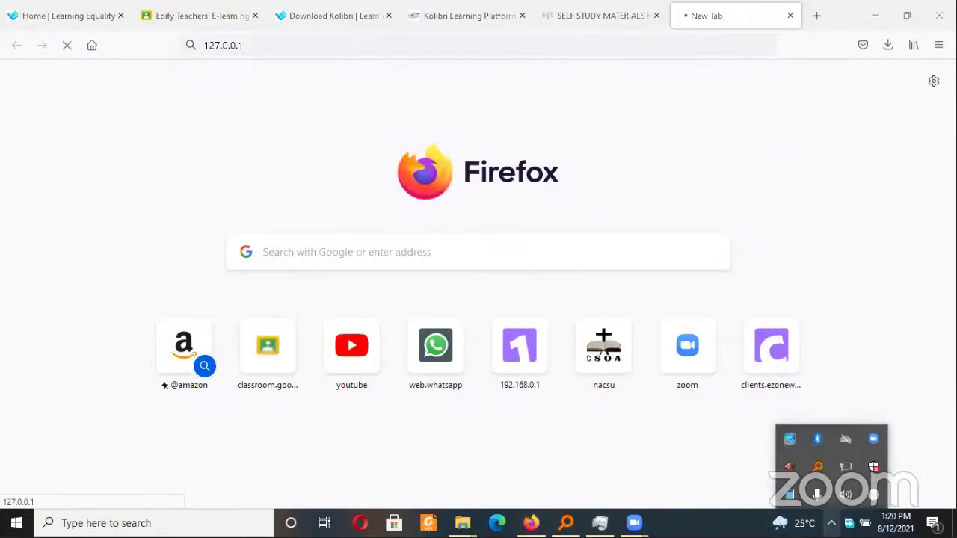
right_click(873, 497)
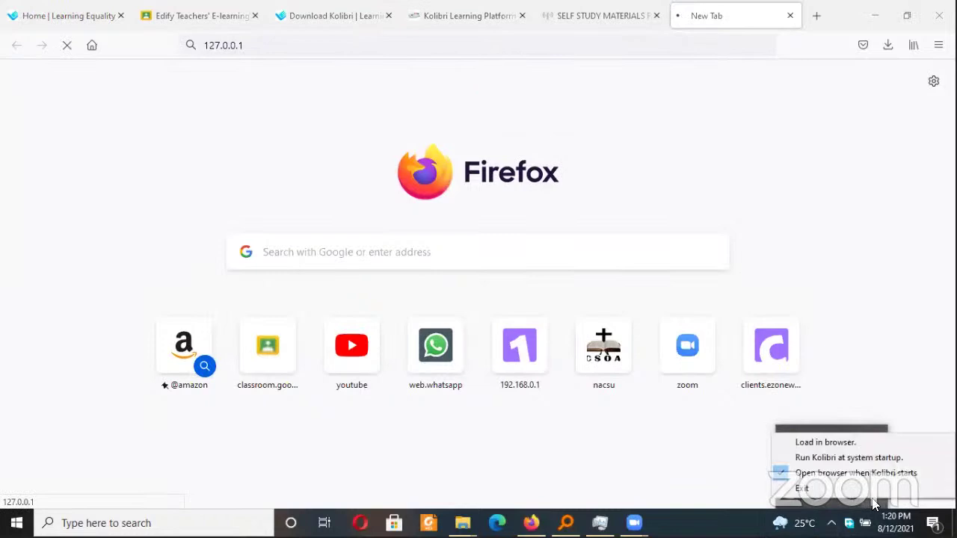
click(845, 458)
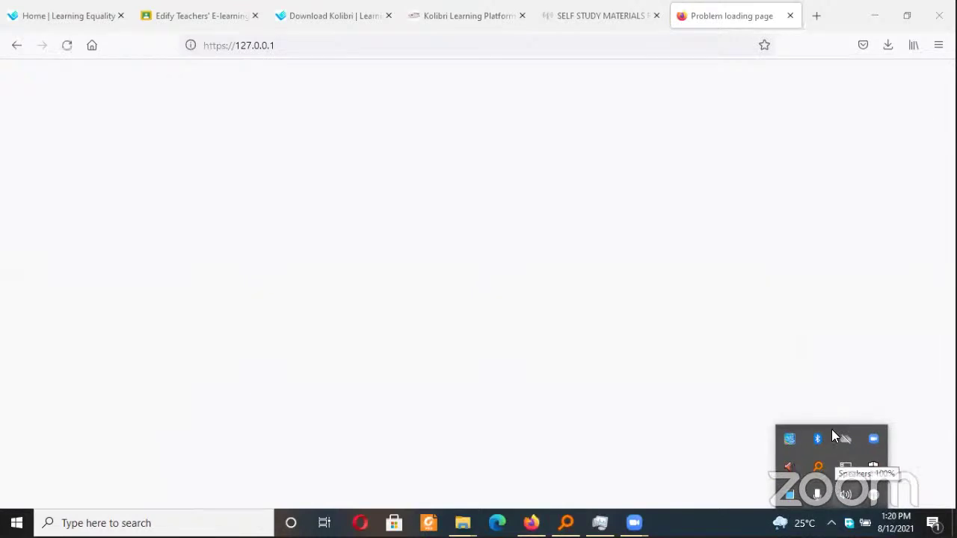
click(791, 16)
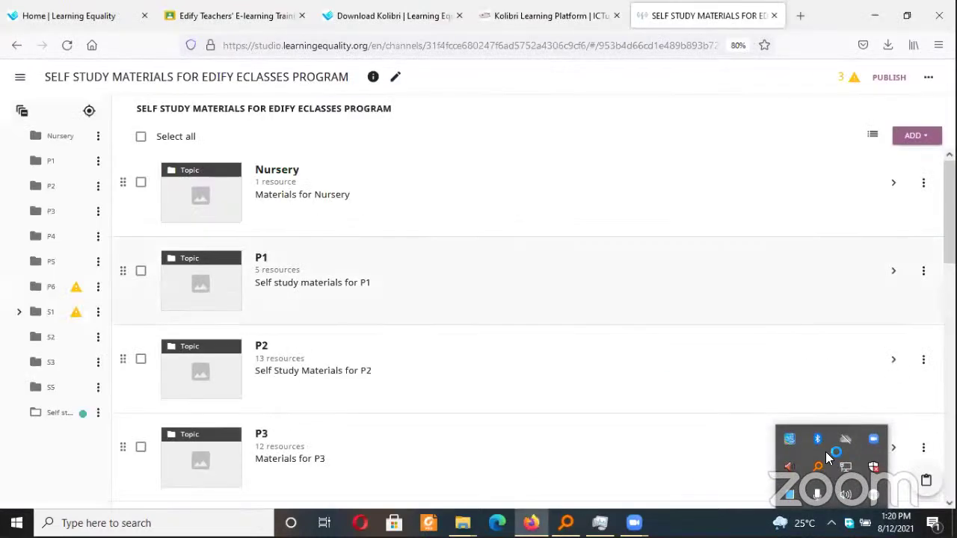
right_click(879, 506)
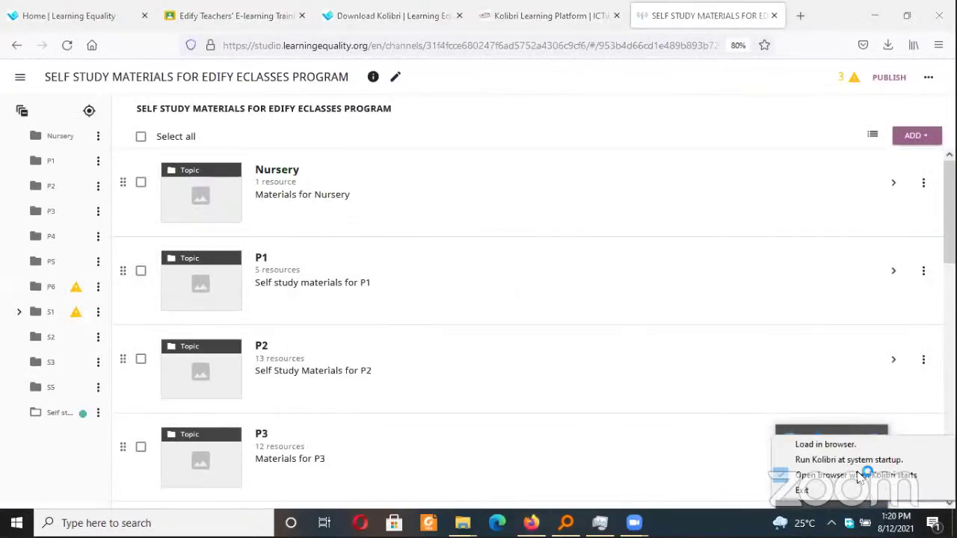
click(825, 445)
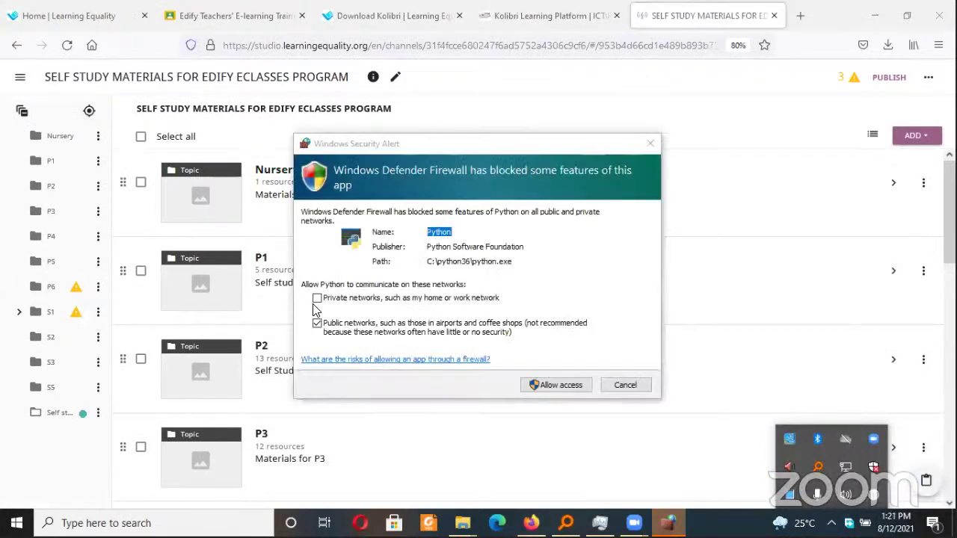
click(317, 297)
click(550, 386)
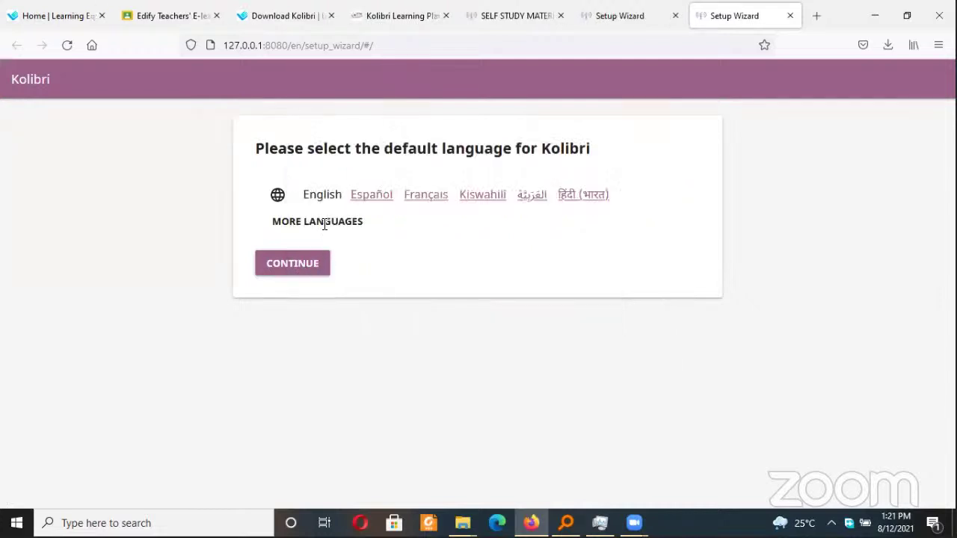
Keep English as the default language and choose Quick start setup
click(256, 46)
triple_click(237, 45)
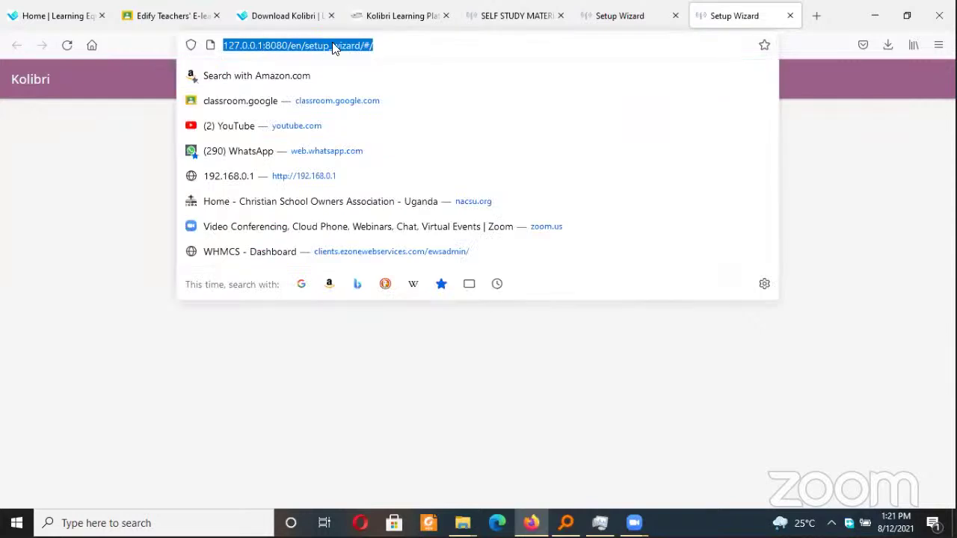
click(105, 182)
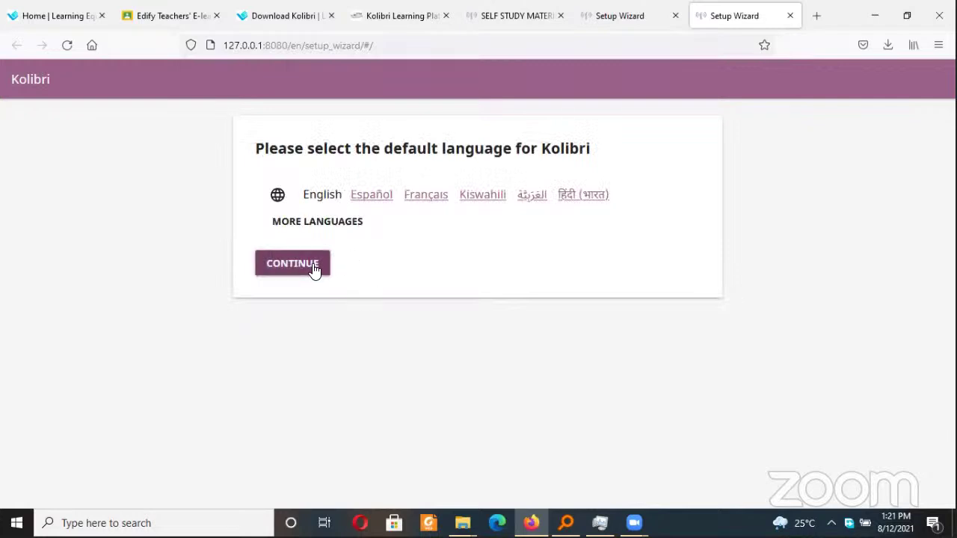
click(312, 266)
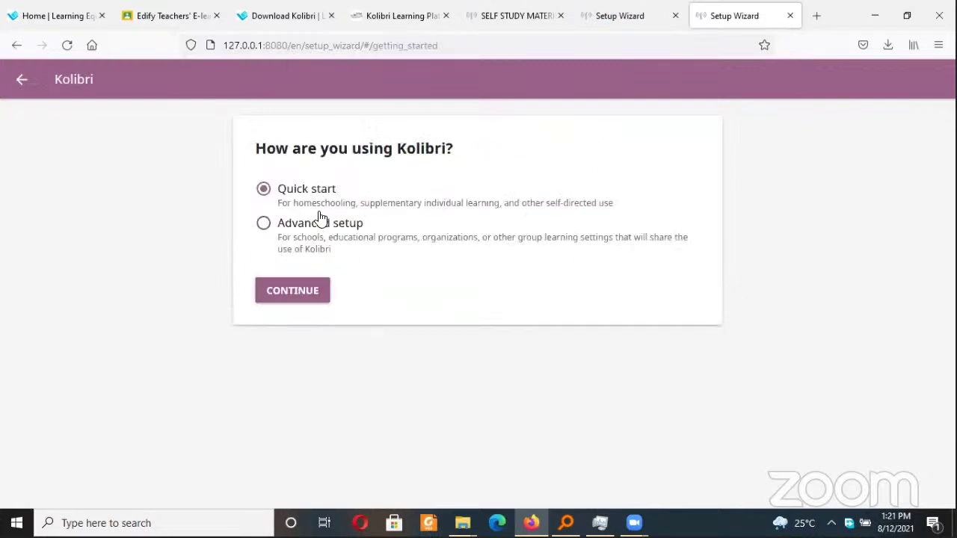
click(295, 294)
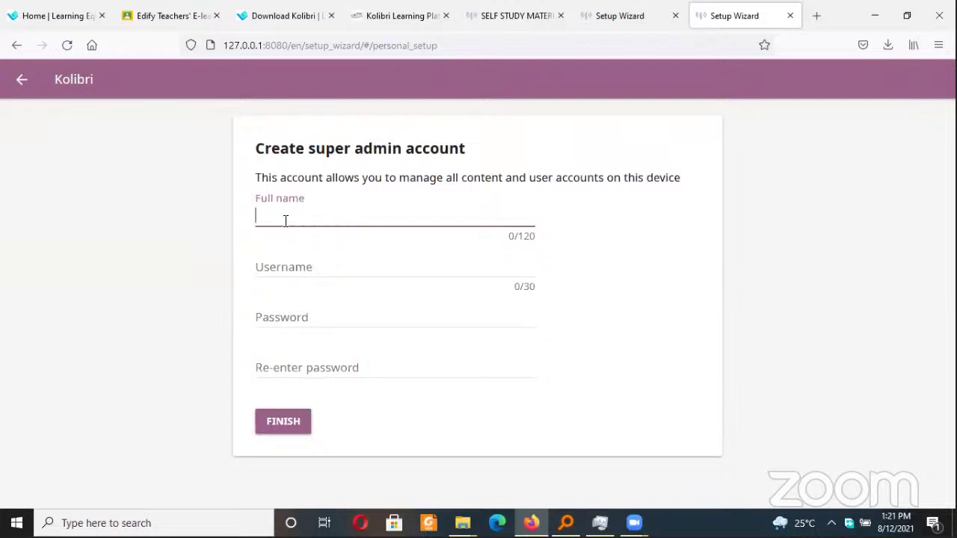
Create the super admin with a full name, username and confirmed password, declining to save the login
text(Mukatele Home Libra)
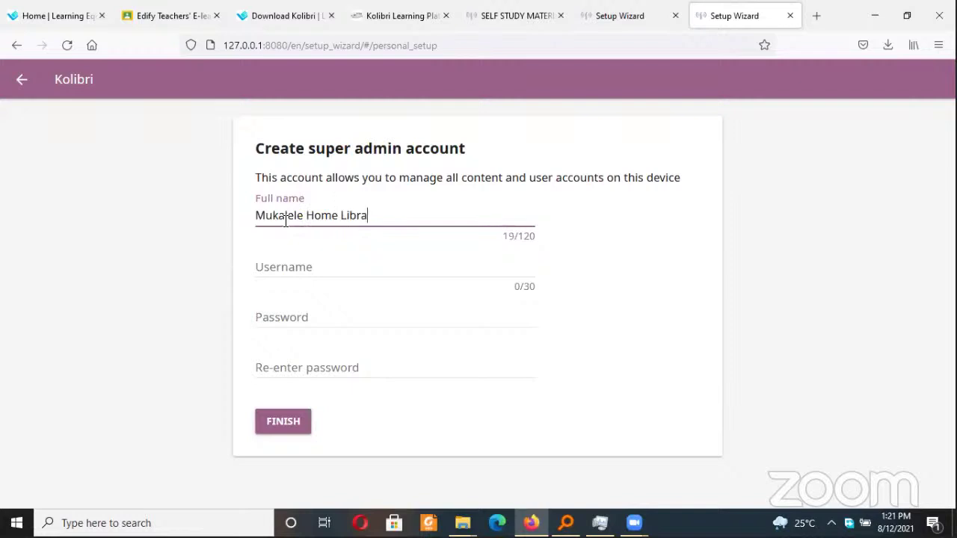
text(ry)
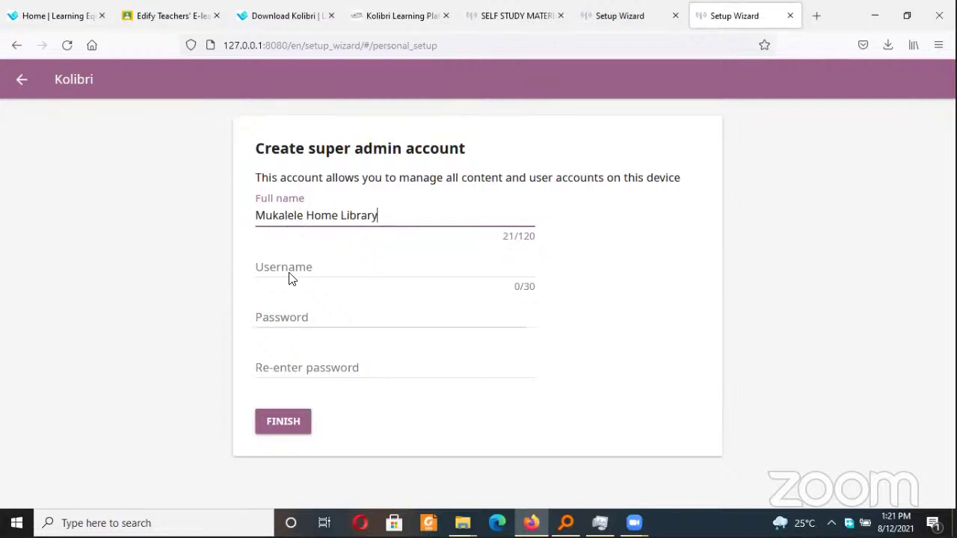
click(289, 272)
text(mu)
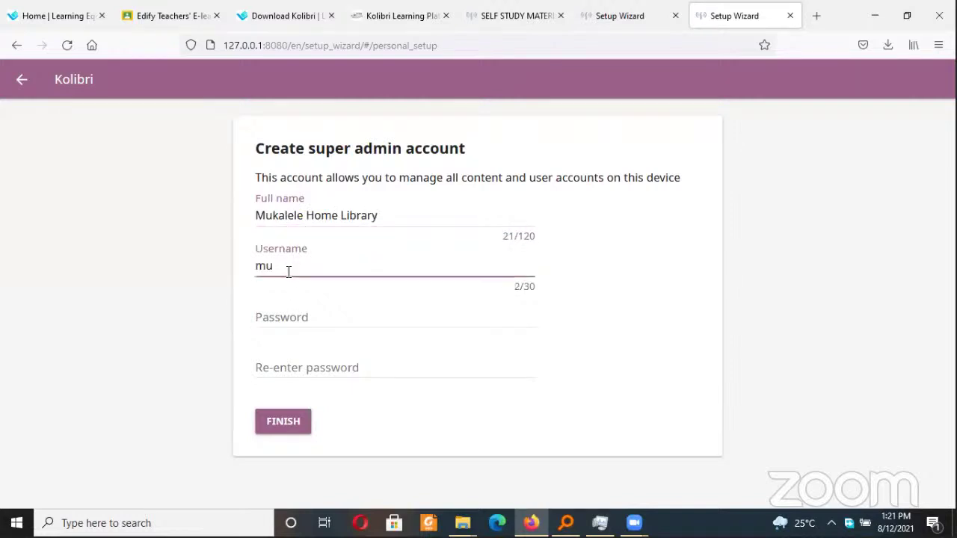
text(kalele)
click(310, 316)
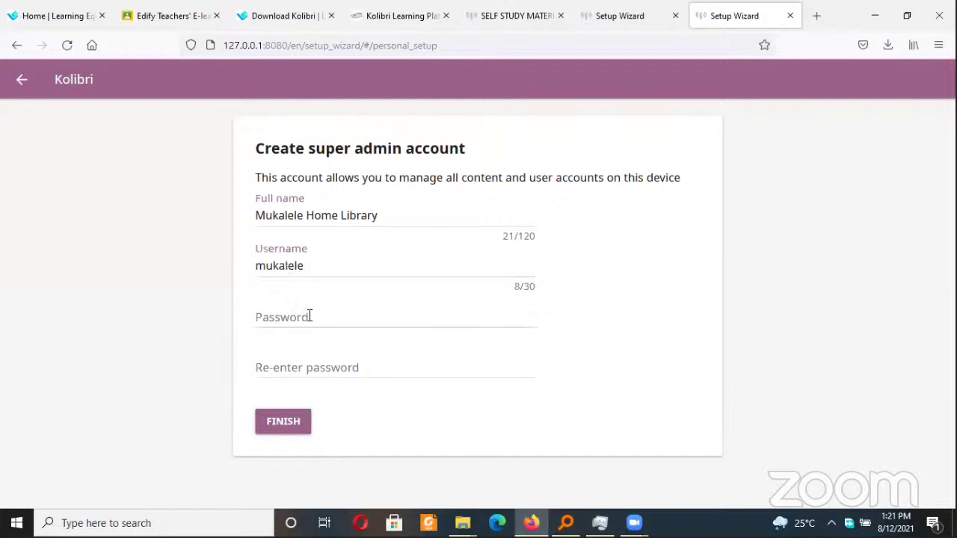
click(311, 313)
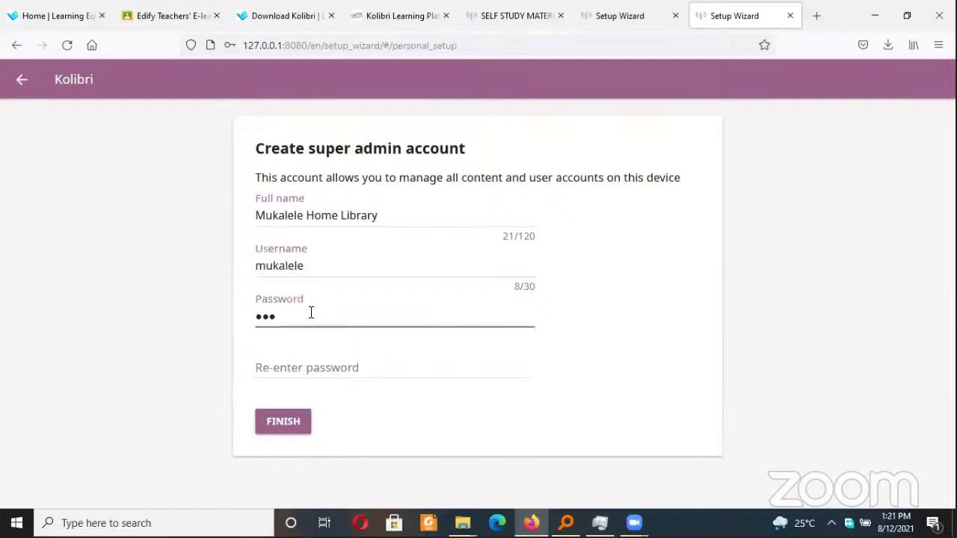
key(Tab)
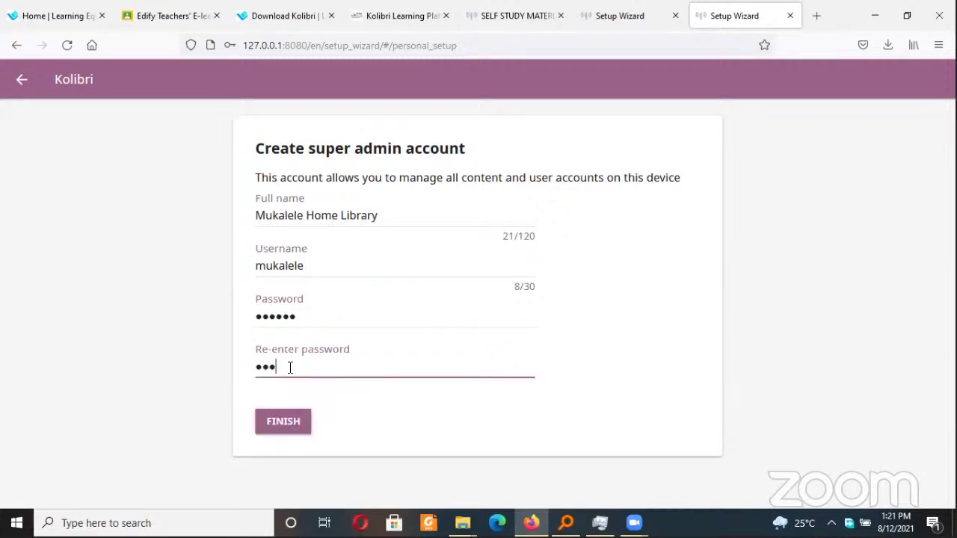
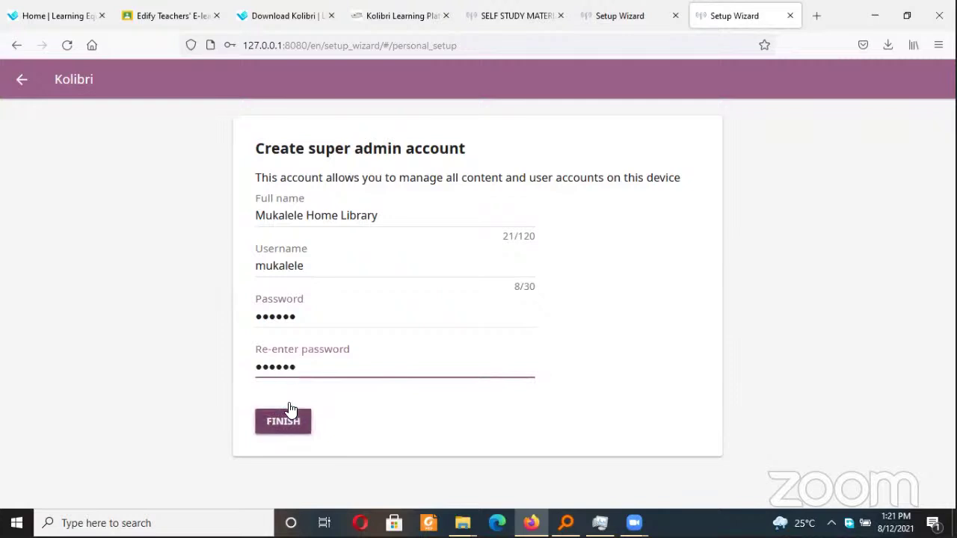
click(294, 432)
click(562, 149)
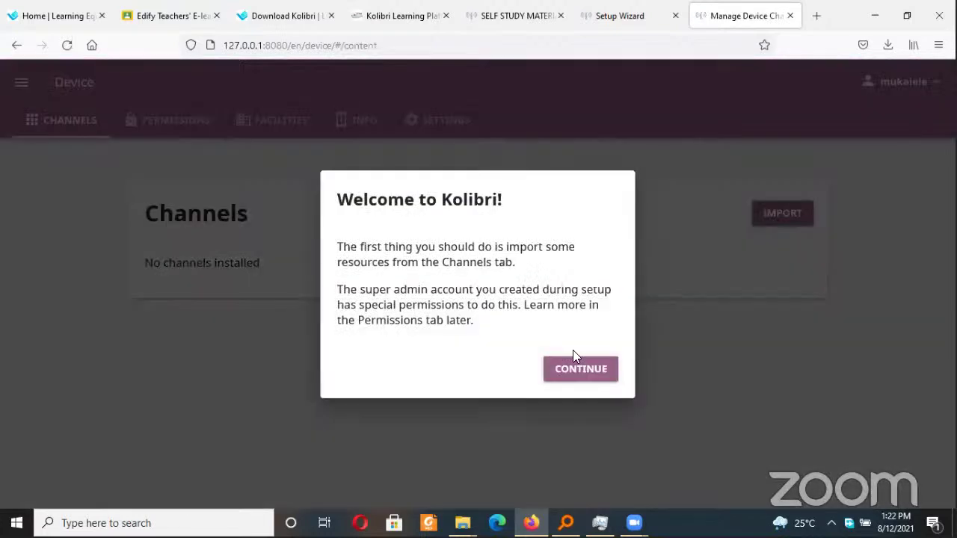
Dismiss the welcome and start an import from Kolibri Studio, briefly rechecking the Studio channel's options
click(742, 248)
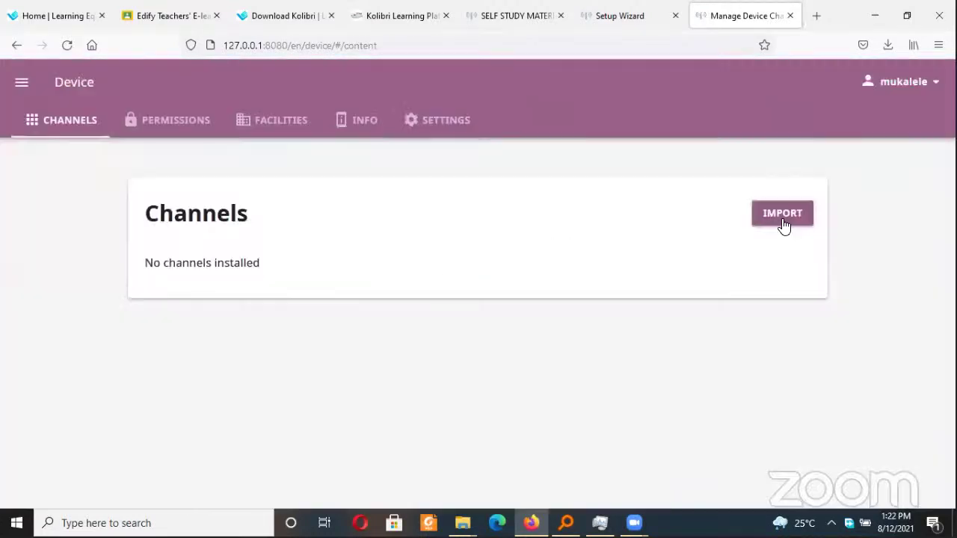
click(782, 219)
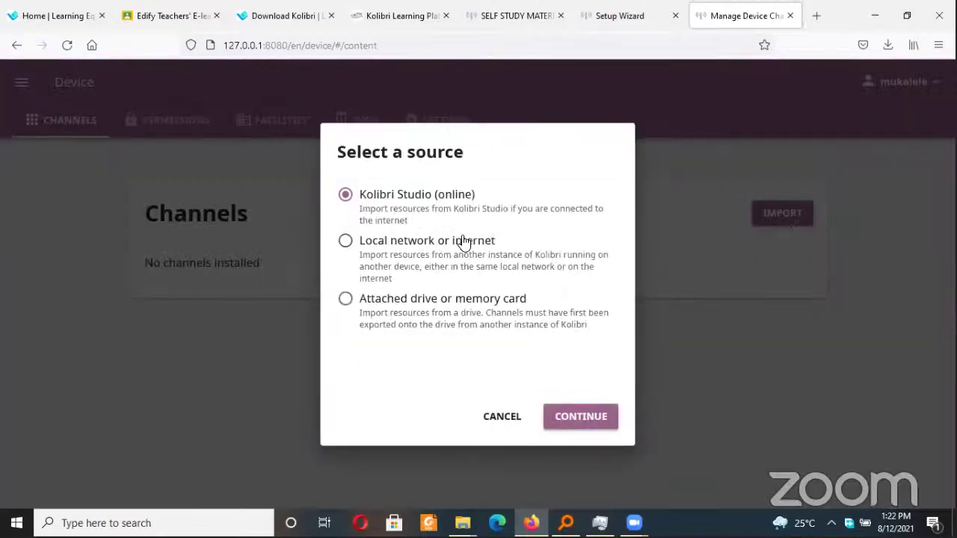
click(589, 418)
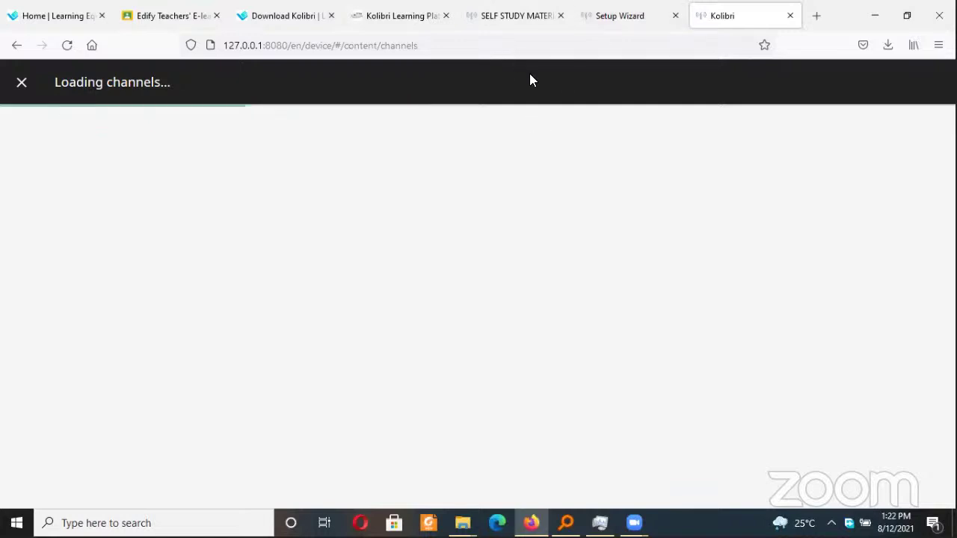
click(513, 15)
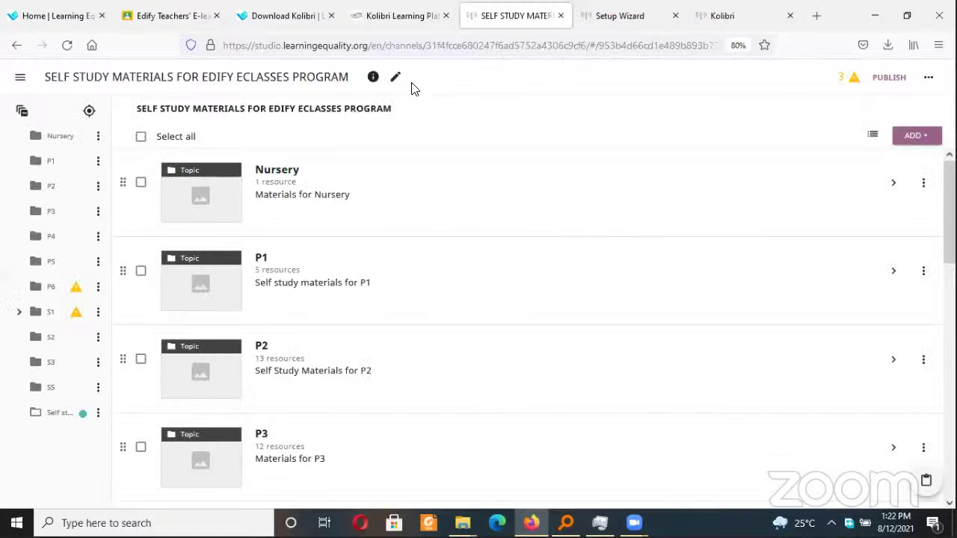
click(929, 79)
click(720, 13)
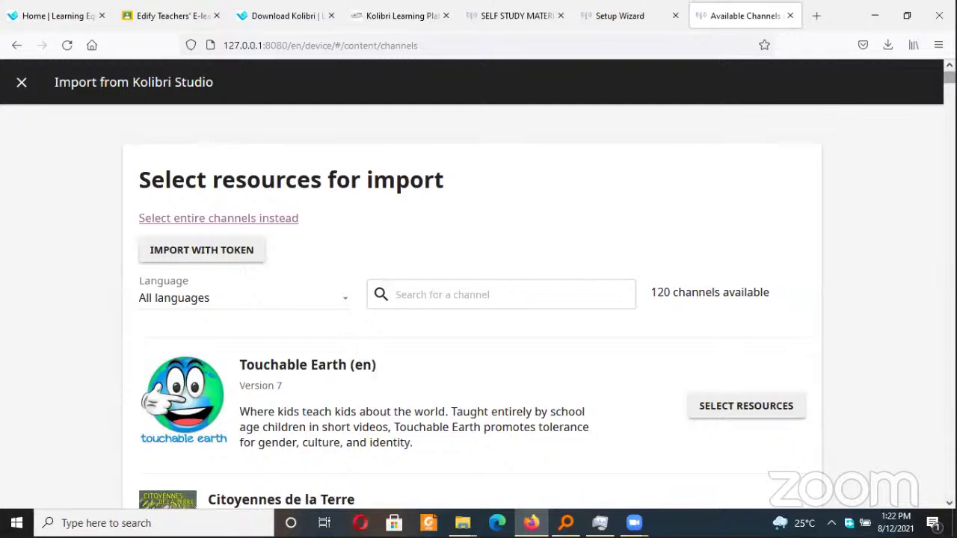
scroll(949, 75, down, 3)
scroll(478, 299, down, 15)
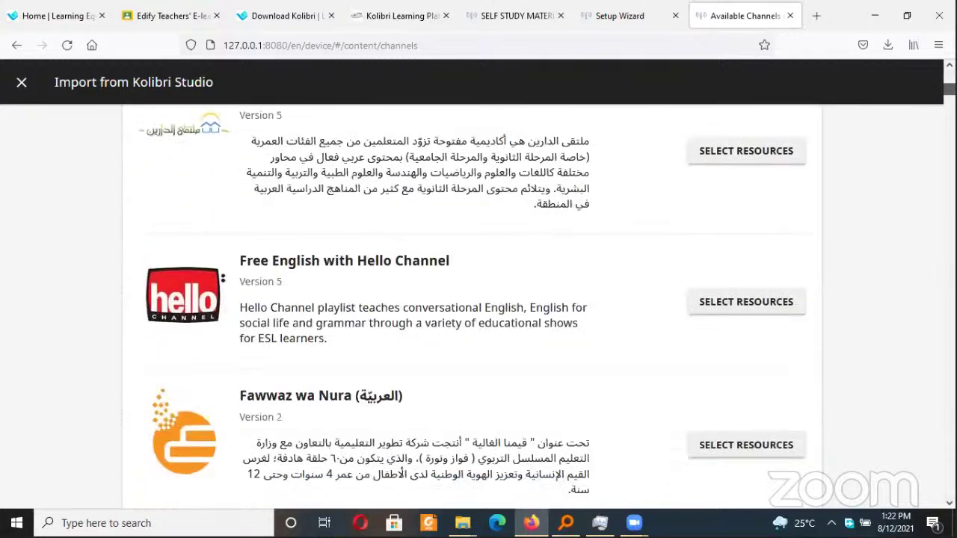
scroll(478, 299, up, 2)
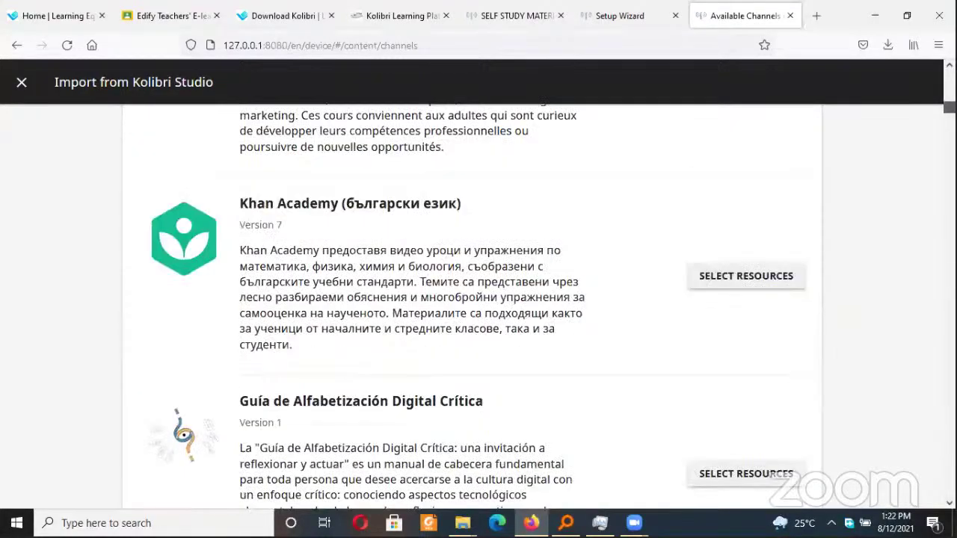
scroll(478, 299, down, 10)
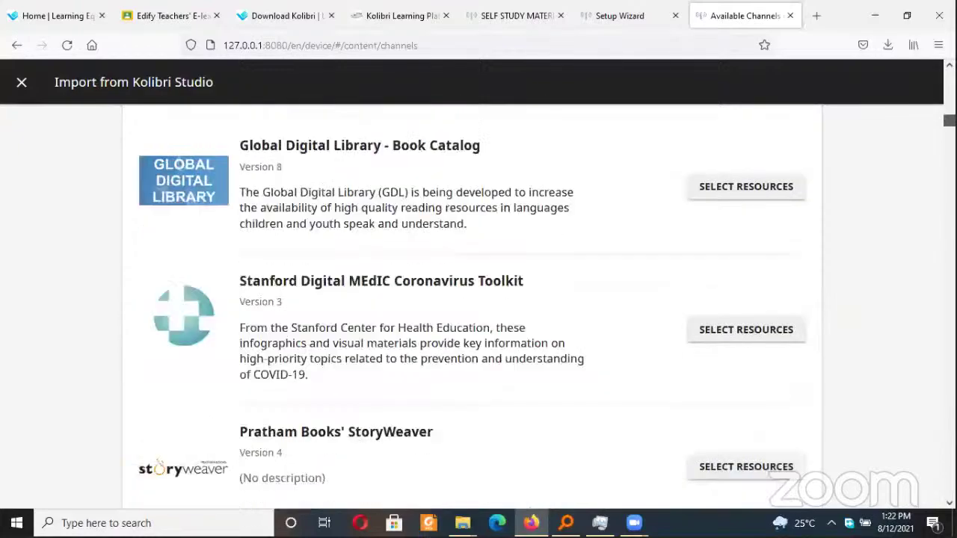
scroll(479, 299, up, 2)
scroll(479, 299, down, 2)
scroll(478, 299, down, 2)
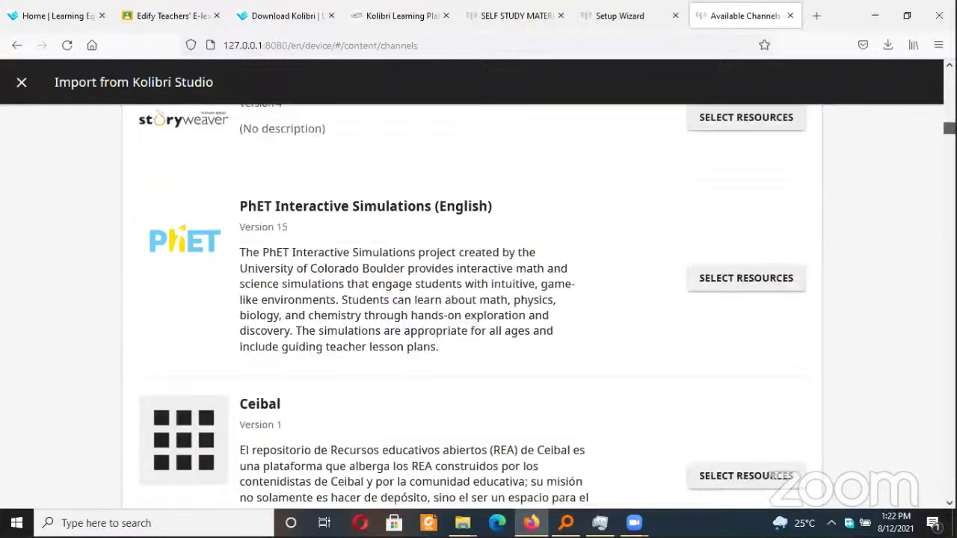
scroll(479, 299, down, 15)
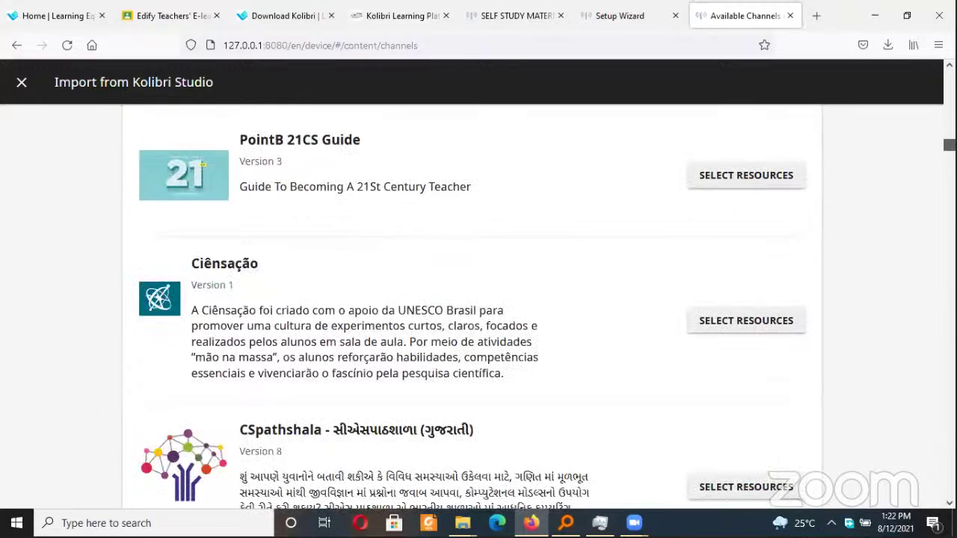
scroll(479, 299, down, 15)
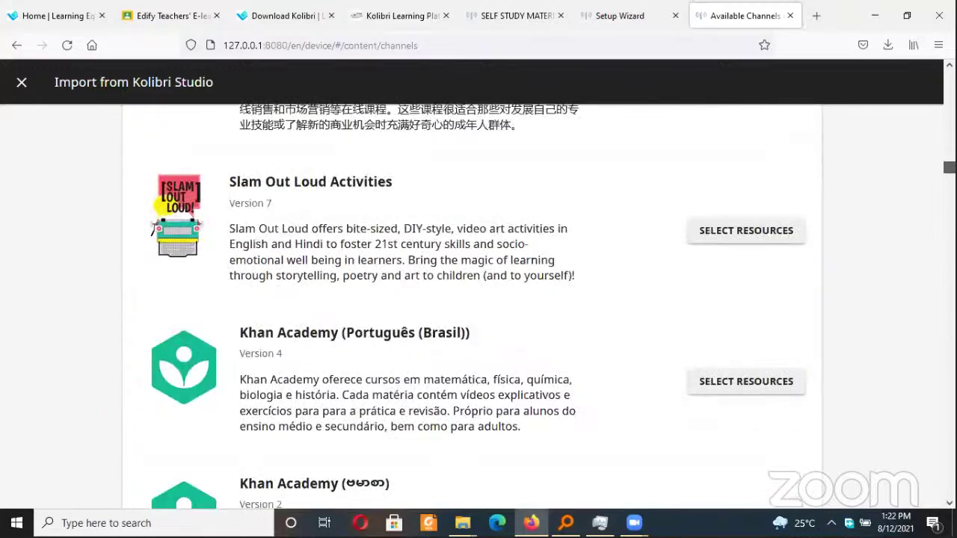
scroll(479, 299, up, 2)
scroll(478, 299, down, 10)
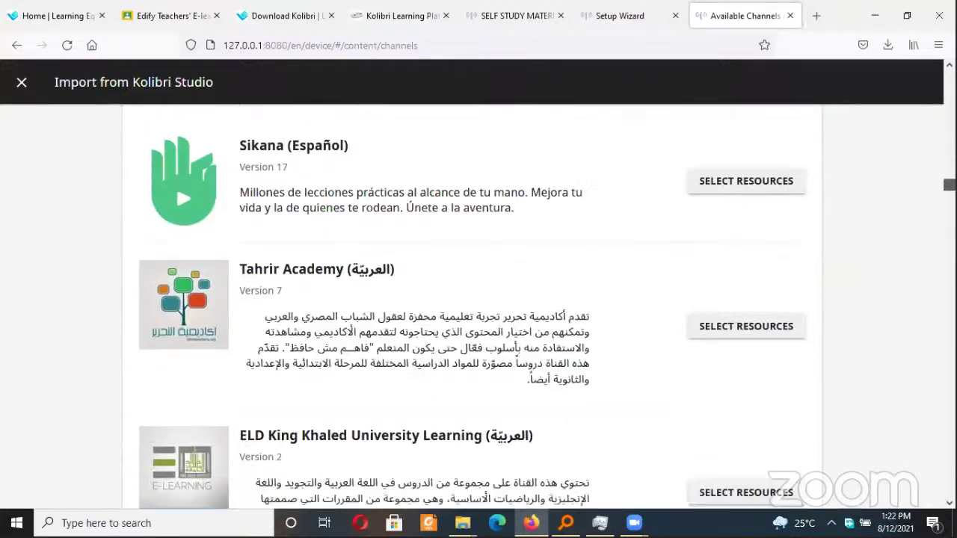
scroll(479, 299, down, 12)
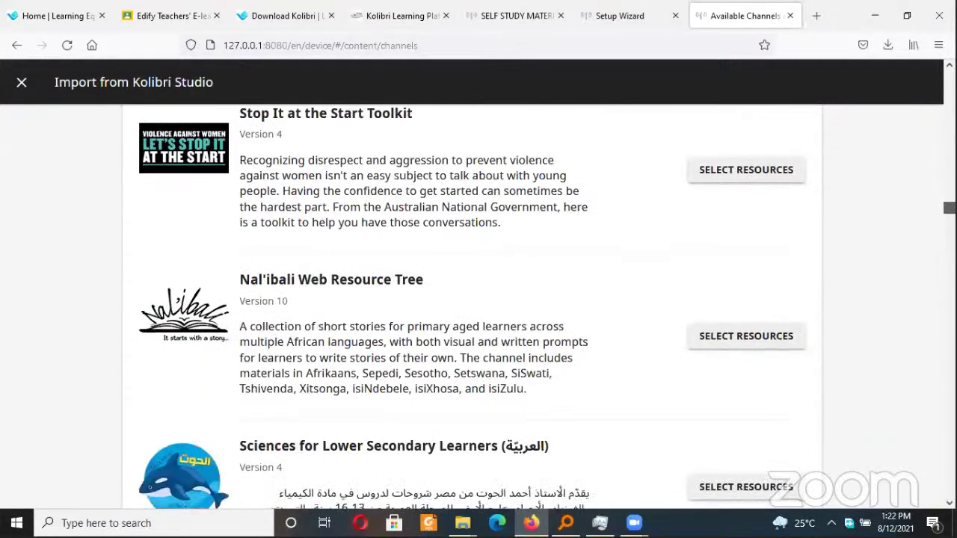
scroll(478, 299, down, 8)
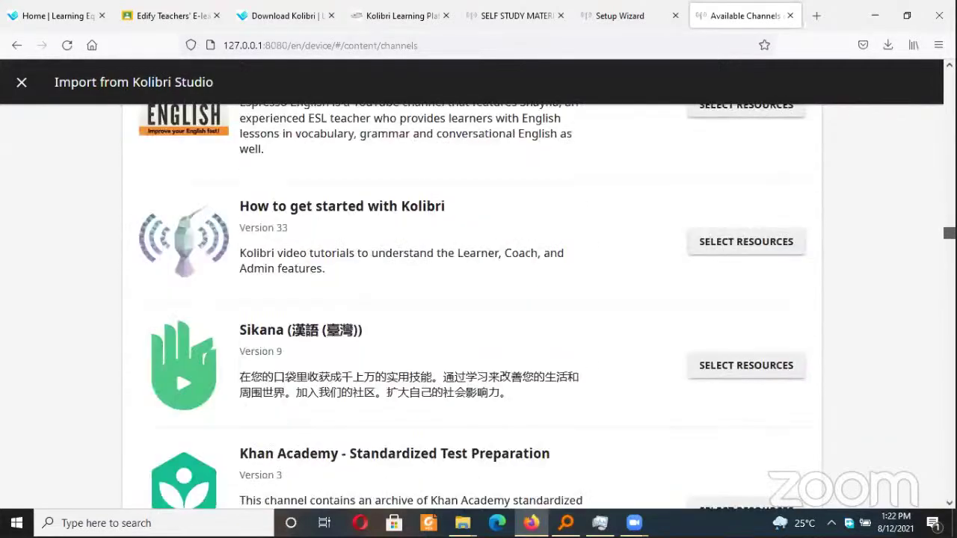
scroll(478, 299, down, 10)
drag(947, 247, 921, 497)
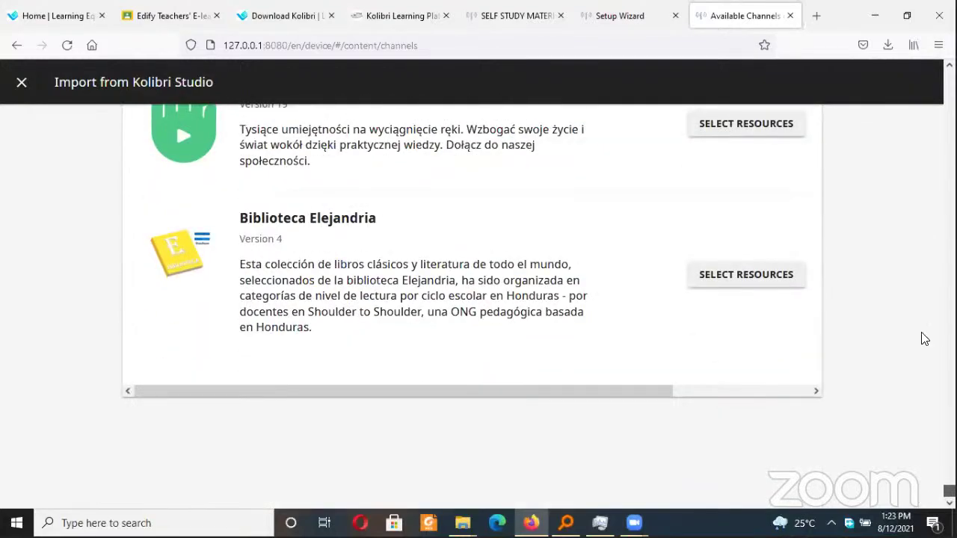
scroll(924, 339, up, 20)
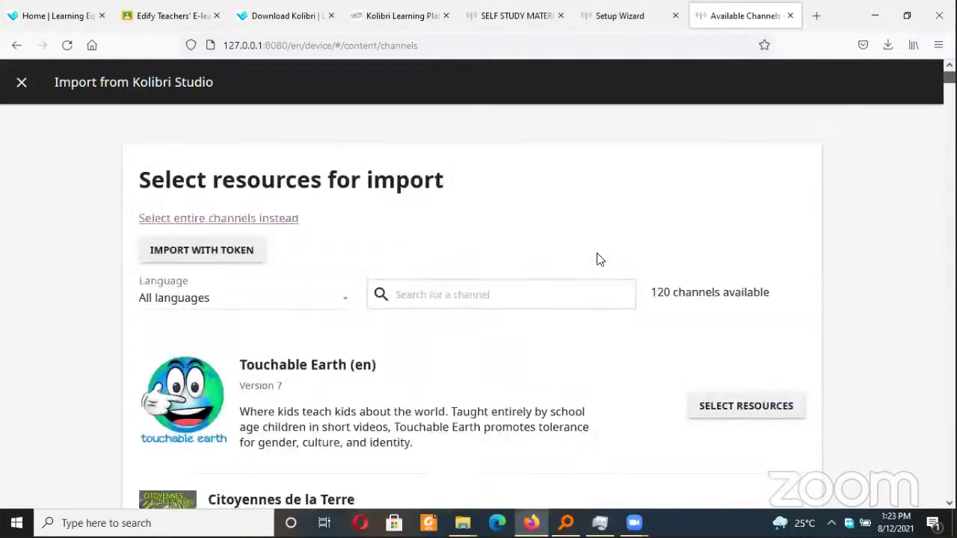
click(493, 294)
text(obo)
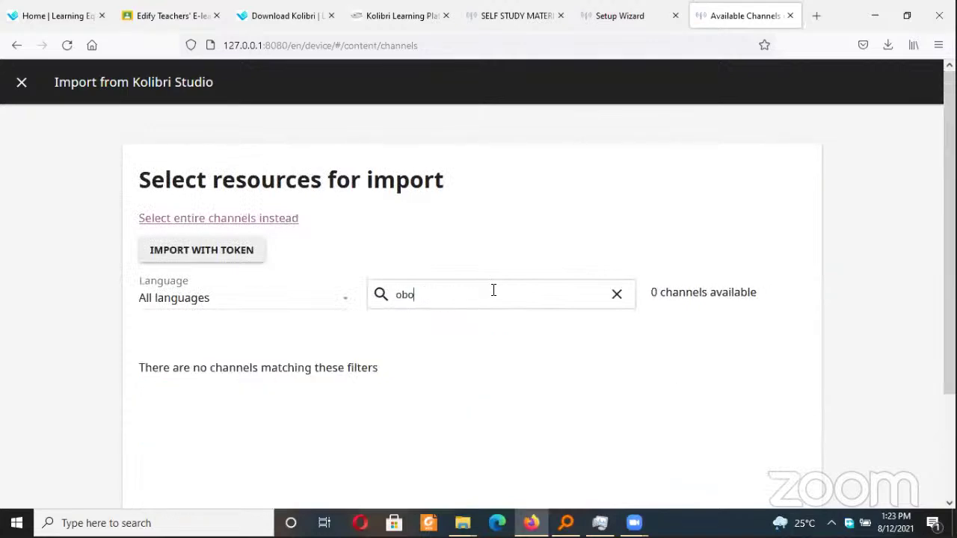
text(ngo)
text(u)
key(Delete)
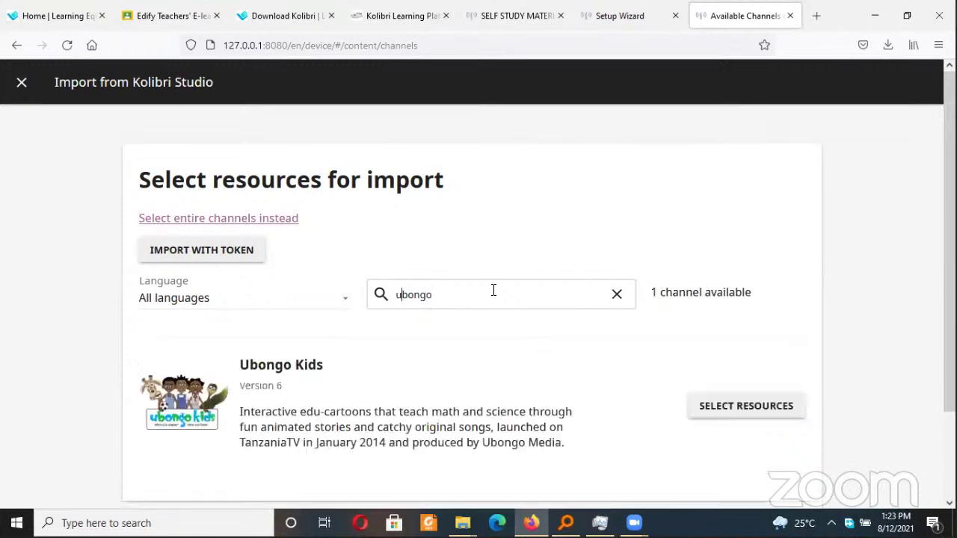
scroll(848, 205, down, 2)
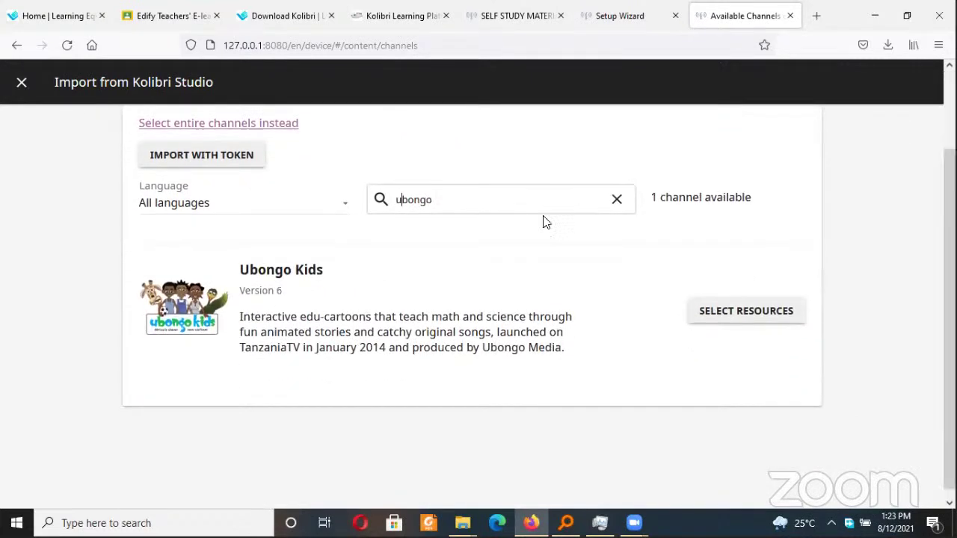
click(740, 314)
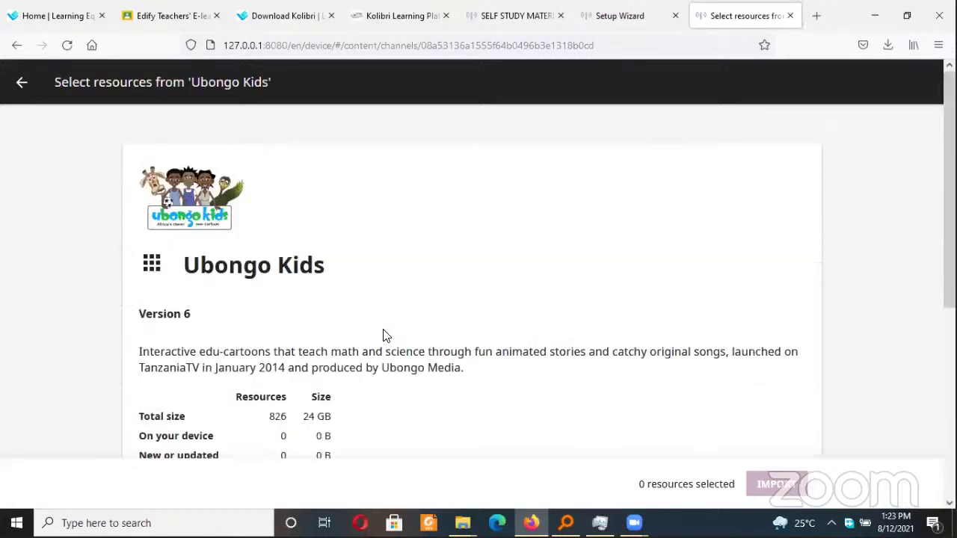
scroll(931, 258, down, 3)
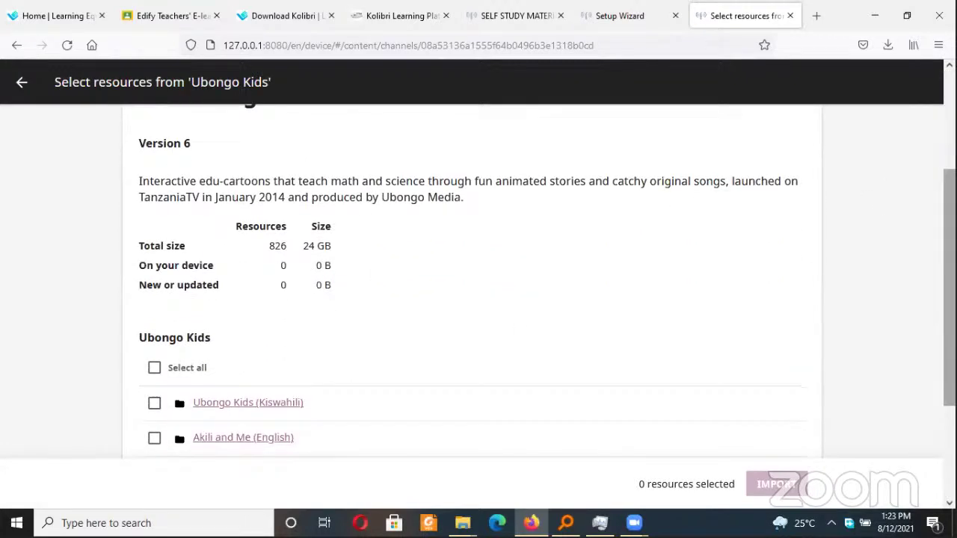
scroll(567, 353, down, 3)
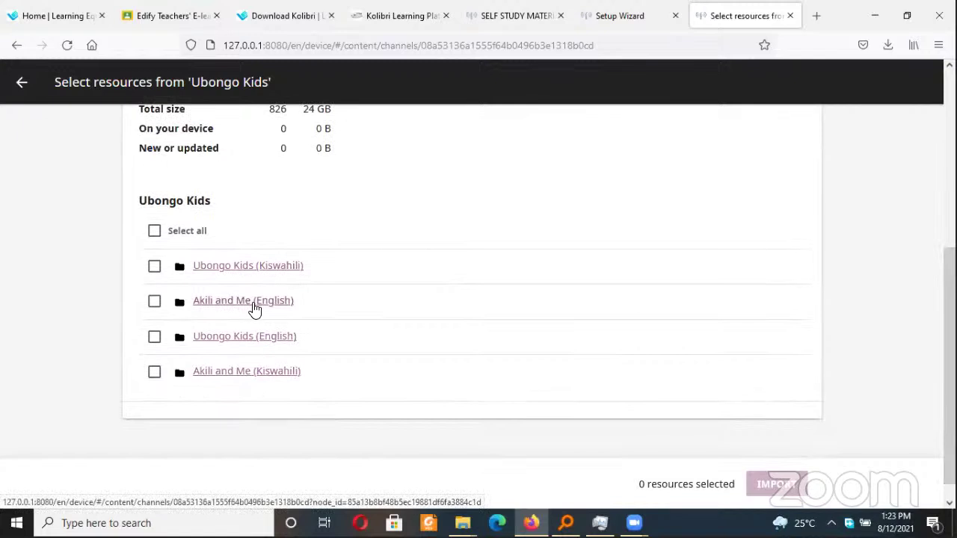
scroll(948, 299, up, 5)
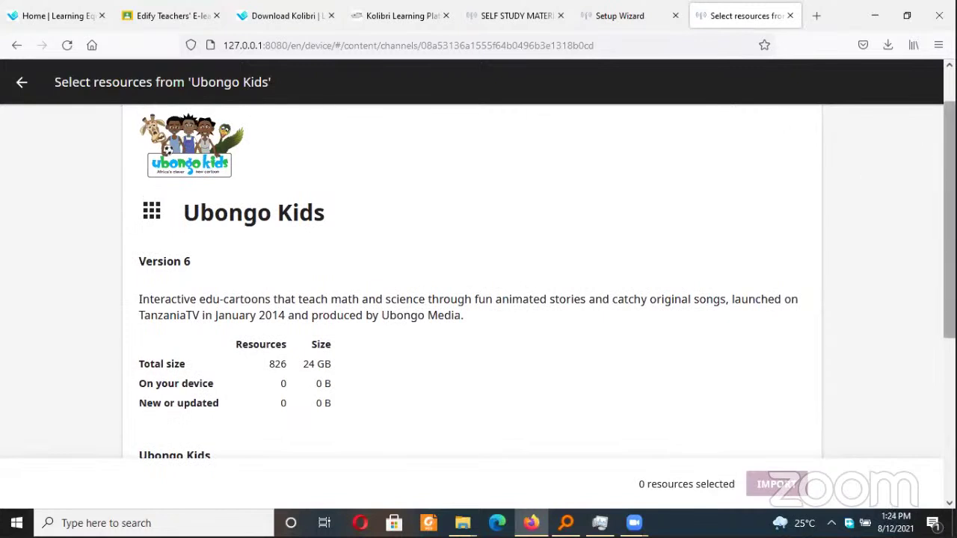
click(21, 82)
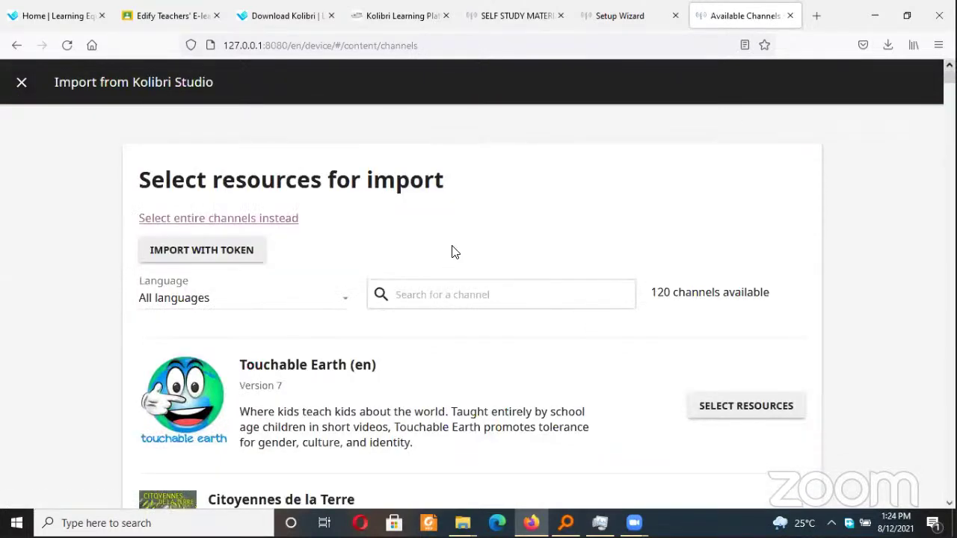
scroll(479, 299, down, 10)
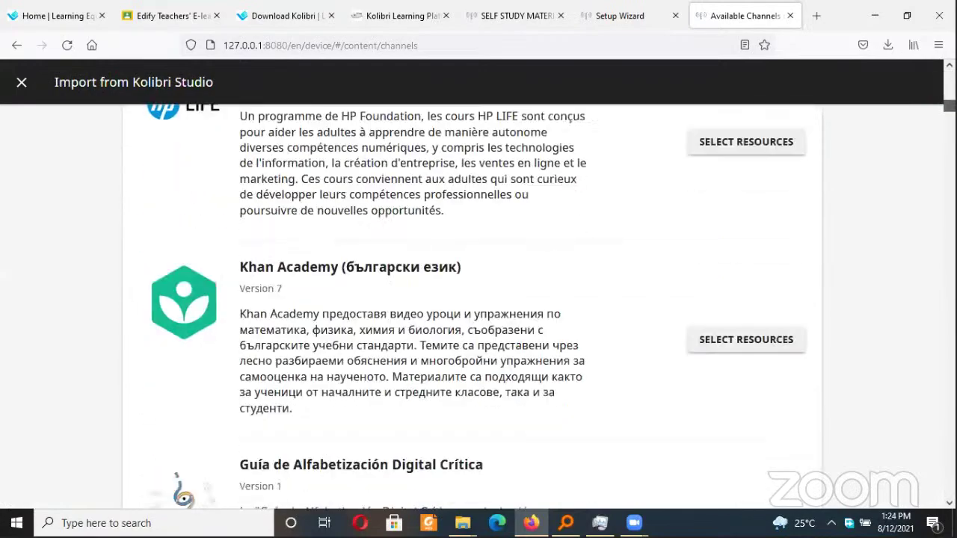
scroll(472, 306, down, 15)
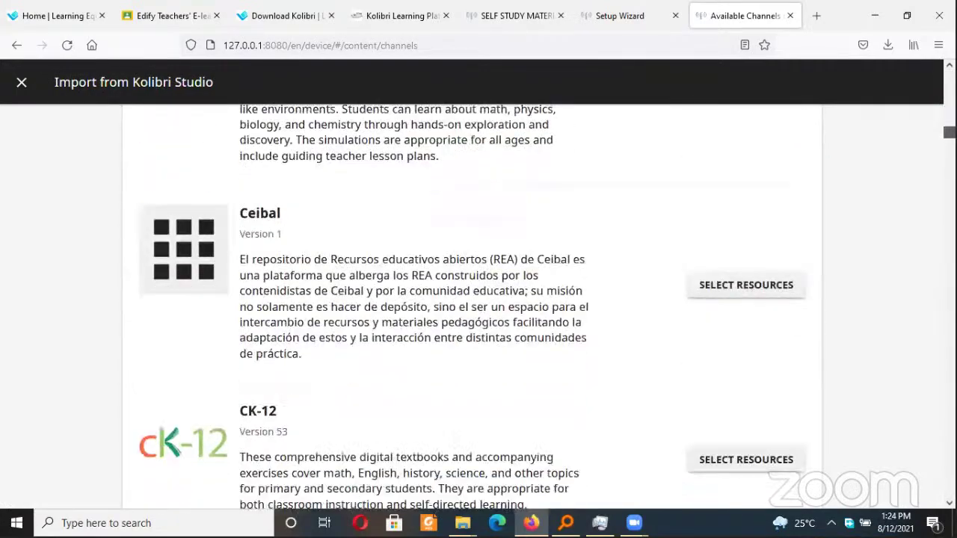
scroll(538, 292, up, 20)
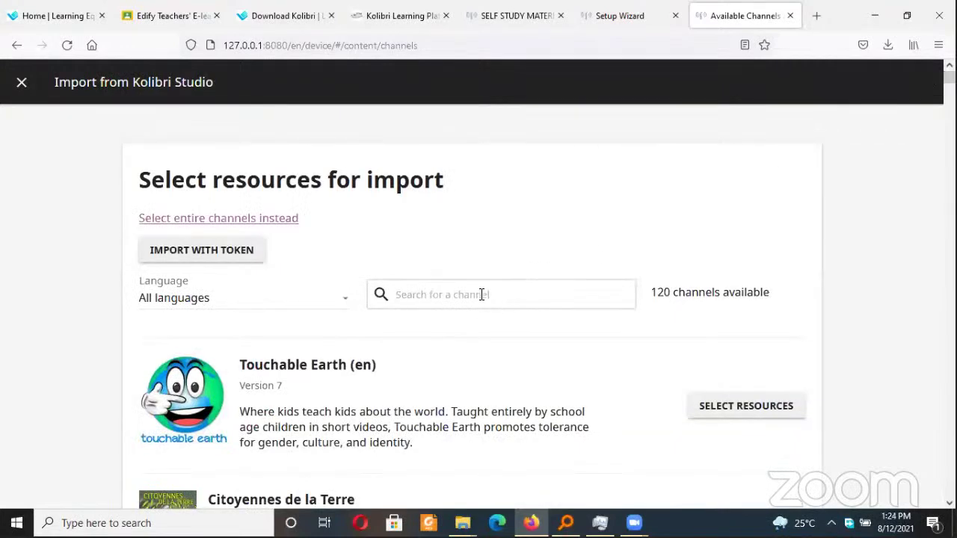
click(482, 294)
text(u)
key(BackSpace)
text(af)
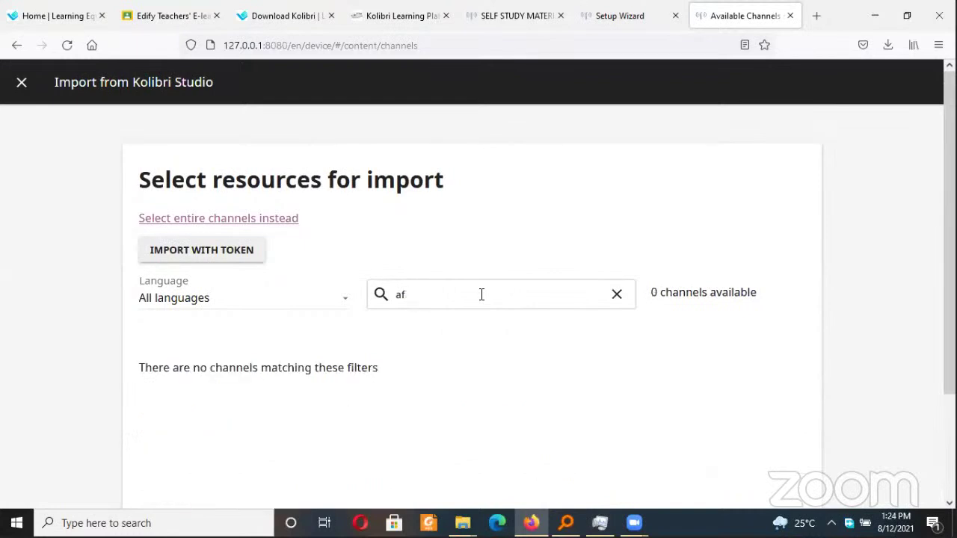
text(irric)
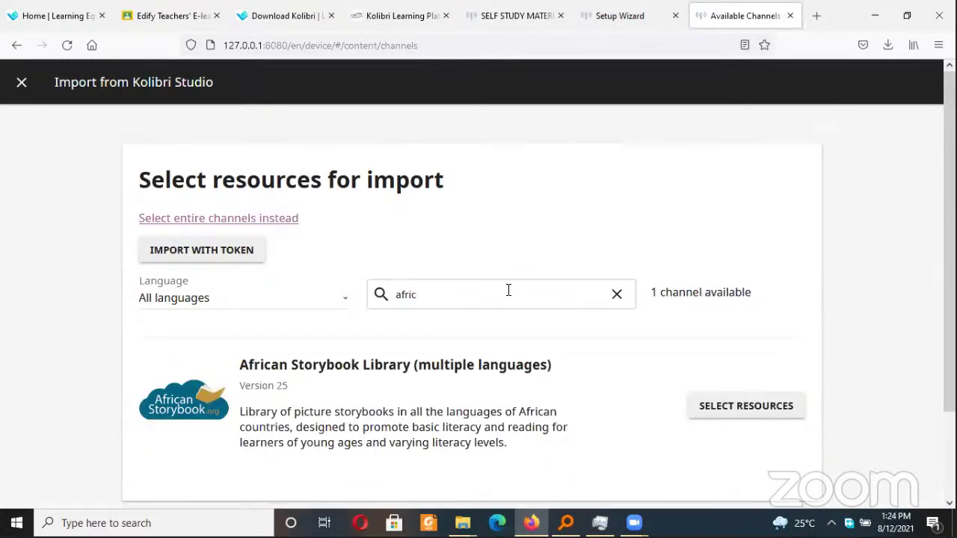
scroll(672, 334, down, 2)
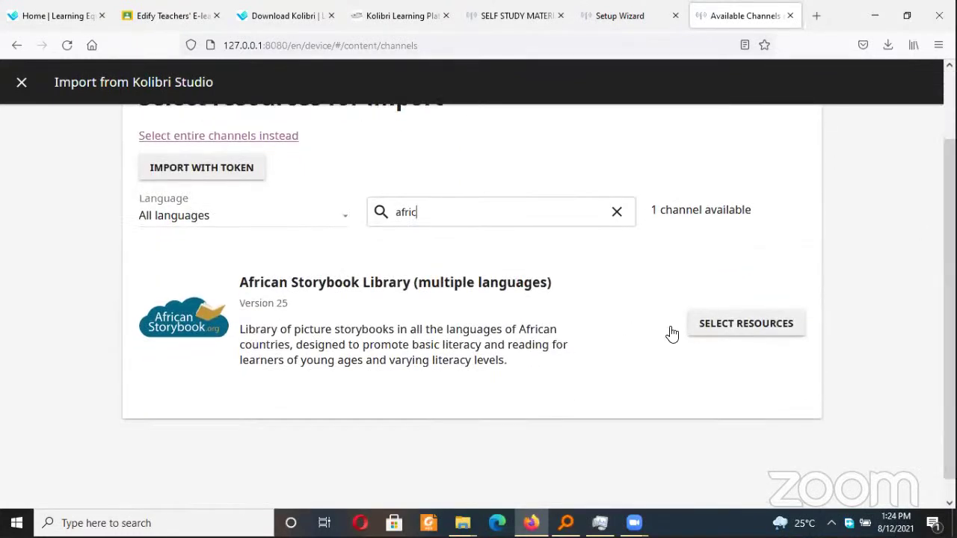
click(733, 327)
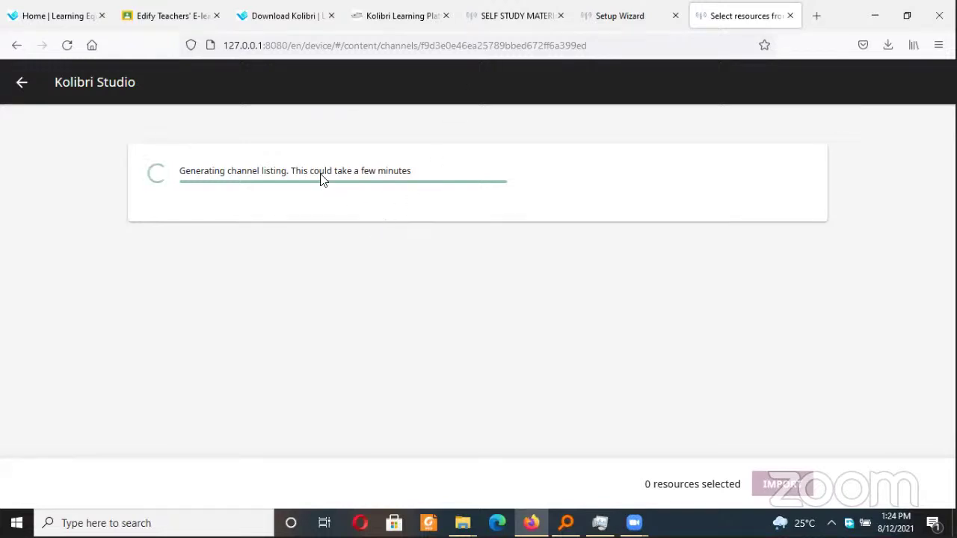
click(22, 86)
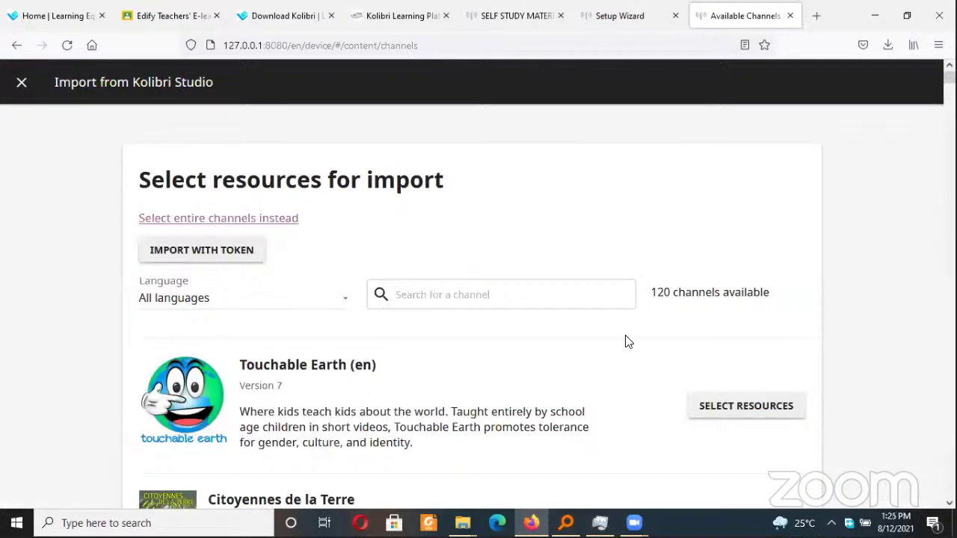
Paste the channel token and continue to African Storybook Library (multiple languages), Version 25
drag(949, 68, 950, 365)
scroll(479, 299, down, 10)
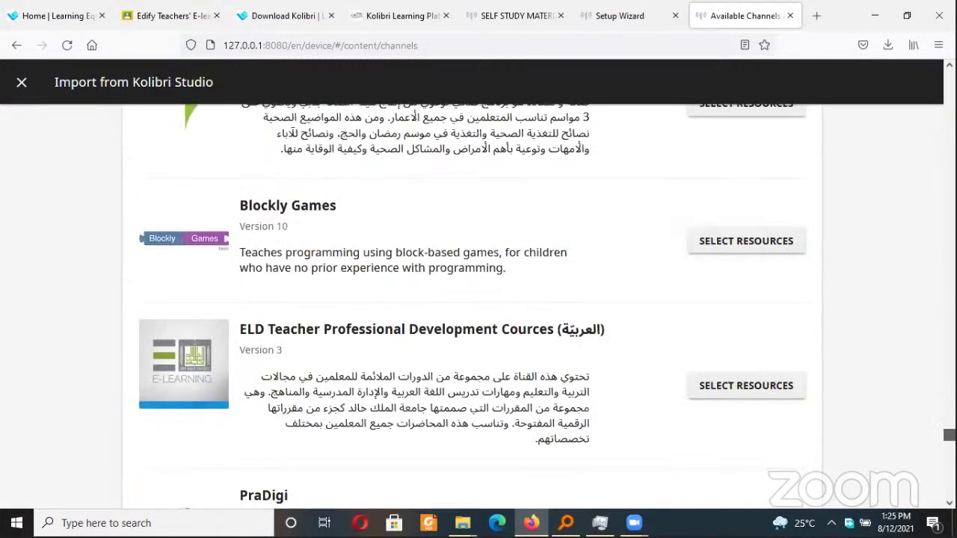
scroll(473, 304, up, 1)
scroll(473, 305, up, 2)
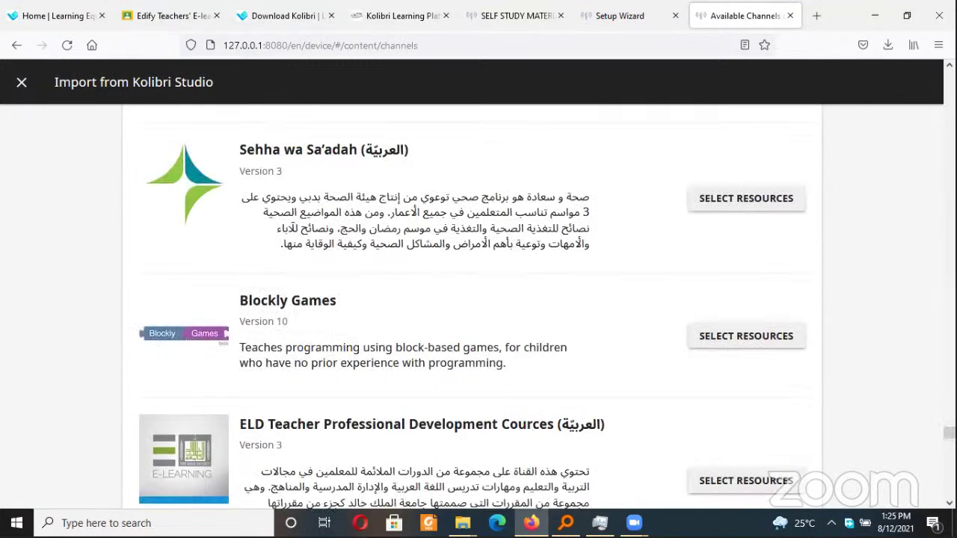
scroll(474, 304, down, 3)
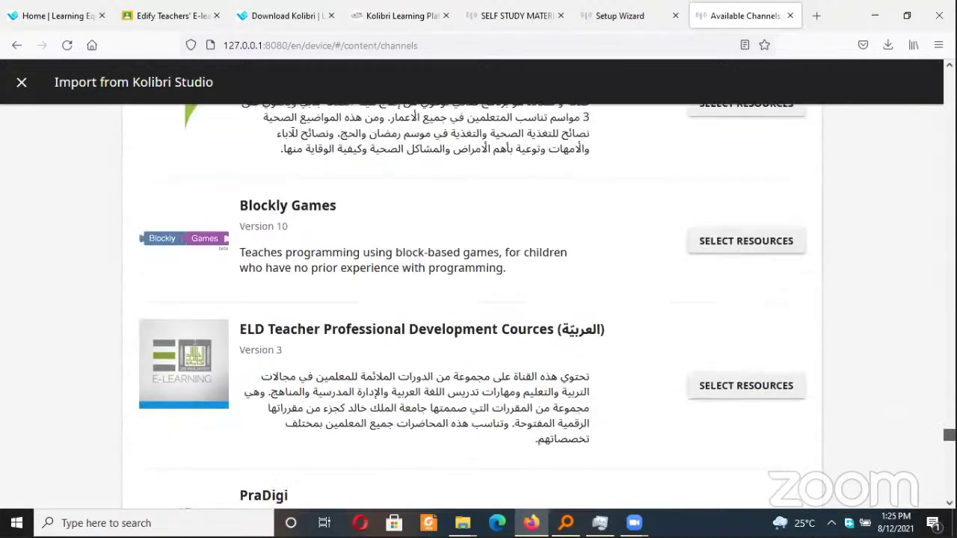
scroll(473, 304, down, 9)
scroll(473, 304, down, 5)
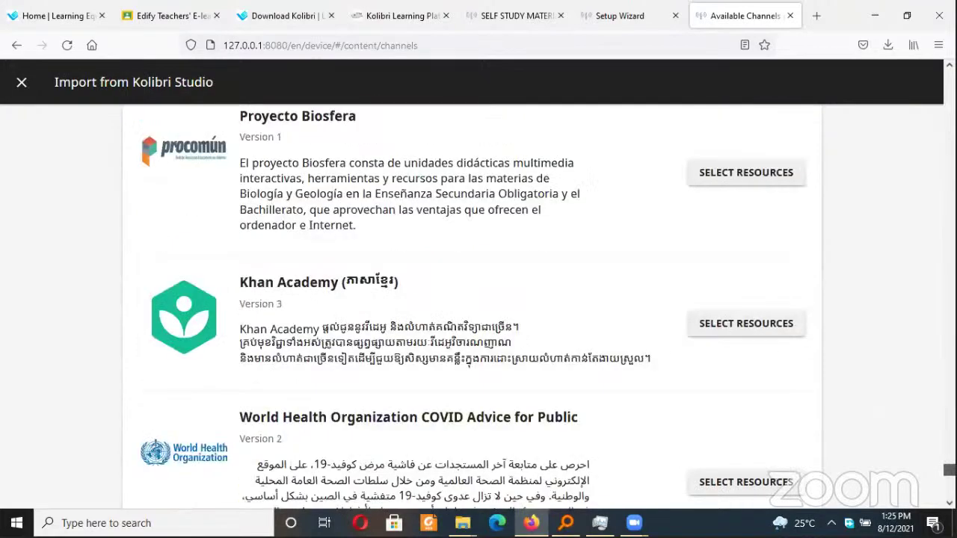
scroll(474, 304, up, 15)
scroll(473, 304, up, 7)
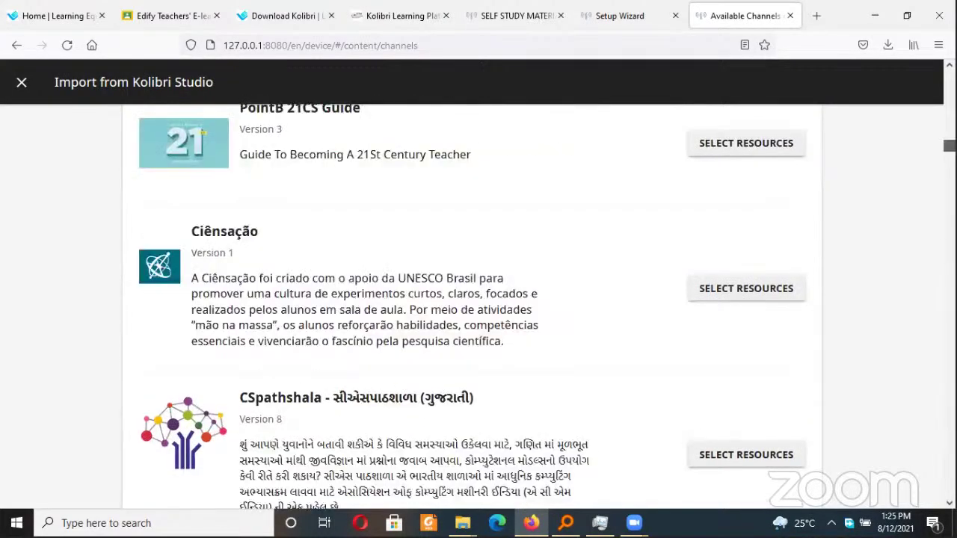
scroll(473, 304, up, 5)
scroll(473, 304, up, 6)
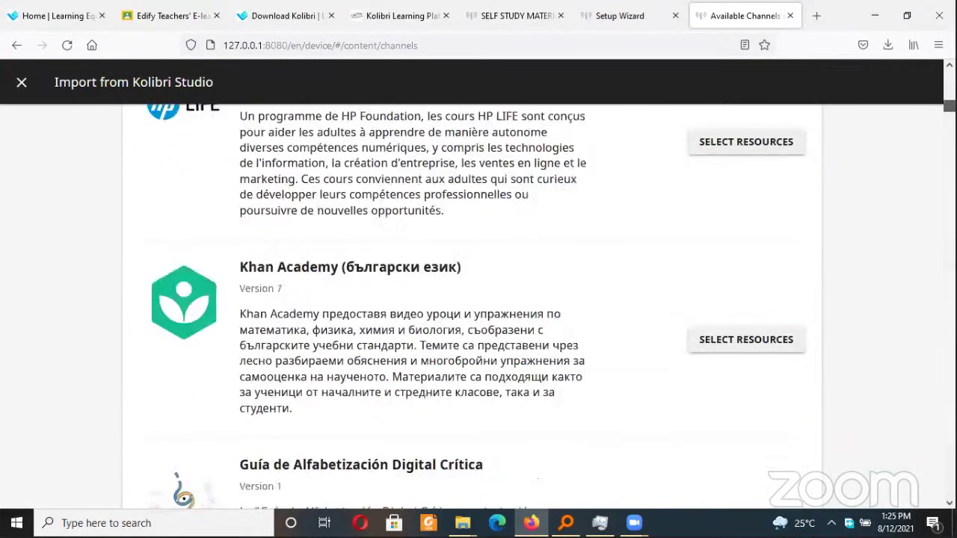
scroll(446, 198, up, 2)
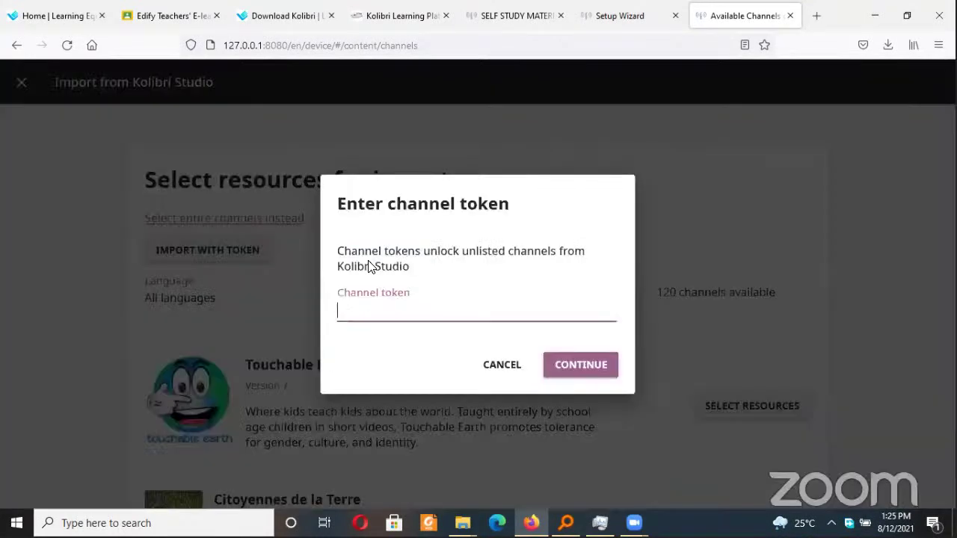
key(ctrl+v)
click(601, 375)
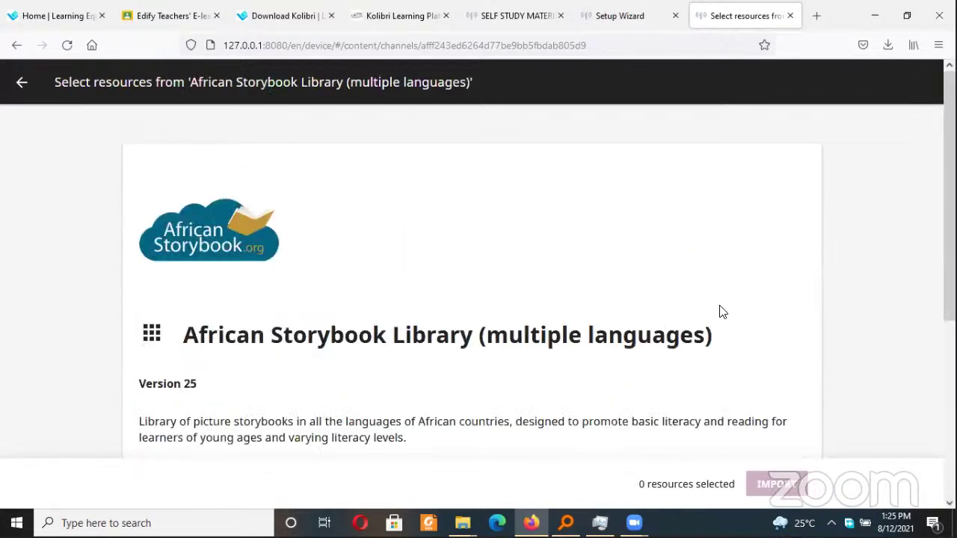
Browse the African Storybook folders and tick Acholi, then return to the available channels list
scroll(333, 307, down, 4)
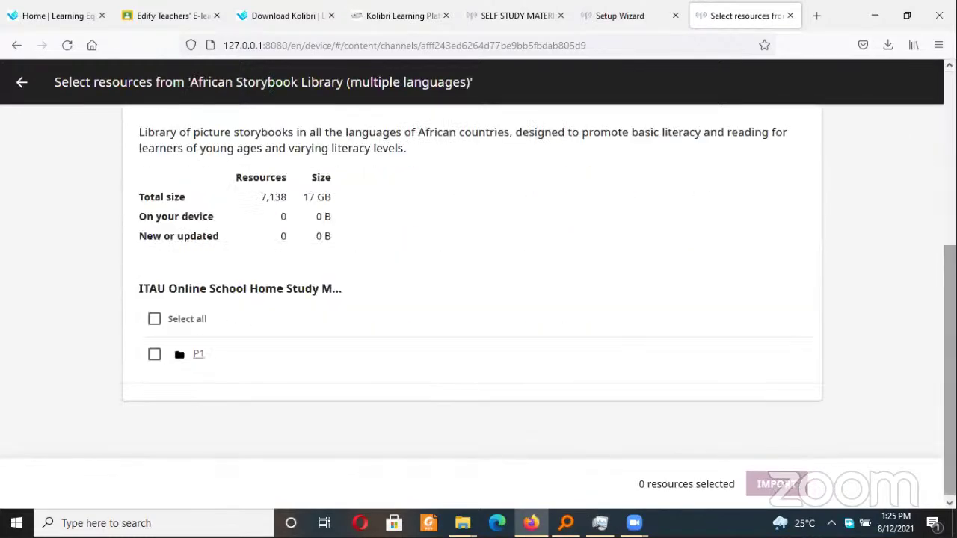
scroll(333, 307, down, 4)
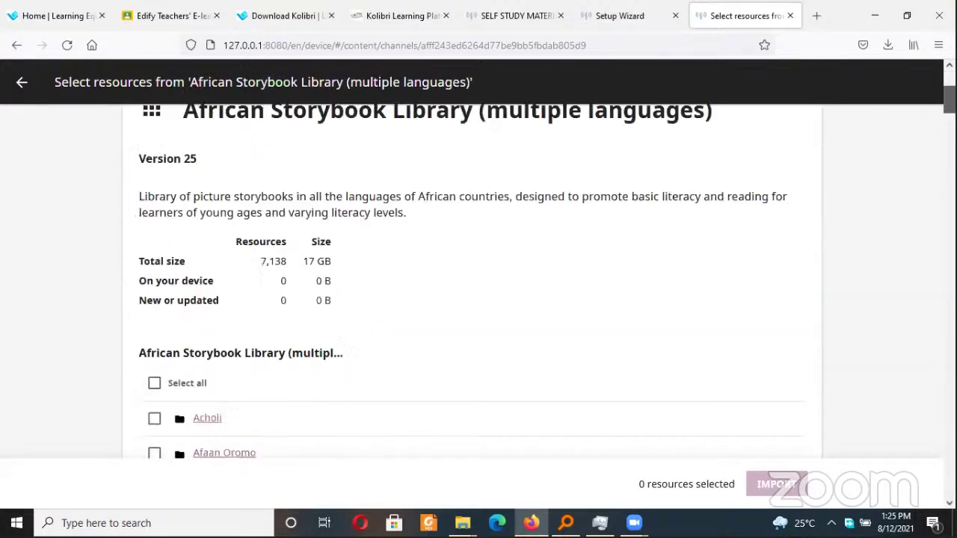
scroll(471, 284, down, 2)
scroll(471, 299, down, 5)
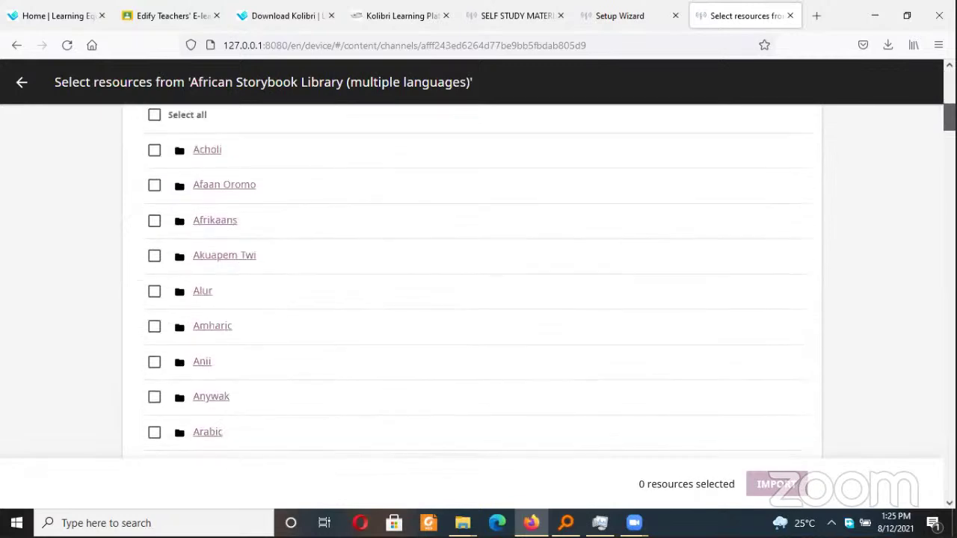
scroll(471, 299, up, 3)
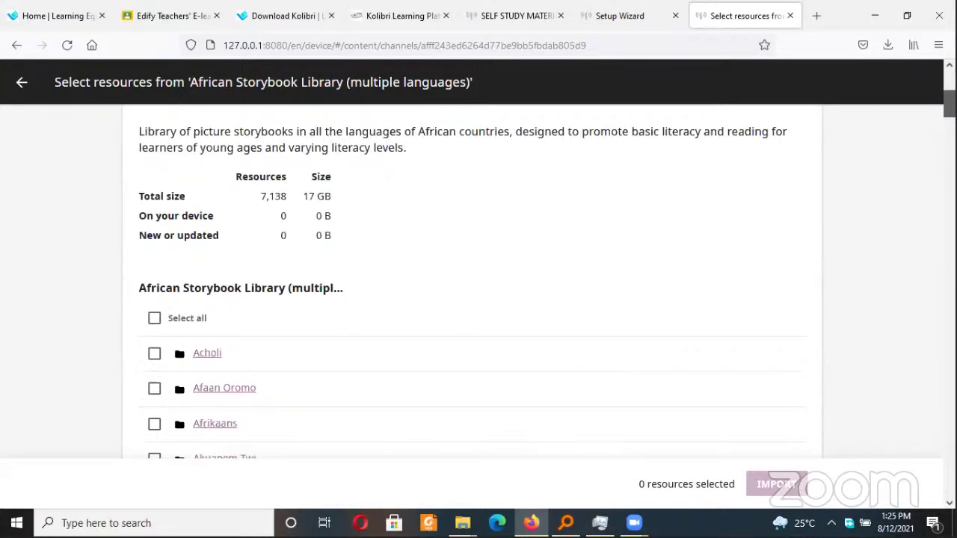
scroll(479, 284, down, 3)
scroll(651, 145, up, 2)
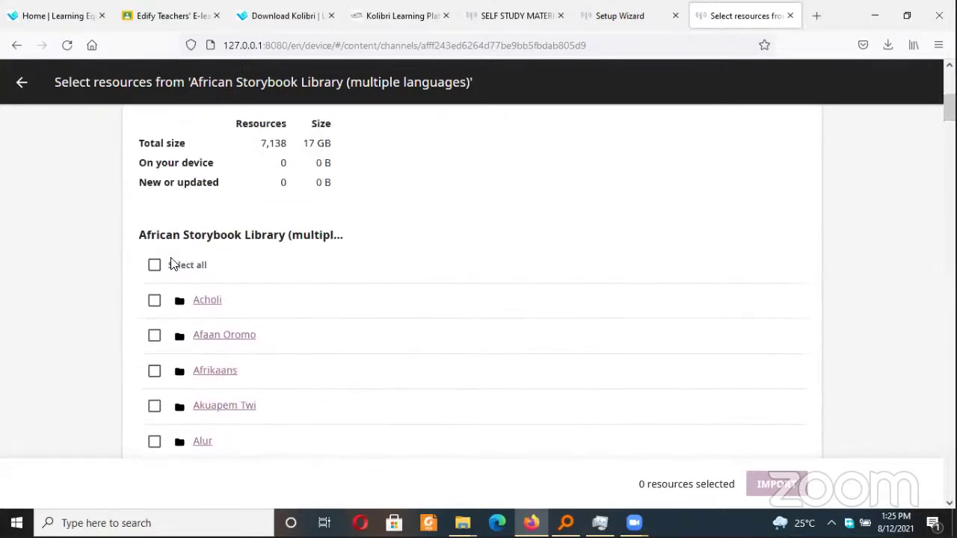
click(155, 301)
click(21, 85)
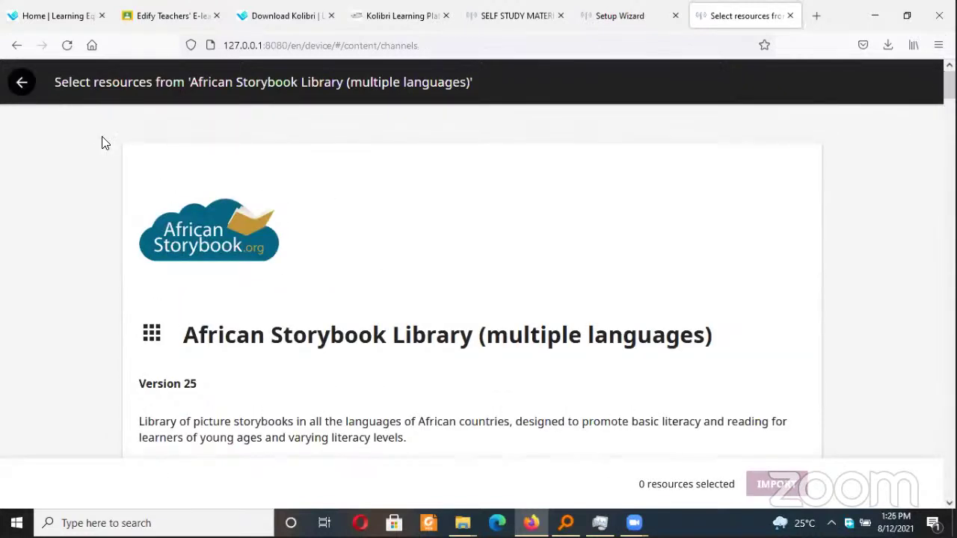
click(178, 254)
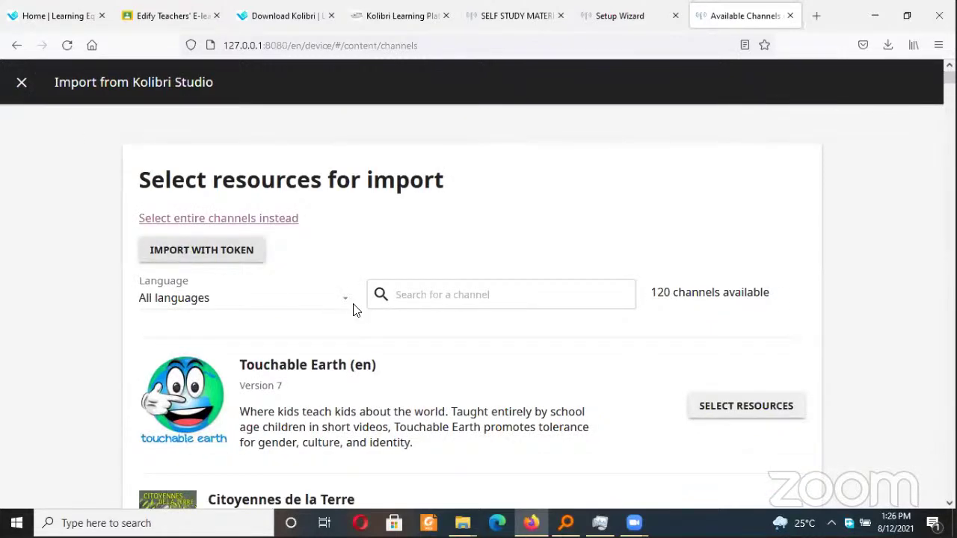
Unlock the ITAU Online School Home Study Materals channel with the pasted token, checking it in Studio
click(423, 323)
key(ctrl+v)
click(591, 374)
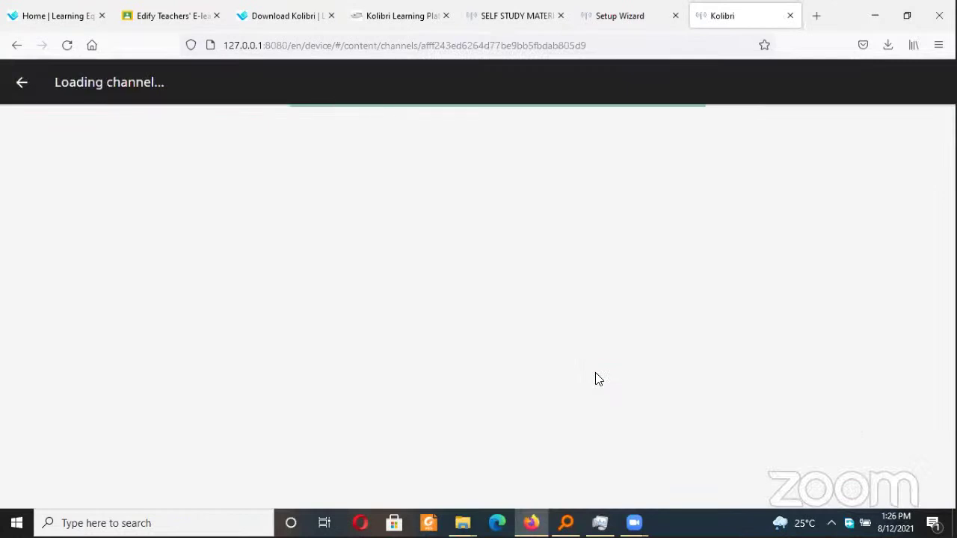
click(512, 15)
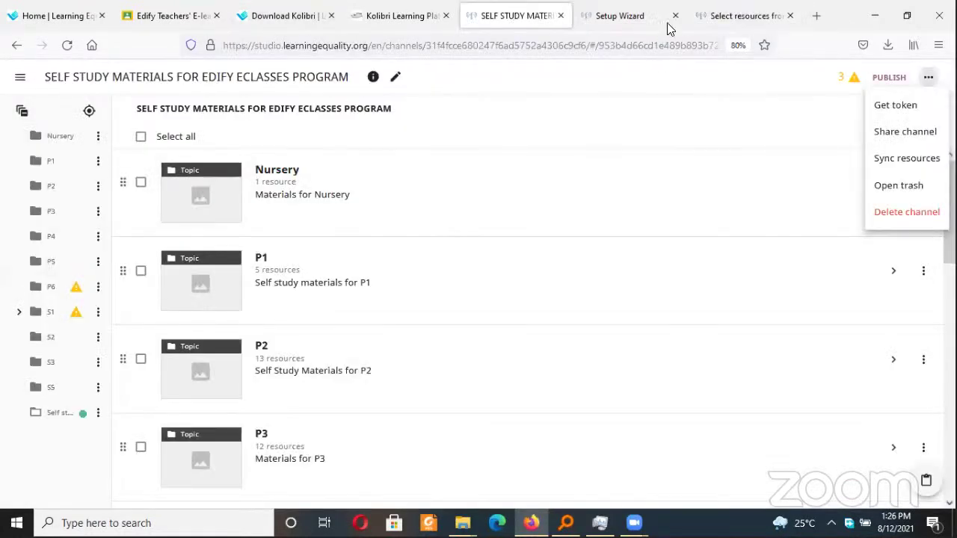
click(739, 16)
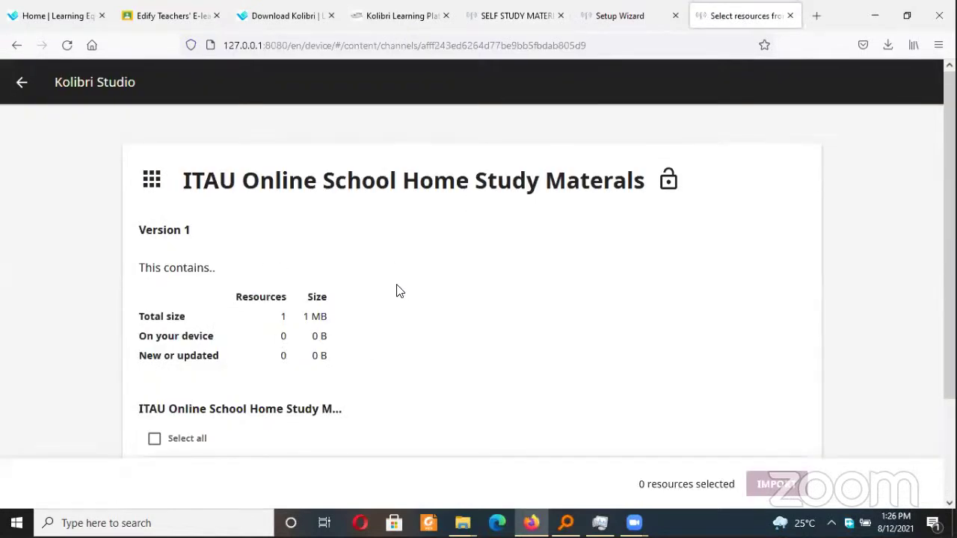
Select all resources in the ITAU channel and start the import
drag(204, 181, 590, 188)
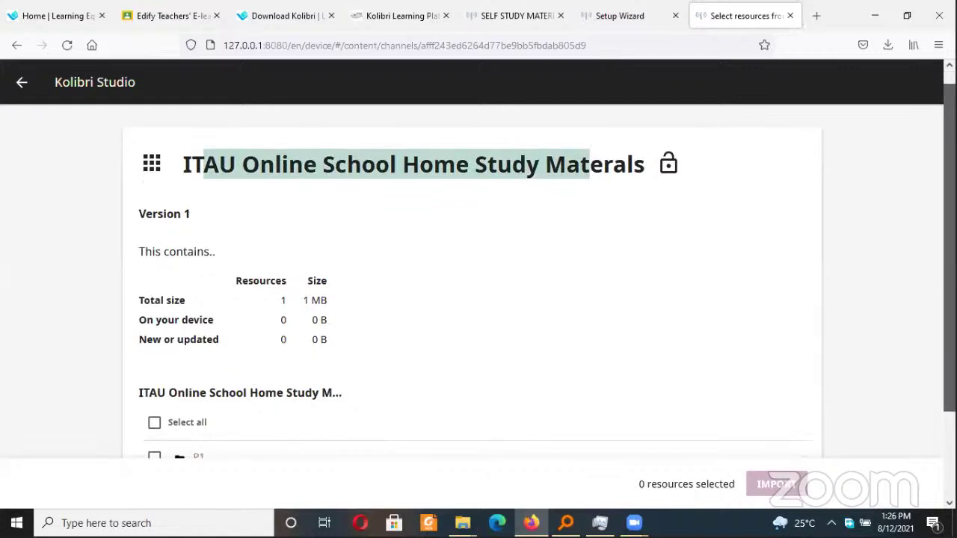
scroll(431, 229, down, 2)
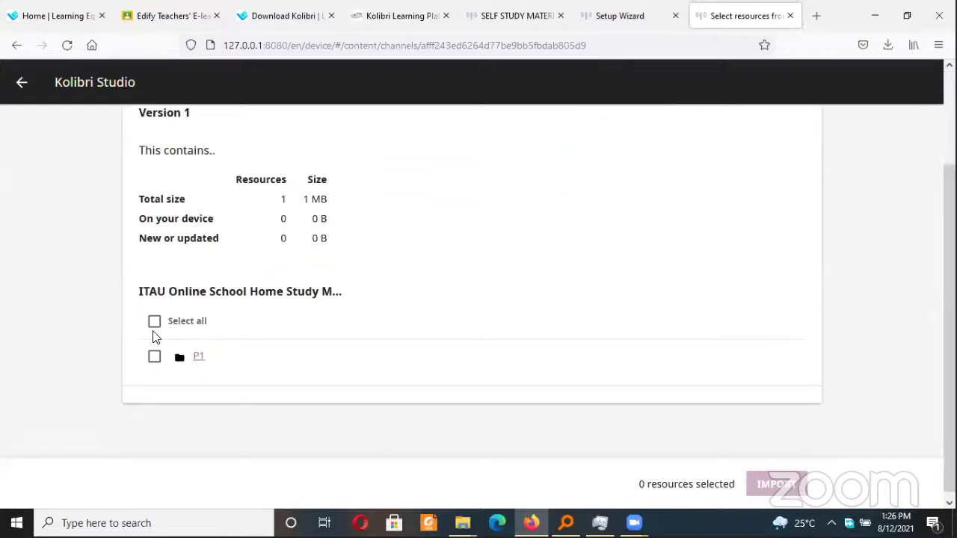
click(154, 323)
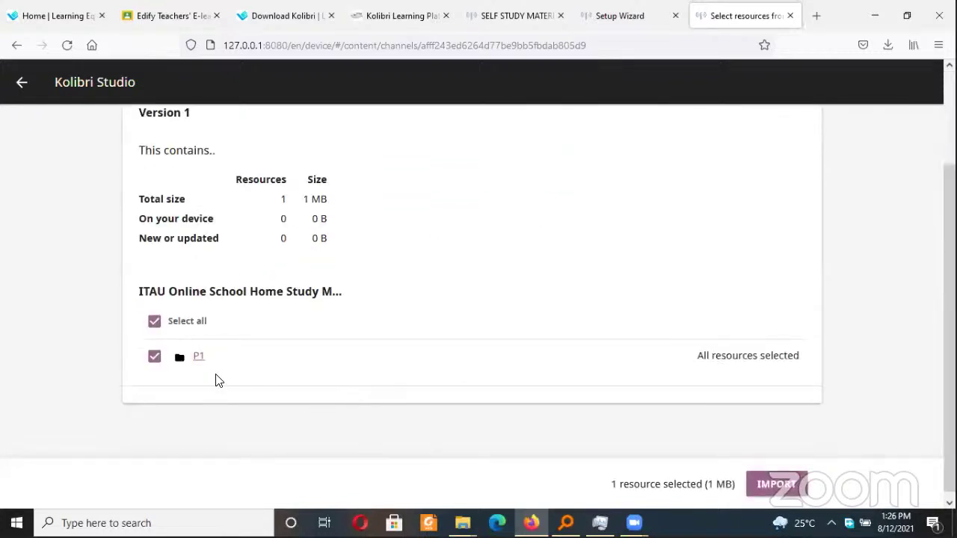
scroll(949, 336, down, 1)
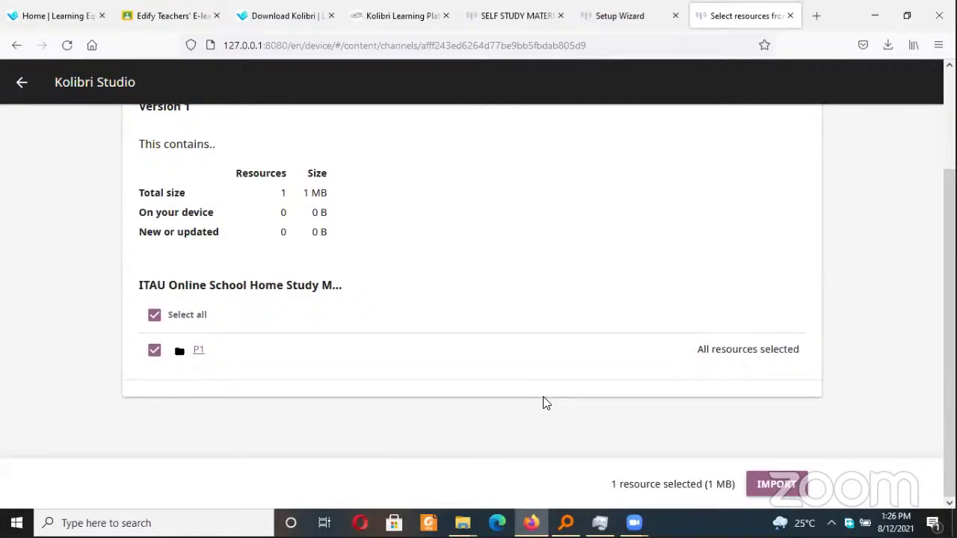
click(754, 484)
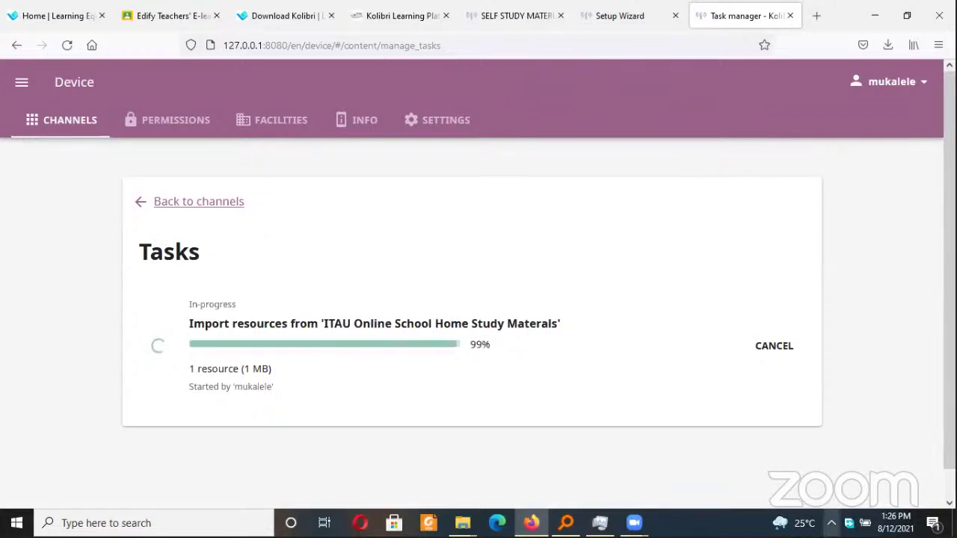
On the Learn page, open the ITAU channel's P1 topic with NCDC science materials, then return to Channels
click(831, 522)
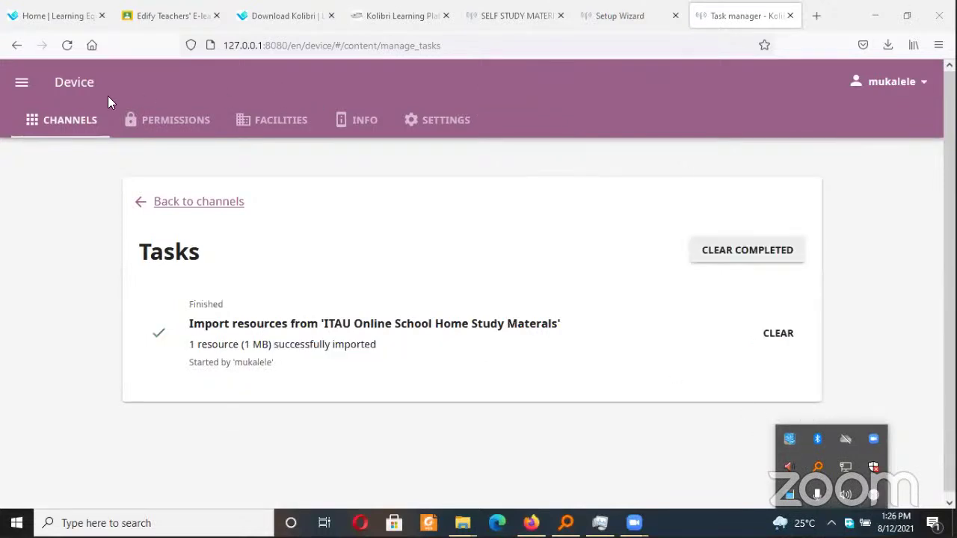
click(21, 88)
click(43, 128)
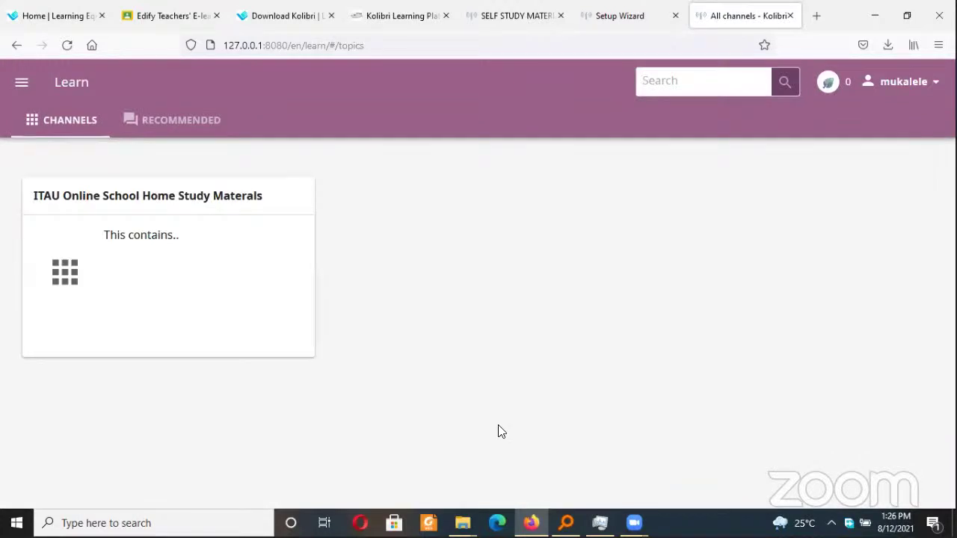
click(267, 229)
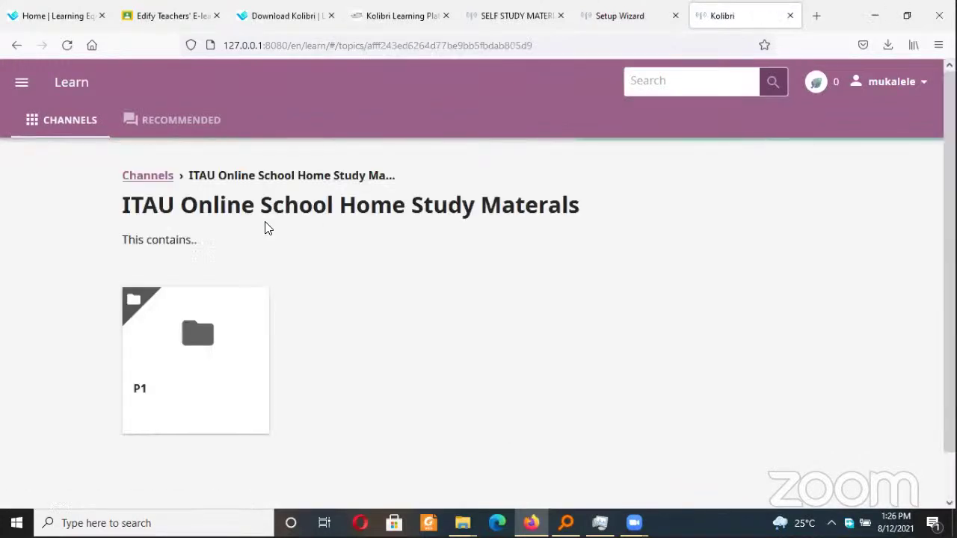
click(211, 352)
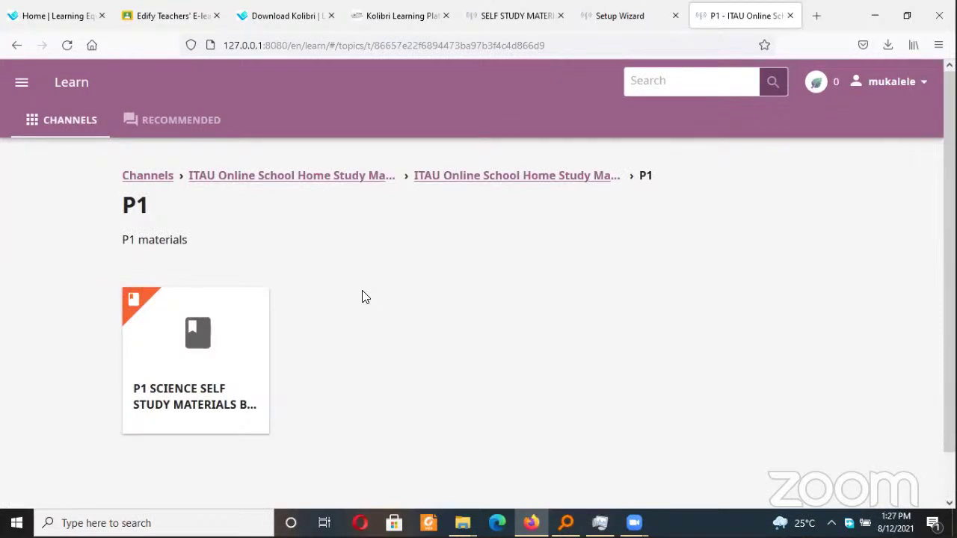
click(148, 177)
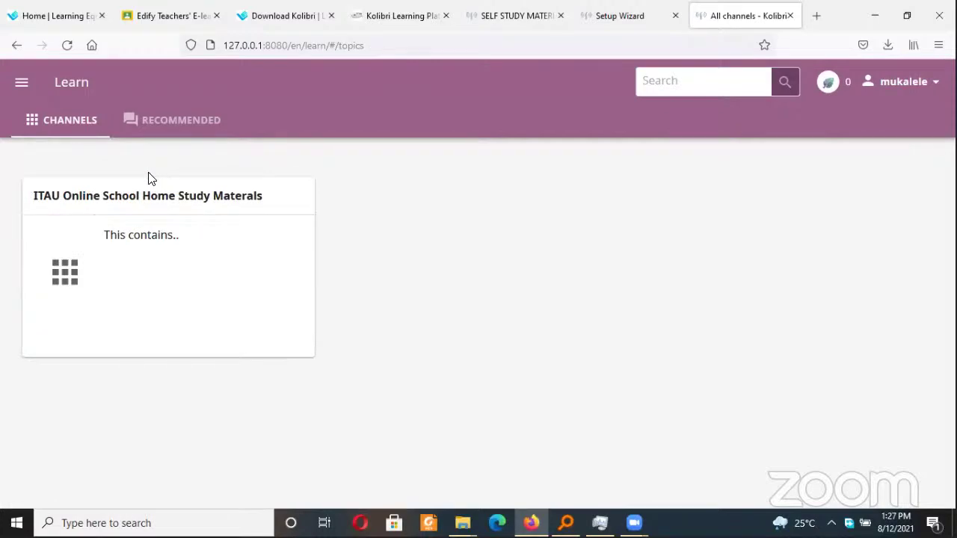
Switch to the Edify Teachers' E-learning Training Classroom tab and scroll its stream of Kolibri posts
click(399, 8)
click(134, 15)
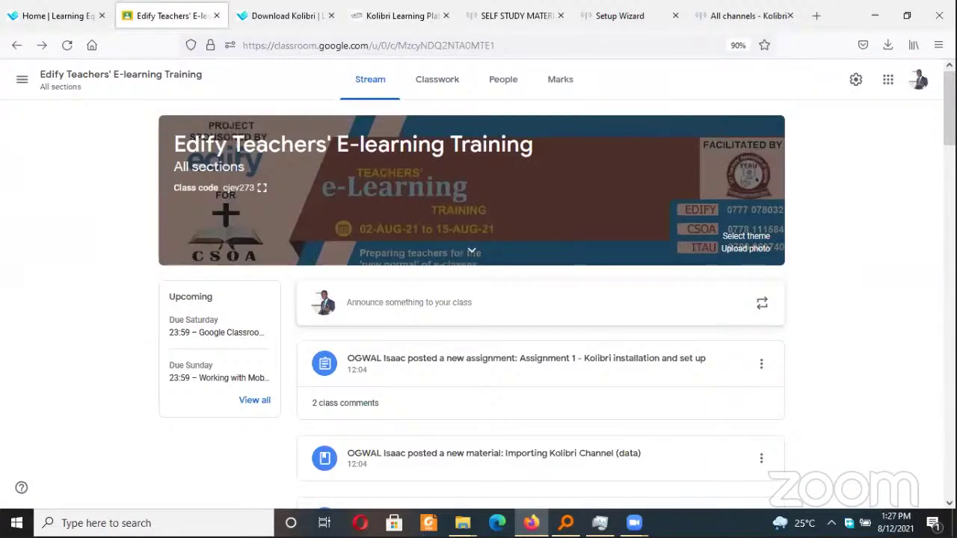
scroll(472, 251, down, 5)
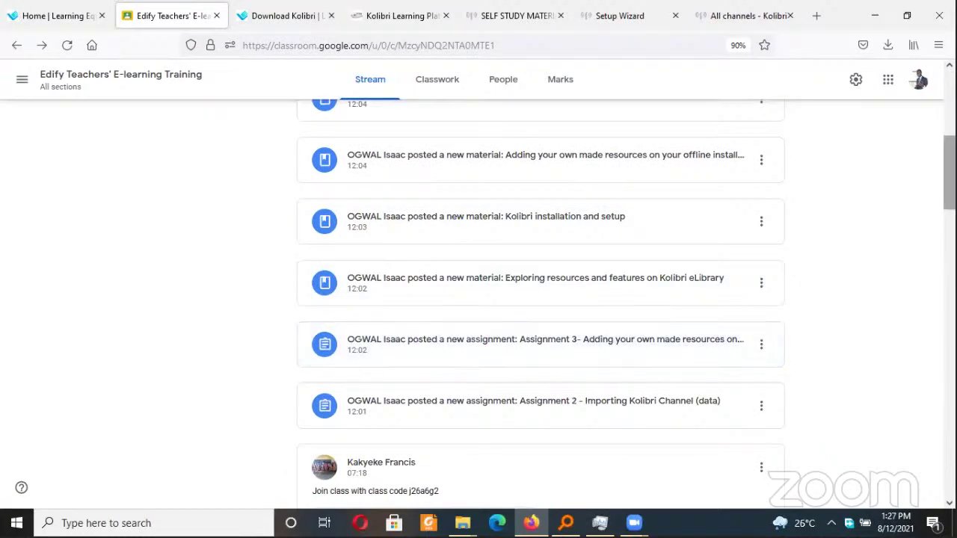
scroll(540, 299, down, 2)
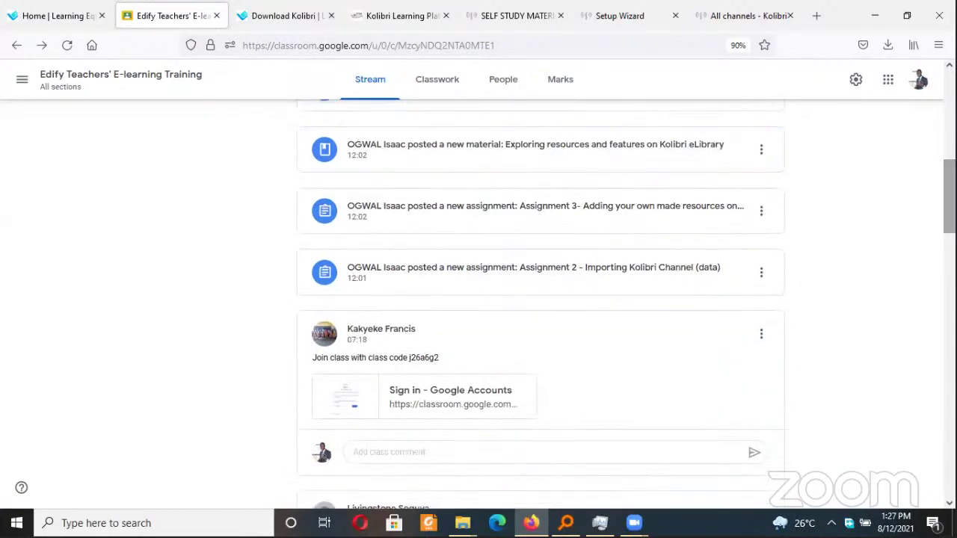
scroll(771, 284, up, 5)
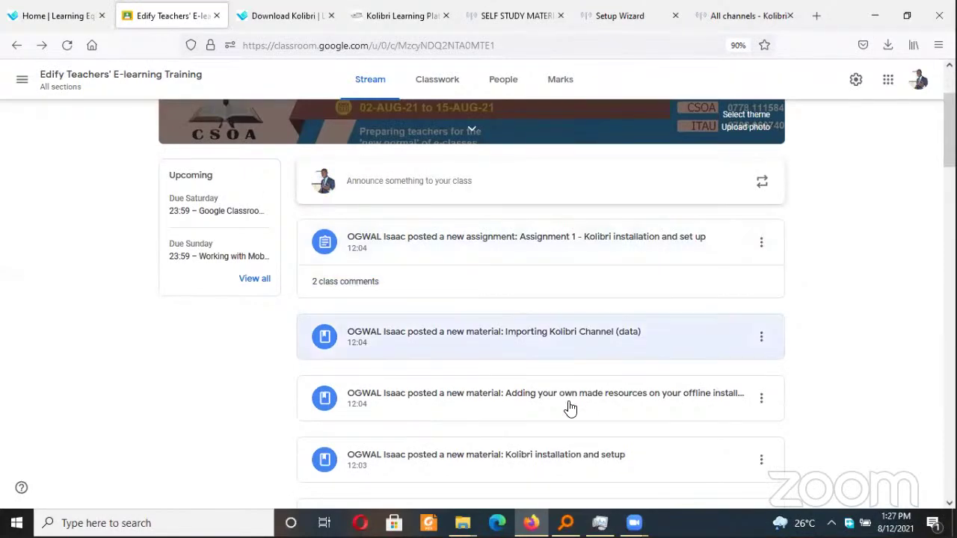